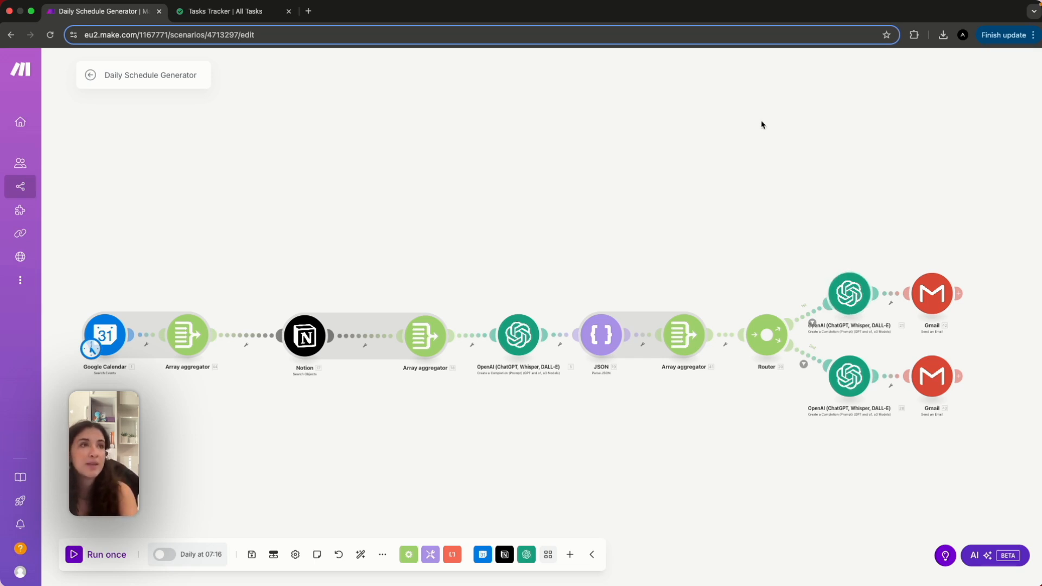
Review the six not-started tasks in Notion's Tasks Tracker, then go back to Make.
{"action": "left_click", "coordinate": [263, 16]}
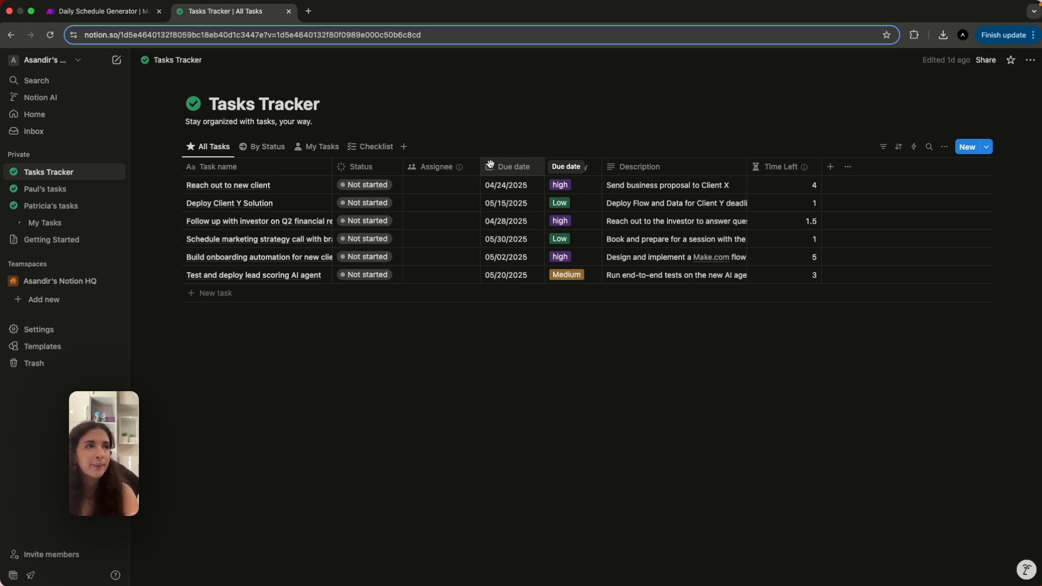
{"action": "left_click", "coordinate": [135, 17]}
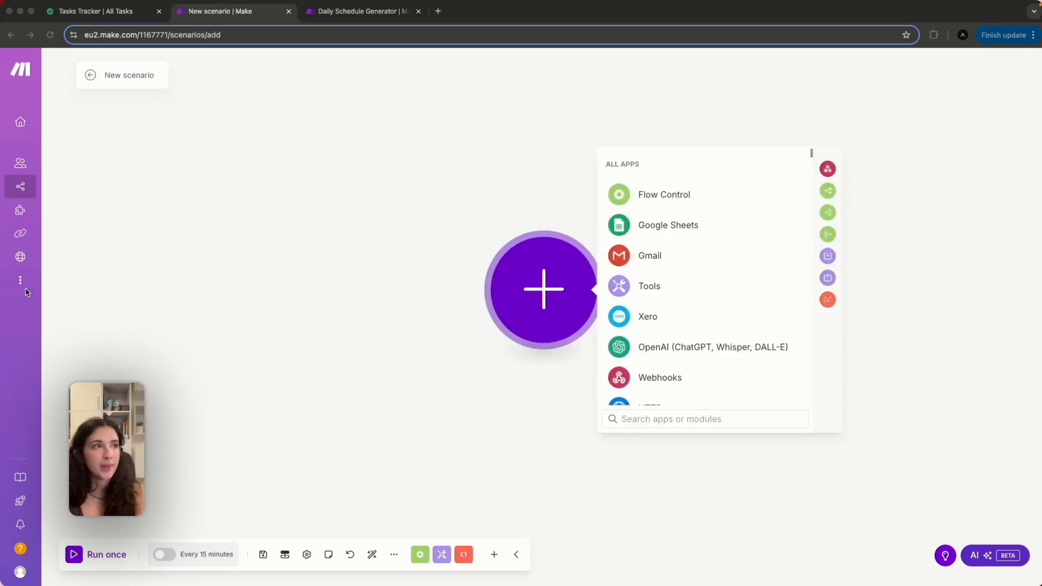
Add a Google Calendar Search Events module set to the primary calendar.
{"action": "left_click", "coordinate": [640, 421]}
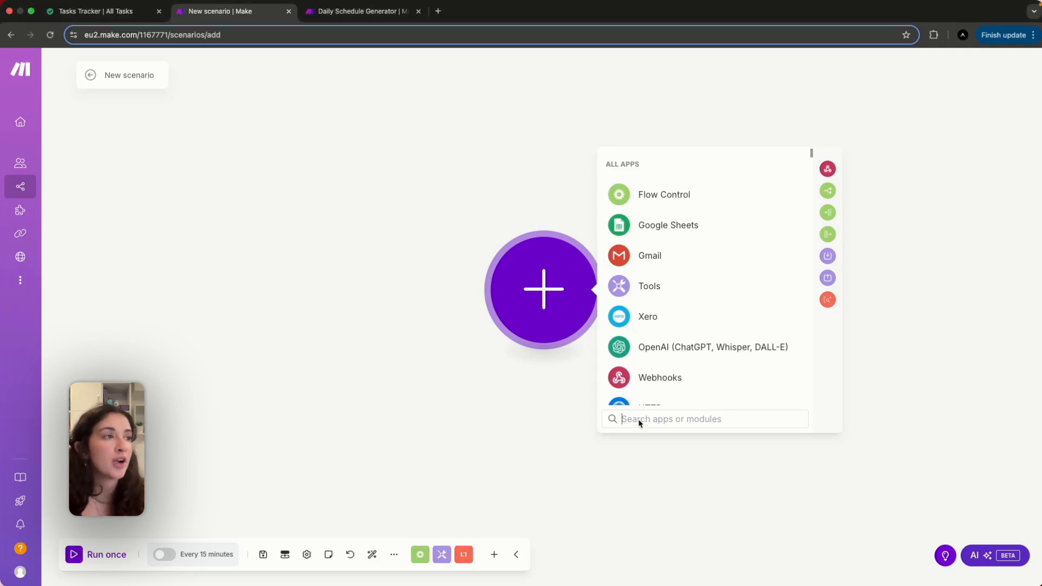
{"action": "type", "text": "goog"}
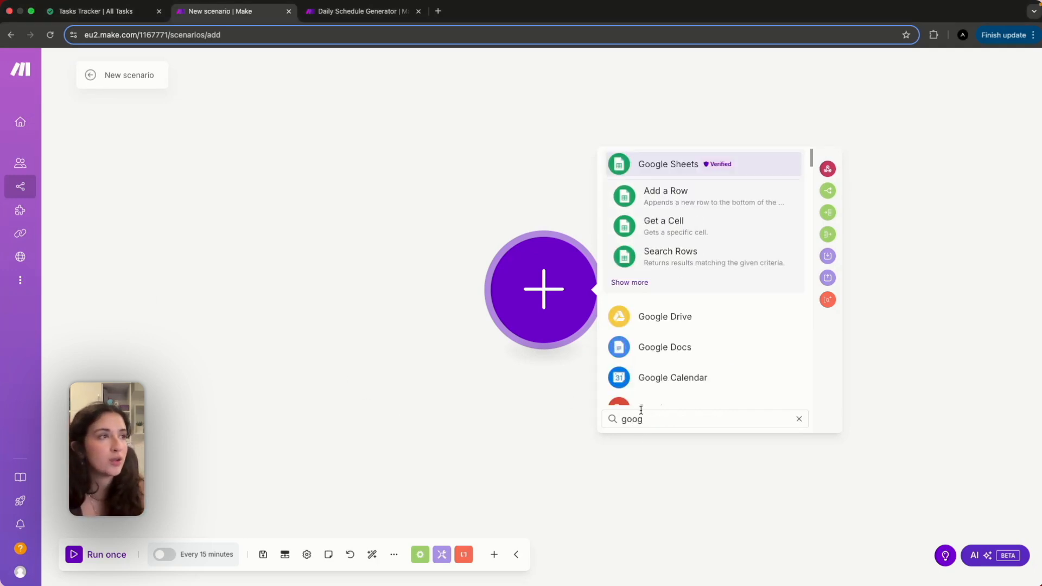
{"action": "left_click", "coordinate": [658, 377]}
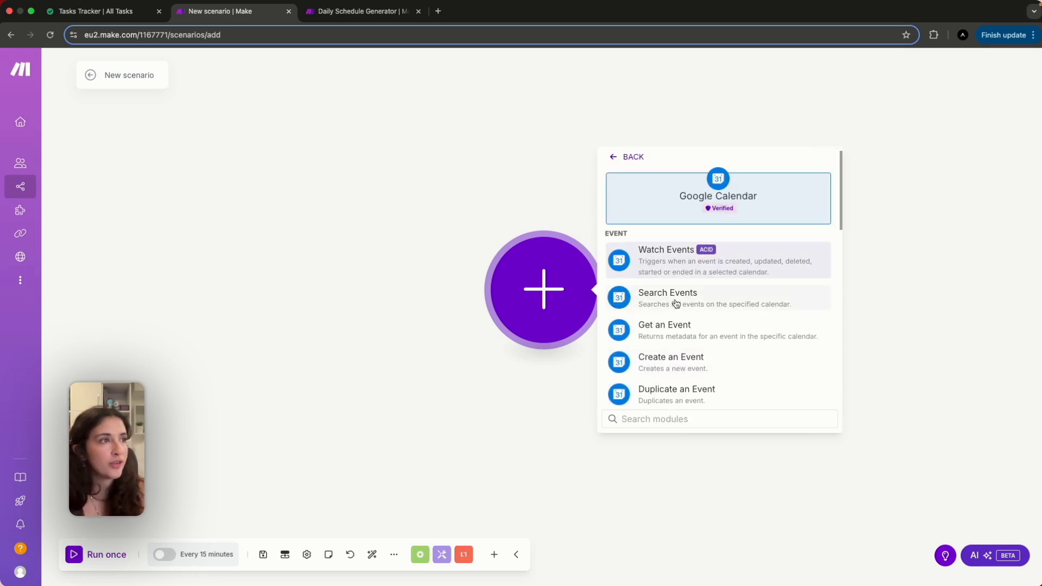
{"action": "key", "text": "Escape"}
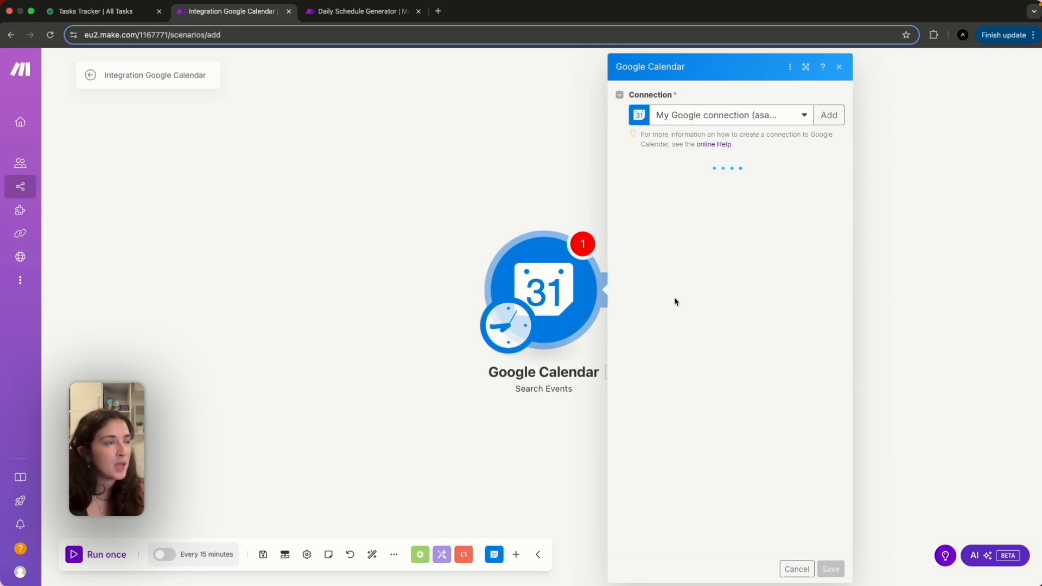
{"action": "left_click", "coordinate": [697, 187]}
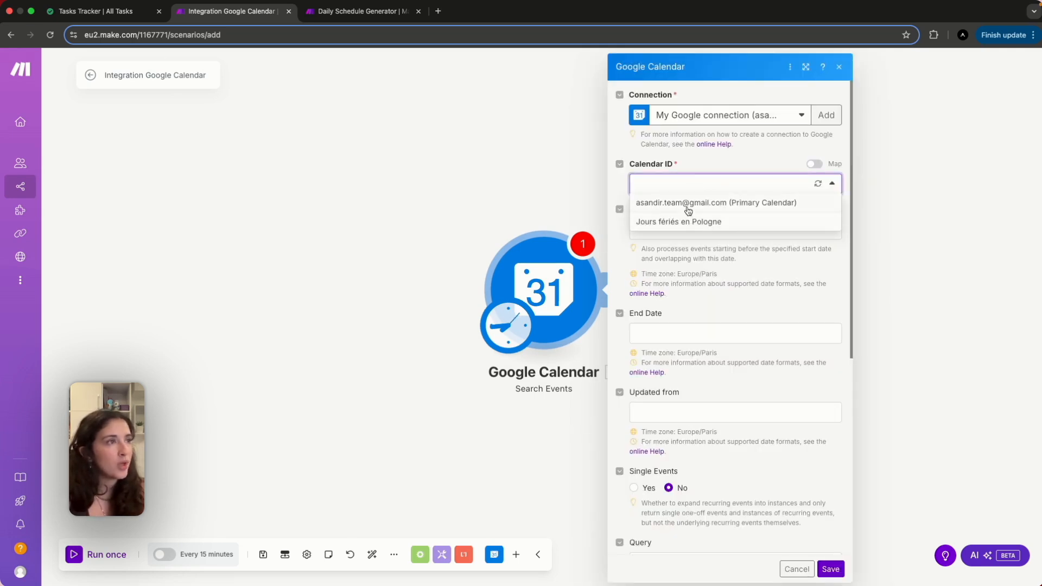
{"action": "left_click", "coordinate": [687, 208]}
Copy the start-of-day formula from the Daily Schedule Generator scenario into Start Date.
{"action": "left_click", "coordinate": [681, 229]}
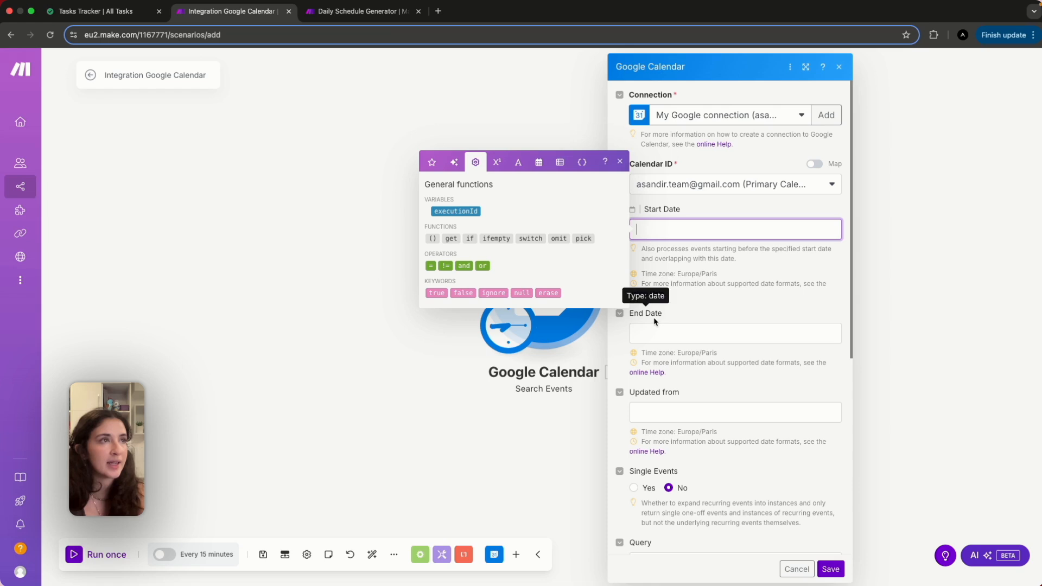
{"action": "left_click", "coordinate": [365, 11]}
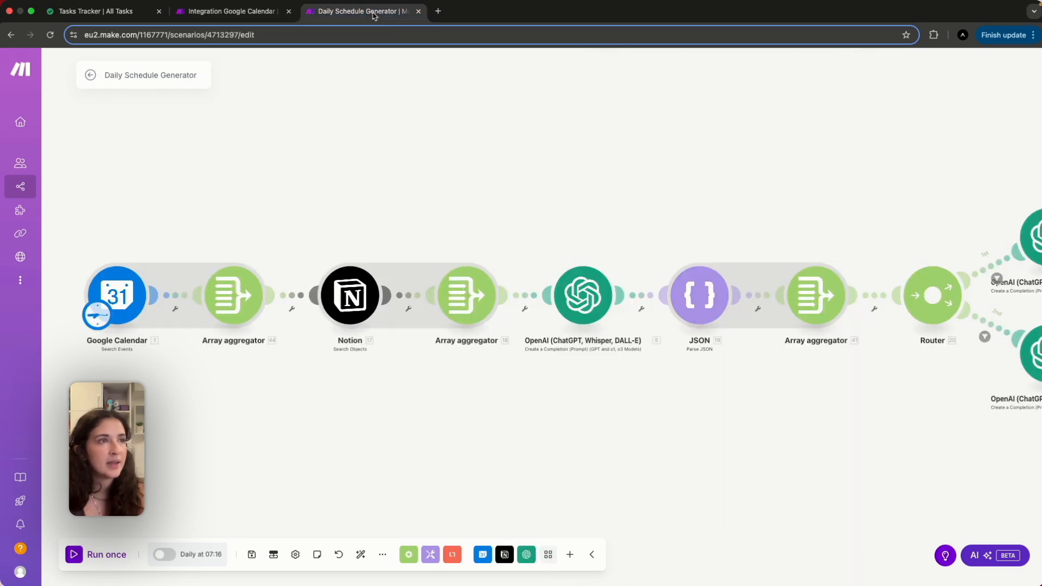
{"action": "left_click", "coordinate": [146, 295]}
{"action": "left_click_drag", "start_coordinate": [205, 248], "coordinate": [183, 231]}
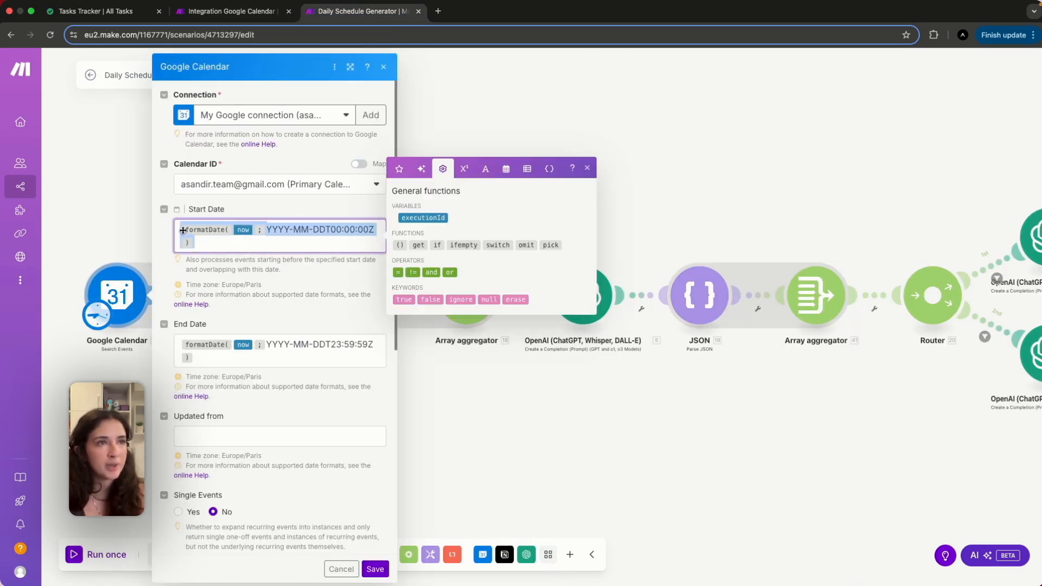
{"action": "left_click", "coordinate": [228, 244]}
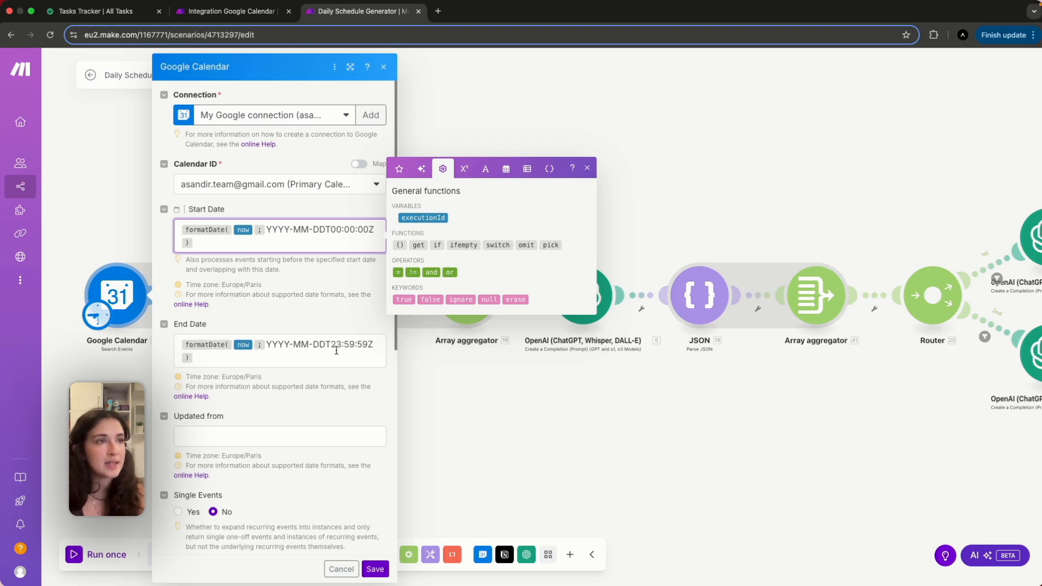
{"action": "left_click", "coordinate": [229, 13]}
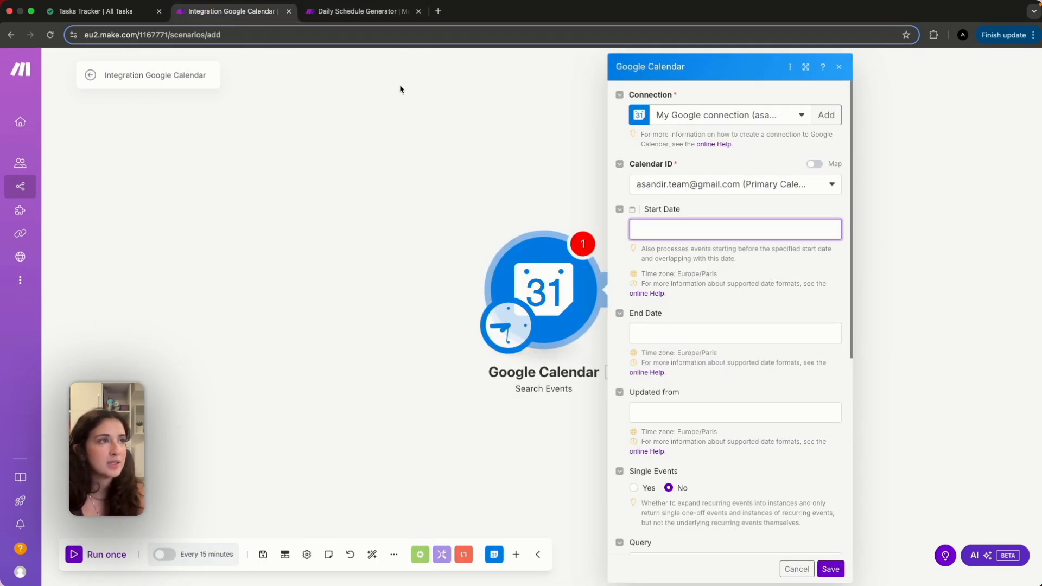
{"action": "type", "text": "formatDate(now; YYYY-MM-DDT00:00:00Z)"}
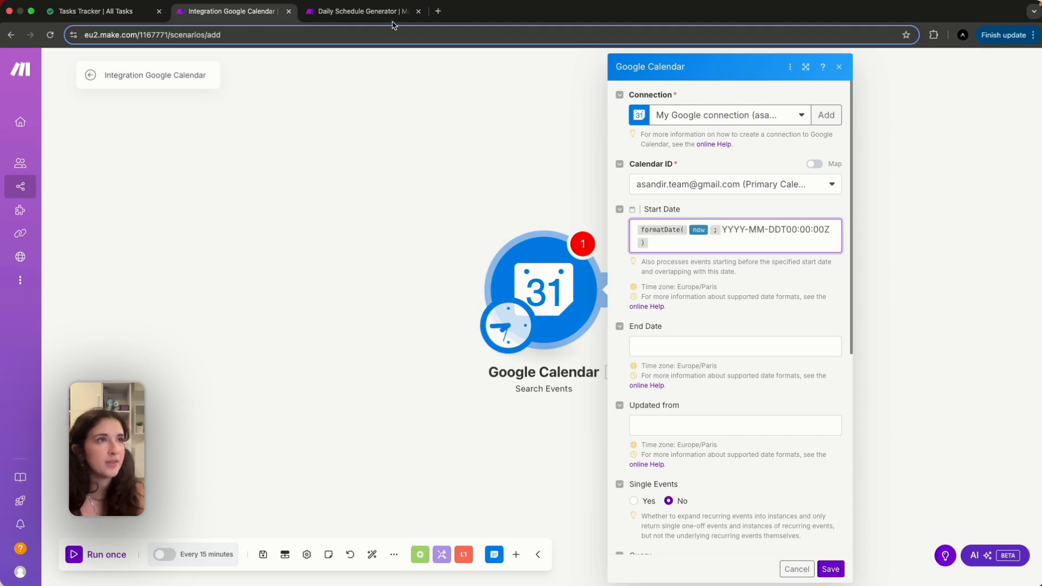
Copy the end-of-day formula from Daily Schedule Generator into End Date.
{"action": "left_click", "coordinate": [362, 11]}
{"action": "left_click_drag", "start_coordinate": [377, 357], "coordinate": [180, 346]}
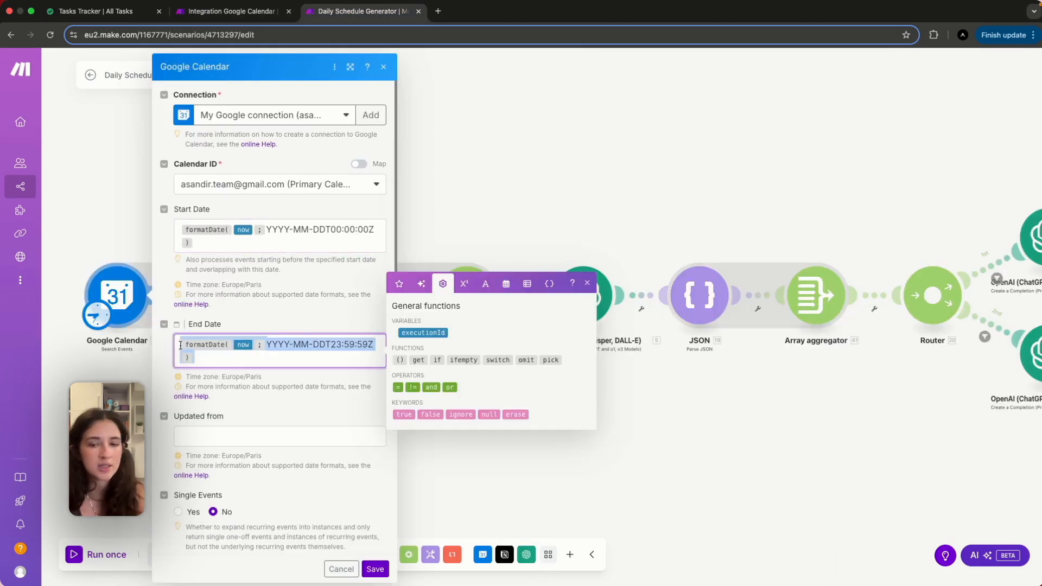
{"action": "left_click", "coordinate": [234, 11]}
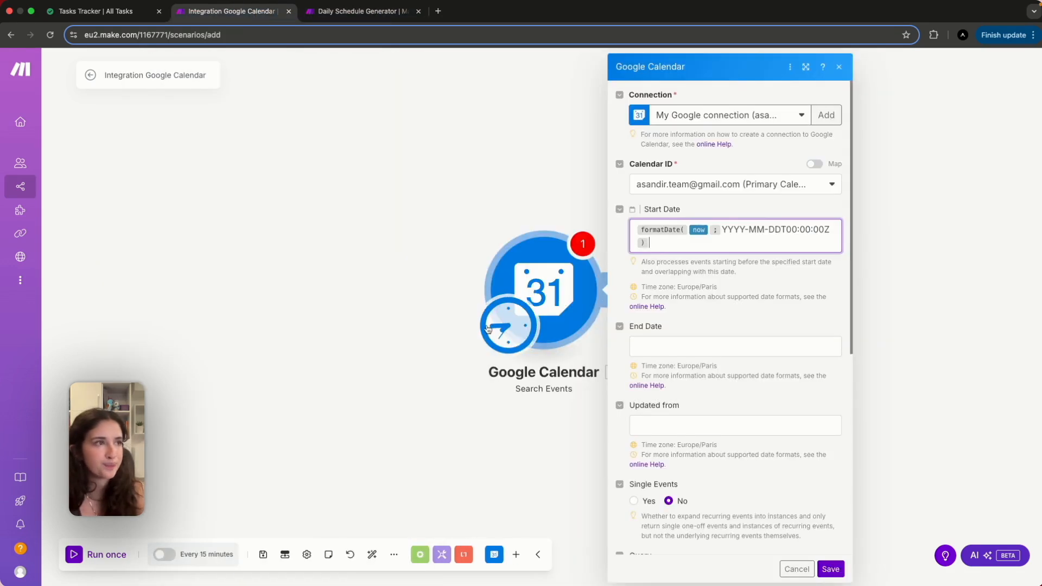
{"action": "left_click", "coordinate": [643, 341]}
{"action": "type", "text": "formatDate(now; YYYY-MM-DDT23:59:59Z)"}
Clear the Limit field and save the Search Events settings.
{"action": "scroll", "coordinate": [723, 505], "scroll_direction": "down", "scroll_amount": 1}
{"action": "scroll", "coordinate": [723, 504], "scroll_direction": "down", "scroll_amount": 6}
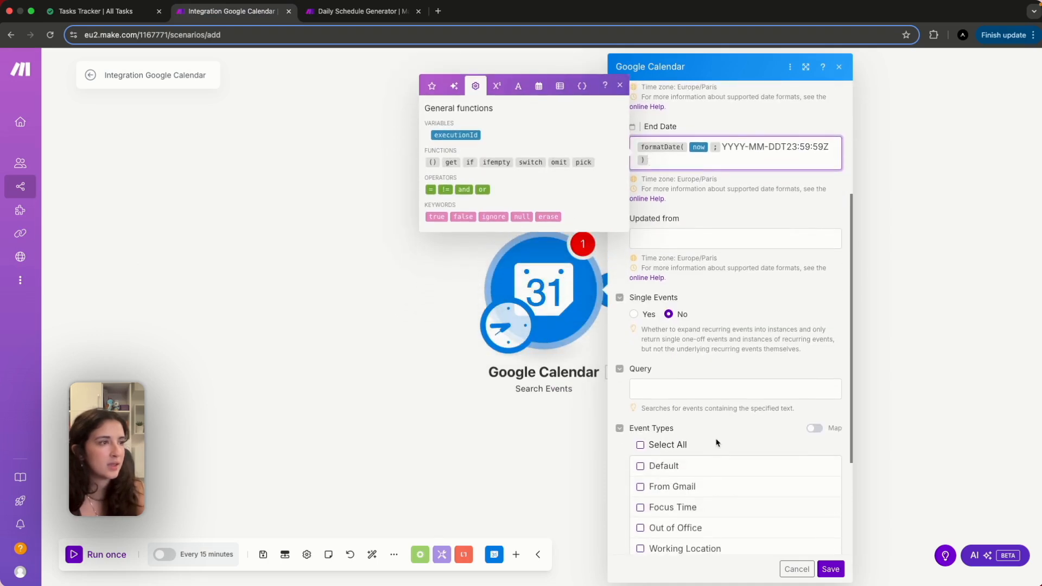
{"action": "left_click", "coordinate": [661, 520]}
{"action": "key", "text": "BackSpace"}
{"action": "left_click", "coordinate": [671, 508]}
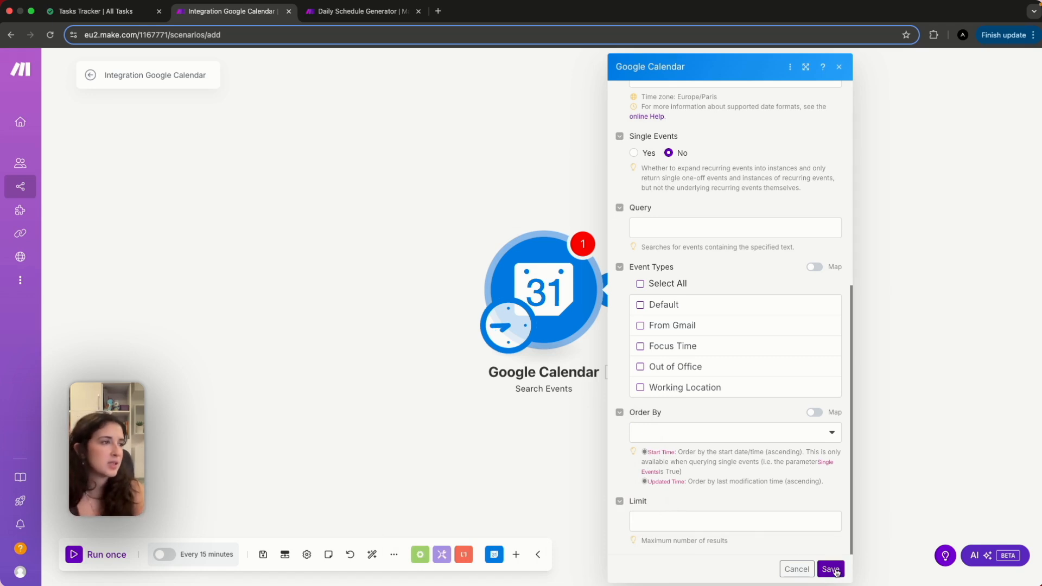
{"action": "scroll", "coordinate": [833, 570], "scroll_direction": "up", "scroll_amount": 10}
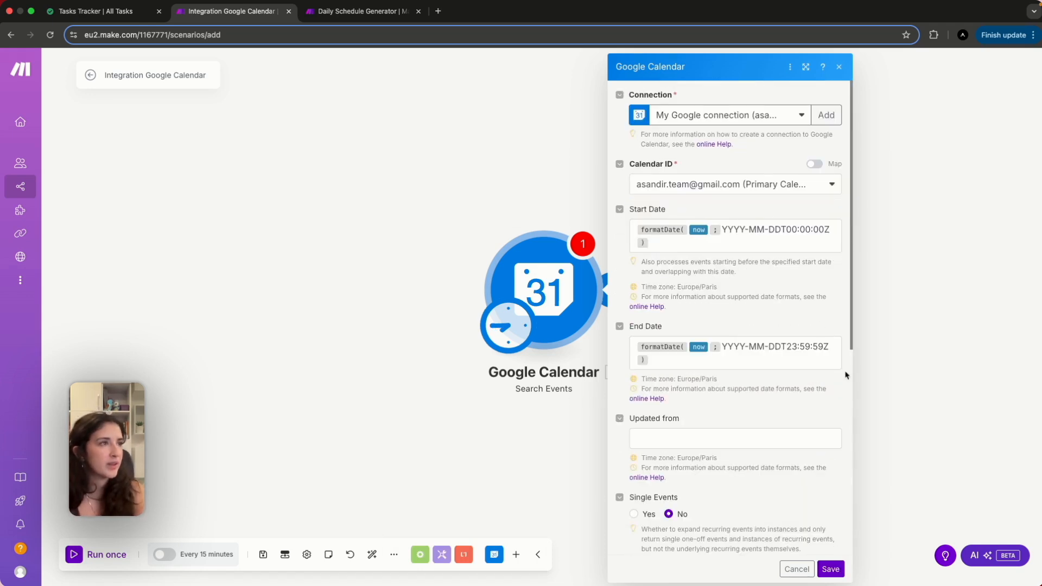
{"action": "left_click", "coordinate": [831, 568]}
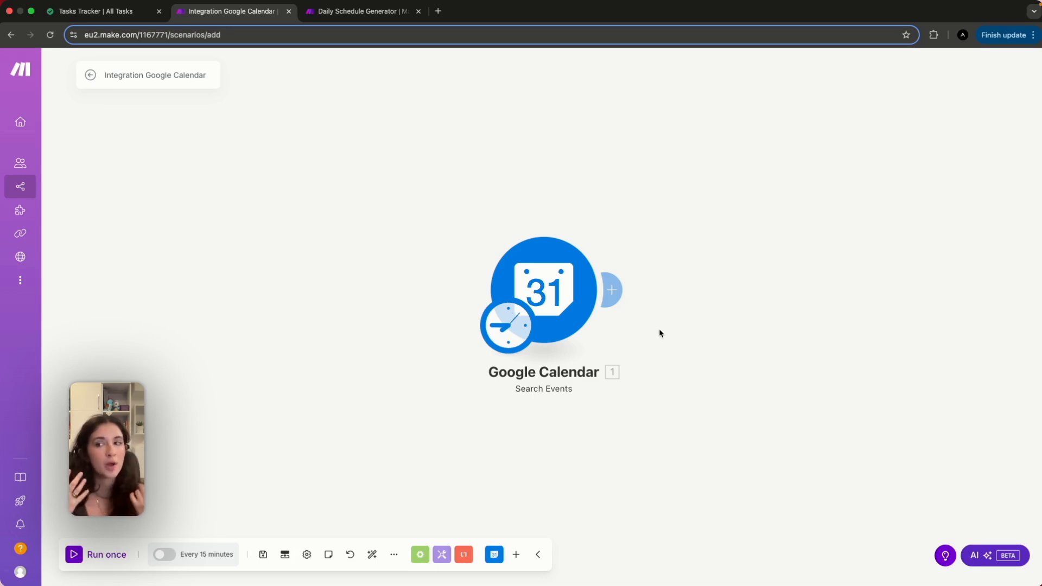
Add an Array aggregator module after Google Calendar.
{"action": "left_click", "coordinate": [612, 290]}
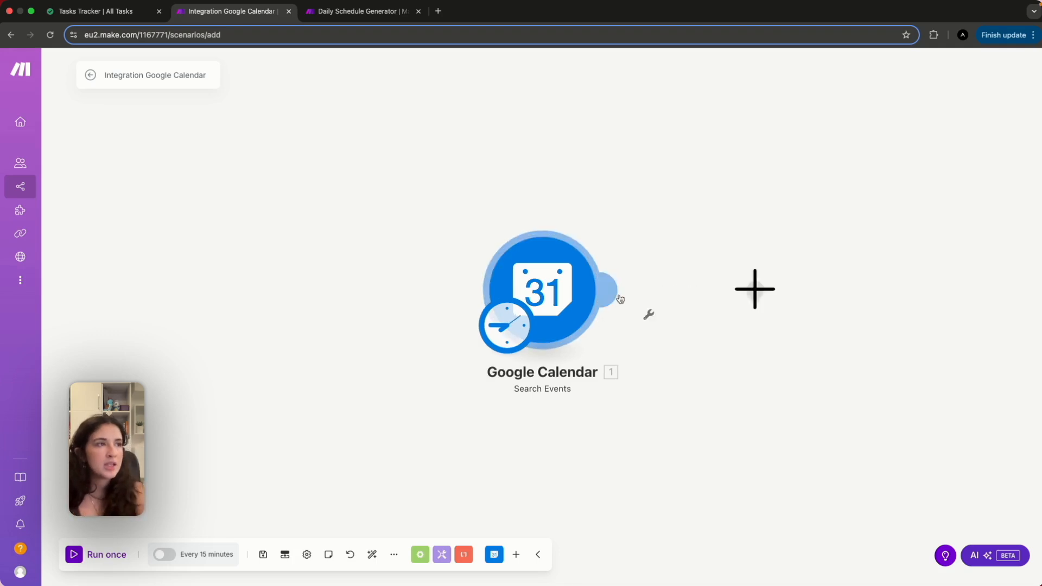
{"action": "type", "text": "arra"}
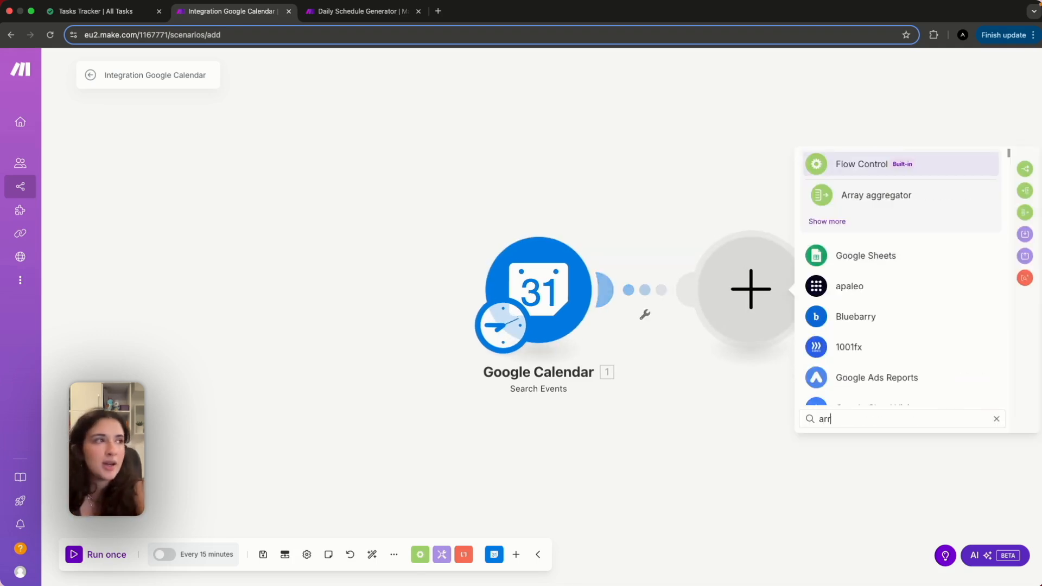
{"action": "left_click", "coordinate": [895, 193]}
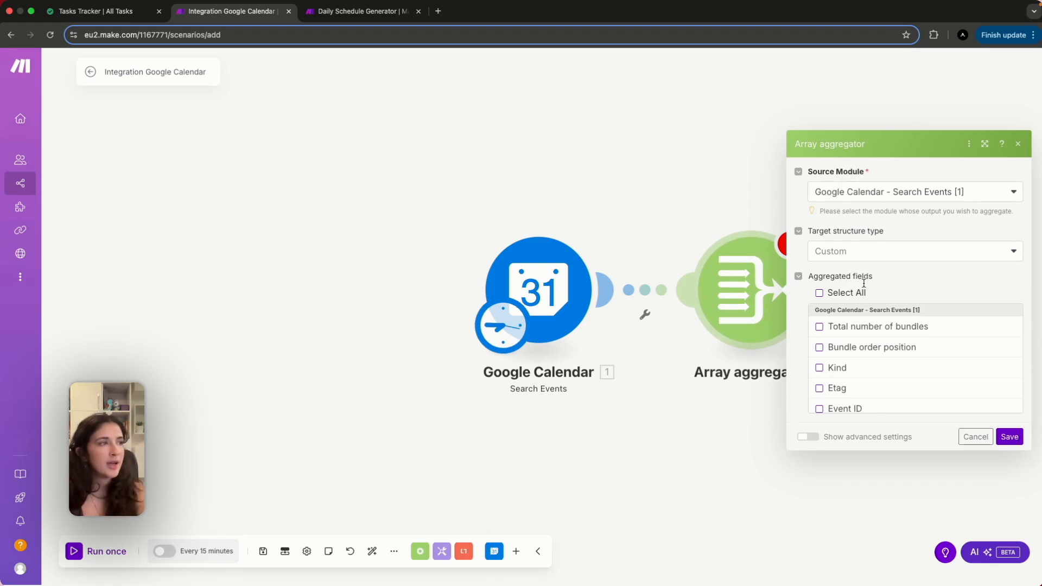
{"action": "scroll", "coordinate": [897, 359], "scroll_direction": "down", "scroll_amount": 15}
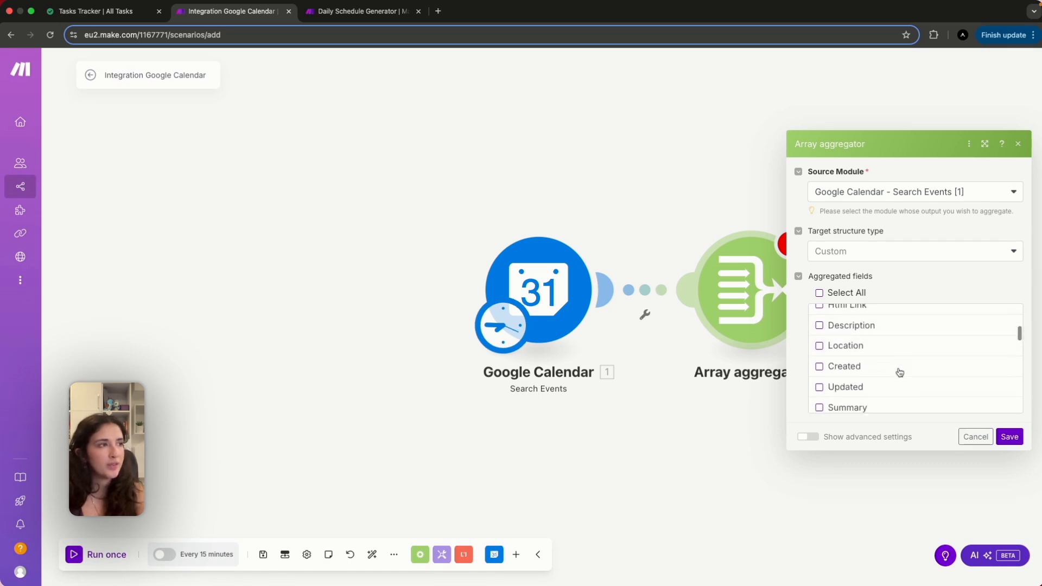
{"action": "scroll", "coordinate": [898, 372], "scroll_direction": "up", "scroll_amount": 15}
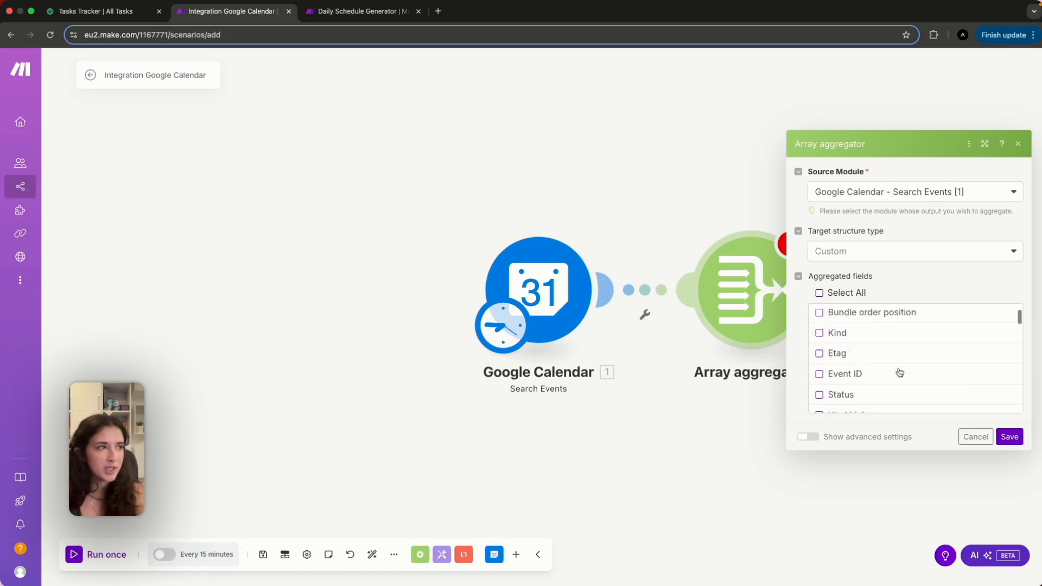
{"action": "scroll", "coordinate": [851, 386], "scroll_direction": "down", "scroll_amount": 2}
Aggregate the Description, Summary, Start and End fields, and save the aggregator.
{"action": "left_click", "coordinate": [832, 386]}
{"action": "scroll", "coordinate": [829, 391], "scroll_direction": "down", "scroll_amount": 2}
{"action": "scroll", "coordinate": [828, 393], "scroll_direction": "down", "scroll_amount": 2}
{"action": "left_click", "coordinate": [825, 387]}
{"action": "scroll", "coordinate": [867, 384], "scroll_direction": "down", "scroll_amount": 4}
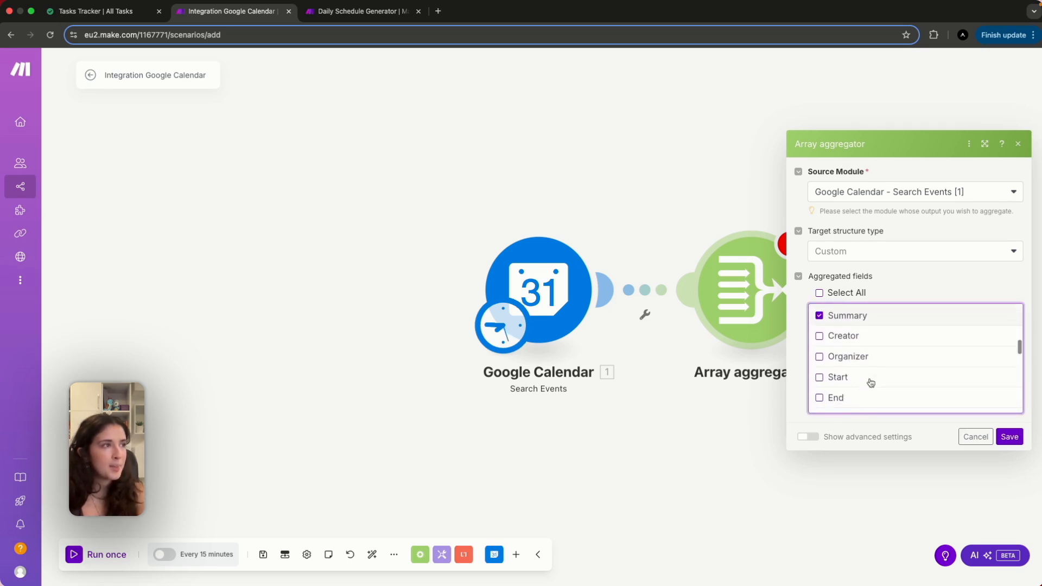
{"action": "left_click", "coordinate": [820, 358]}
{"action": "left_click", "coordinate": [820, 378]}
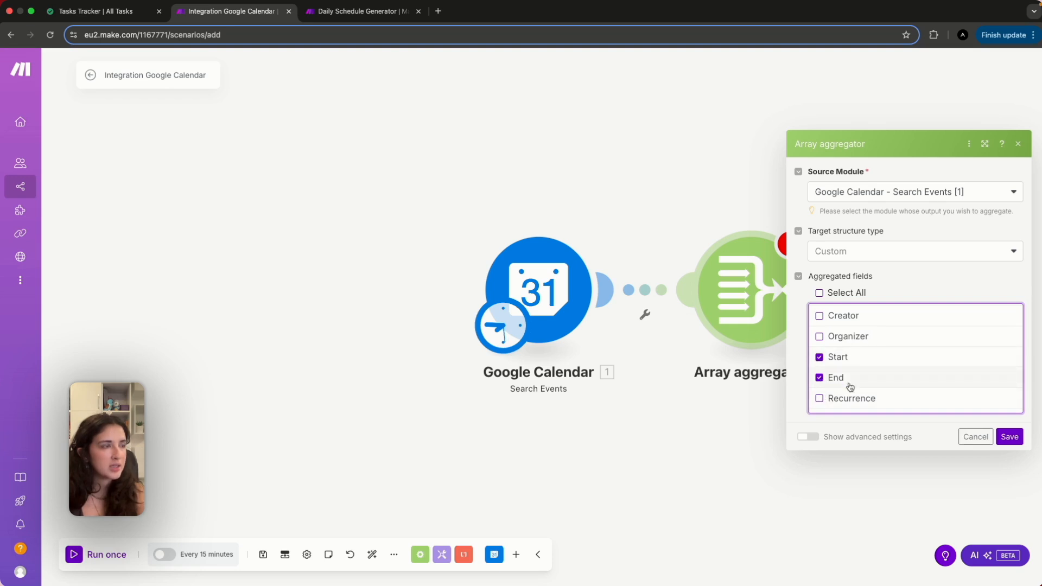
{"action": "scroll", "coordinate": [884, 398], "scroll_direction": "down", "scroll_amount": 10}
{"action": "scroll", "coordinate": [922, 365], "scroll_direction": "up", "scroll_amount": 15}
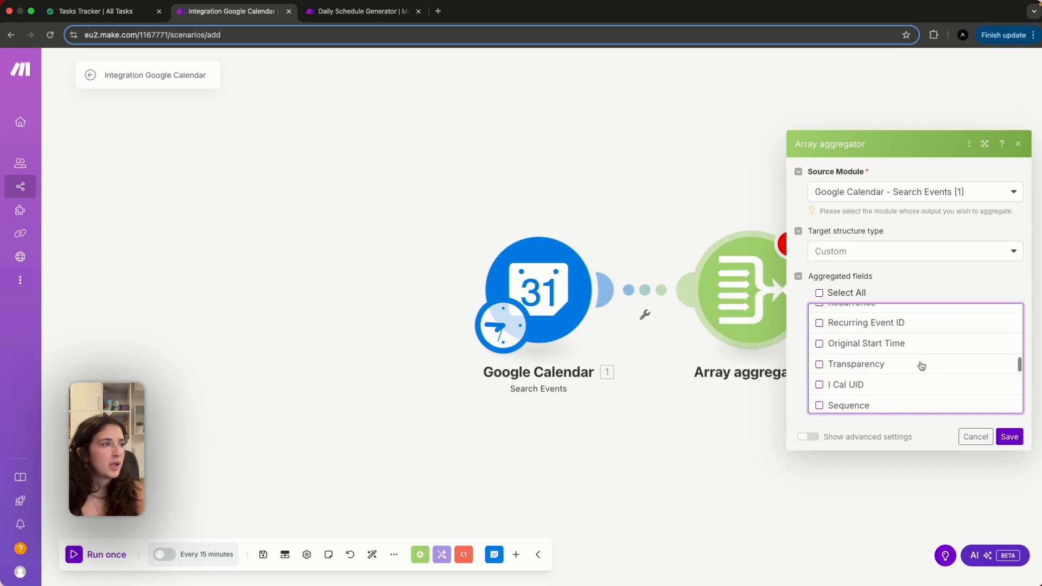
{"action": "left_click", "coordinate": [1011, 438]}
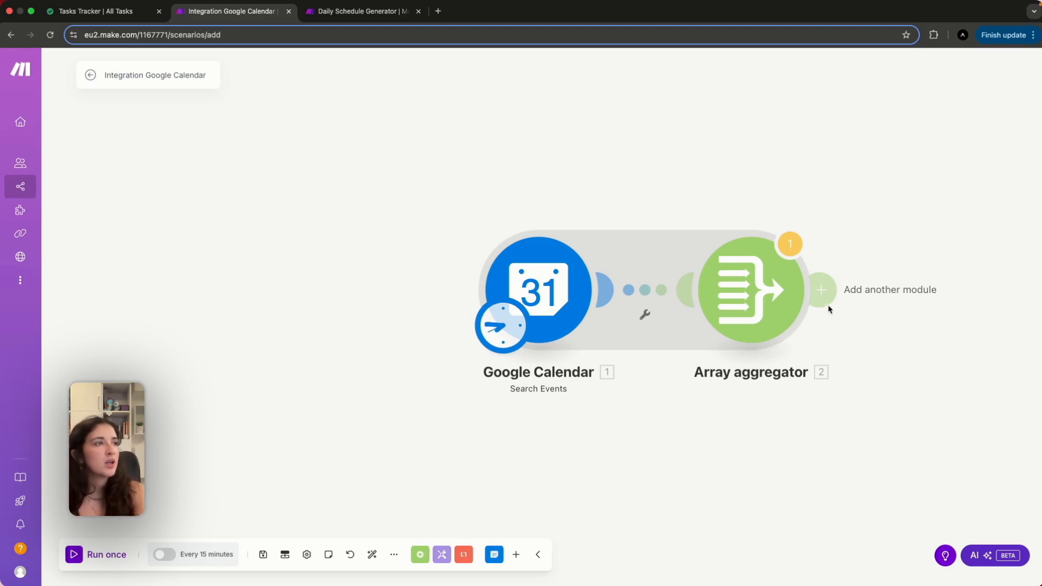
Add a new module slot after the Array aggregator, rechecking the Notion Tasks Tracker.
{"action": "left_click", "coordinate": [823, 290]}
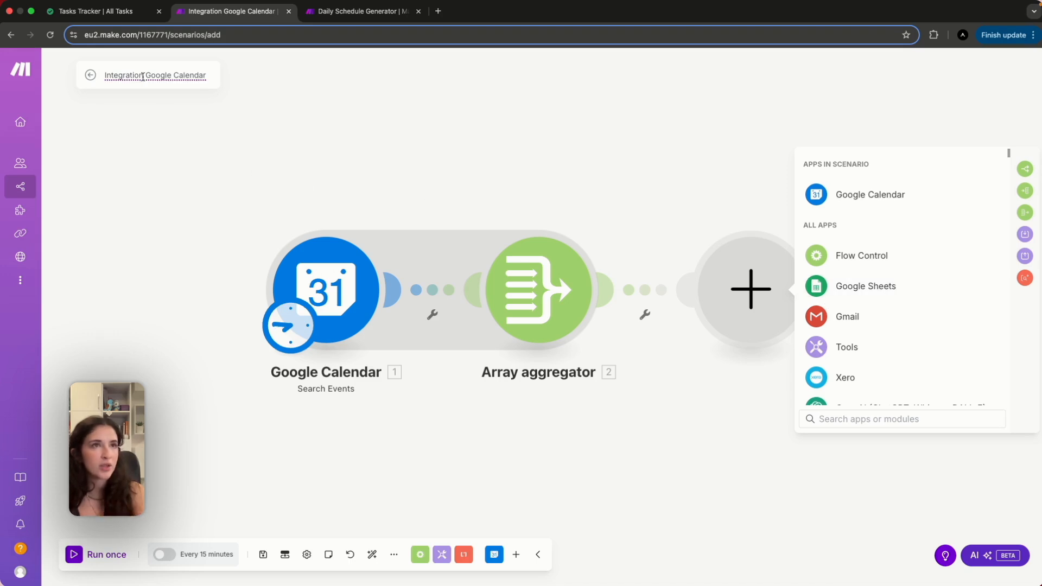
{"action": "left_click", "coordinate": [112, 16]}
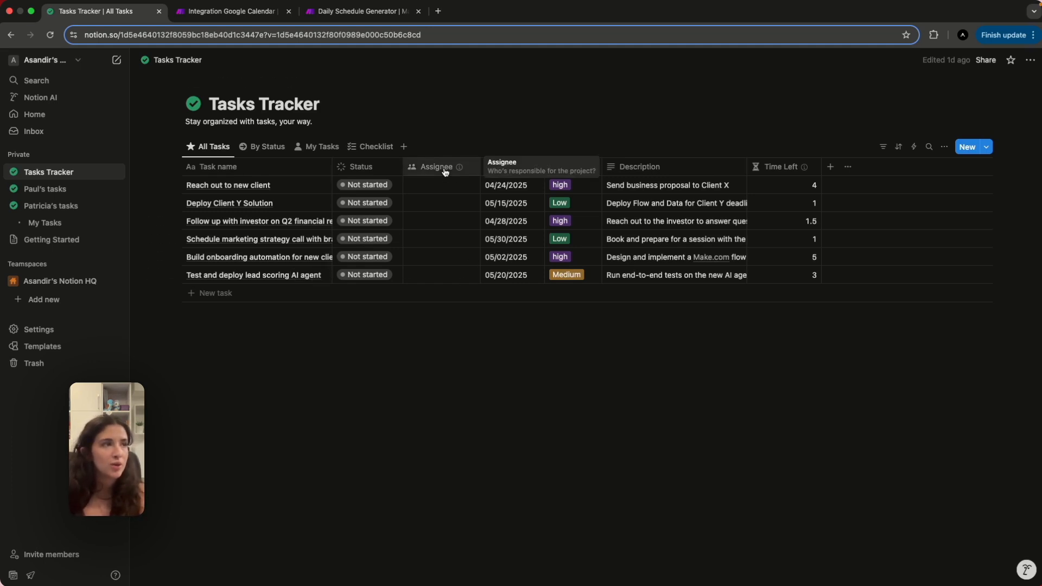
{"action": "left_click", "coordinate": [248, 12]}
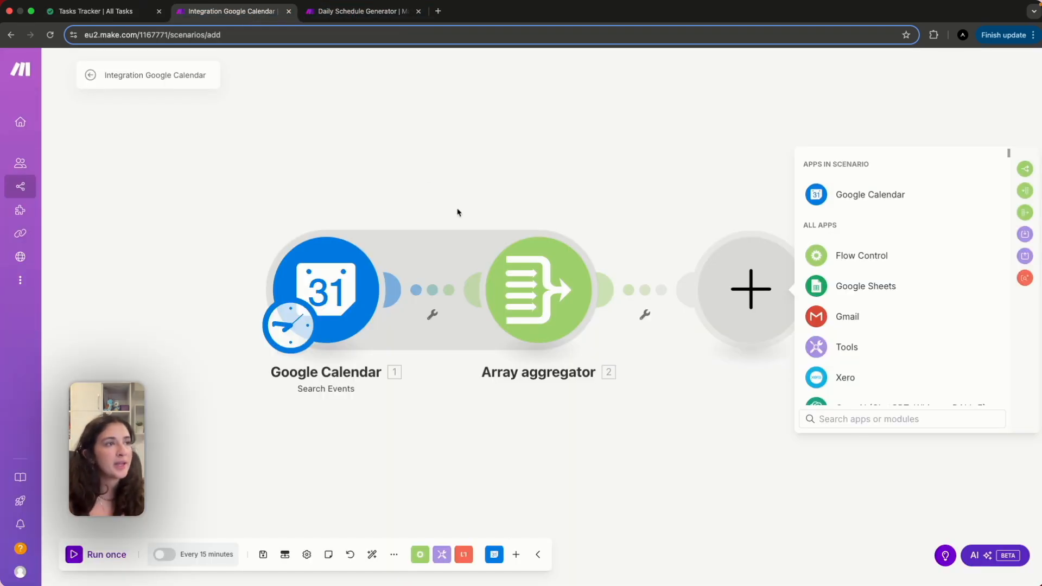
Add a Notion Search Objects module after the aggregator.
{"action": "left_click", "coordinate": [826, 423]}
{"action": "type", "text": "notio"}
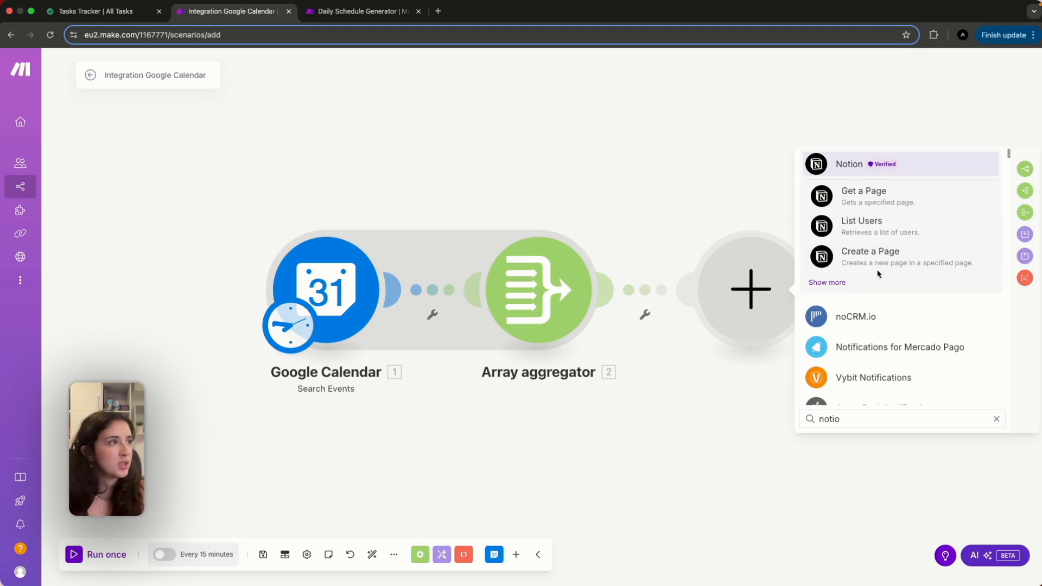
{"action": "left_click", "coordinate": [830, 283]}
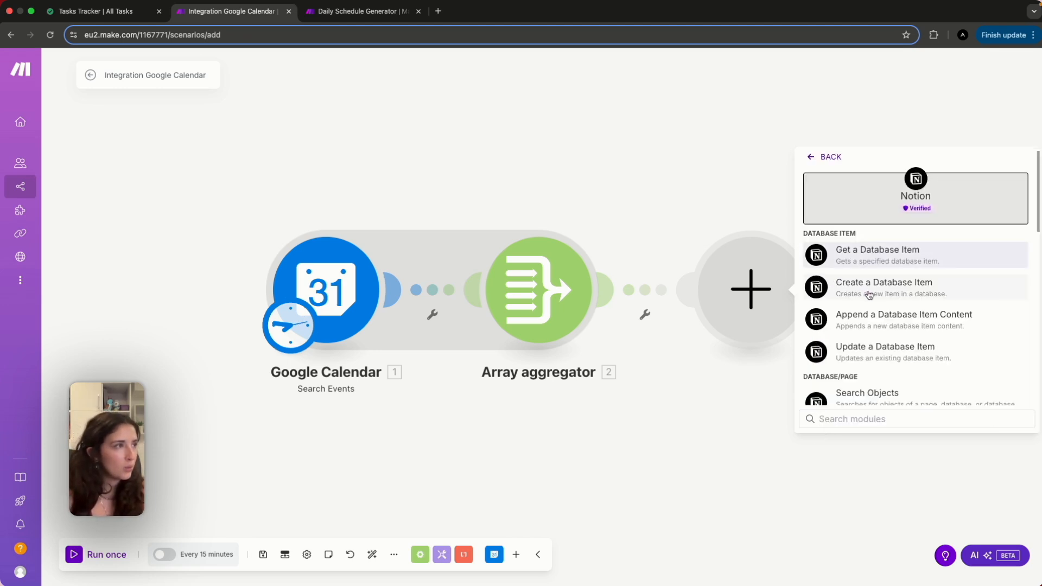
{"action": "scroll", "coordinate": [864, 340], "scroll_direction": "down", "scroll_amount": 1}
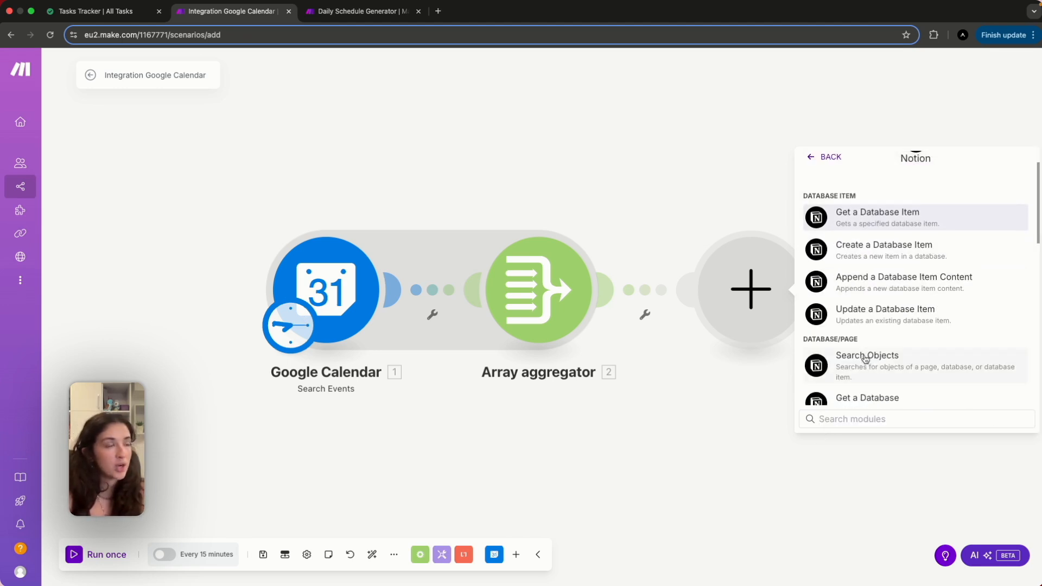
{"action": "left_click", "coordinate": [866, 359]}
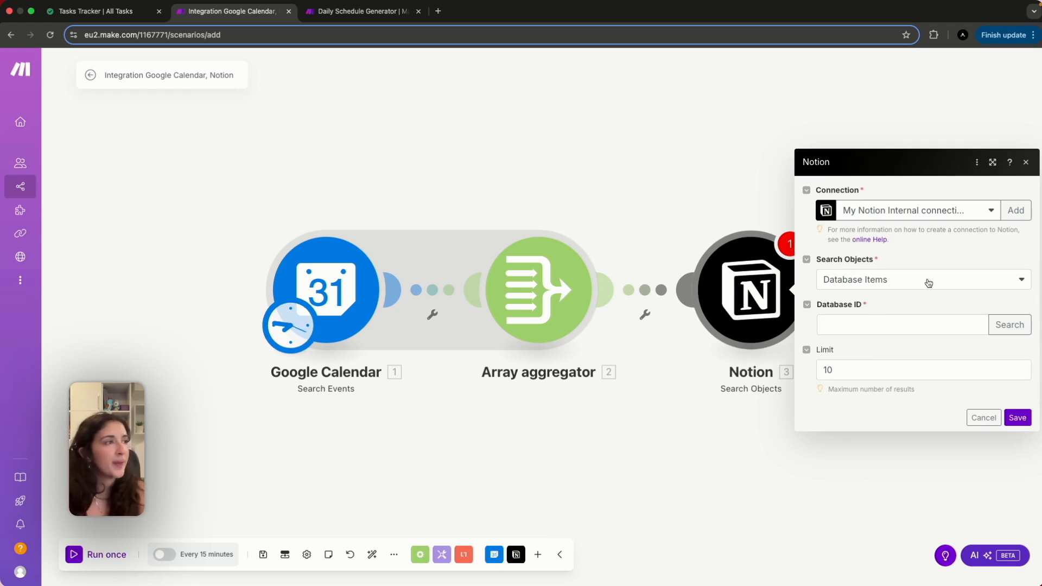
Look up databases matching 'tas' and select the Tasks Tracker database.
{"action": "left_click", "coordinate": [1010, 324]}
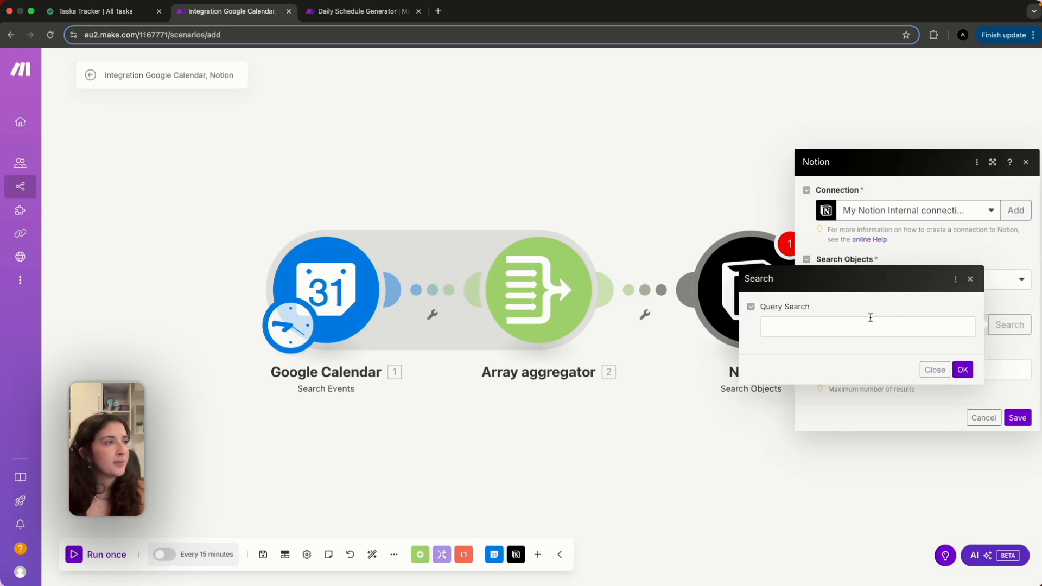
{"action": "left_click", "coordinate": [871, 326]}
{"action": "type", "text": "tas"}
{"action": "left_click", "coordinate": [830, 354]}
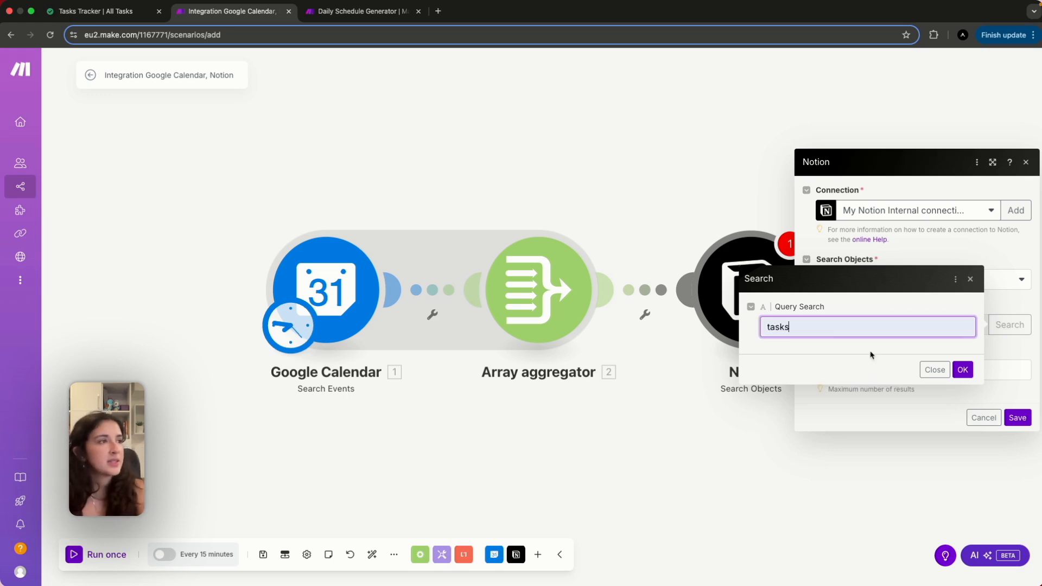
{"action": "left_click", "coordinate": [962, 370]}
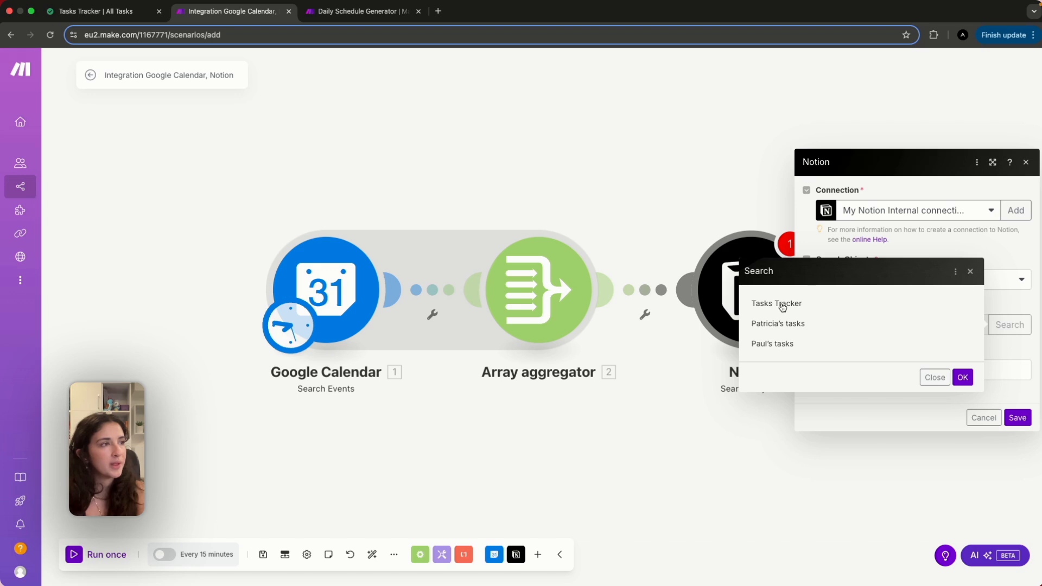
{"action": "left_click", "coordinate": [782, 304]}
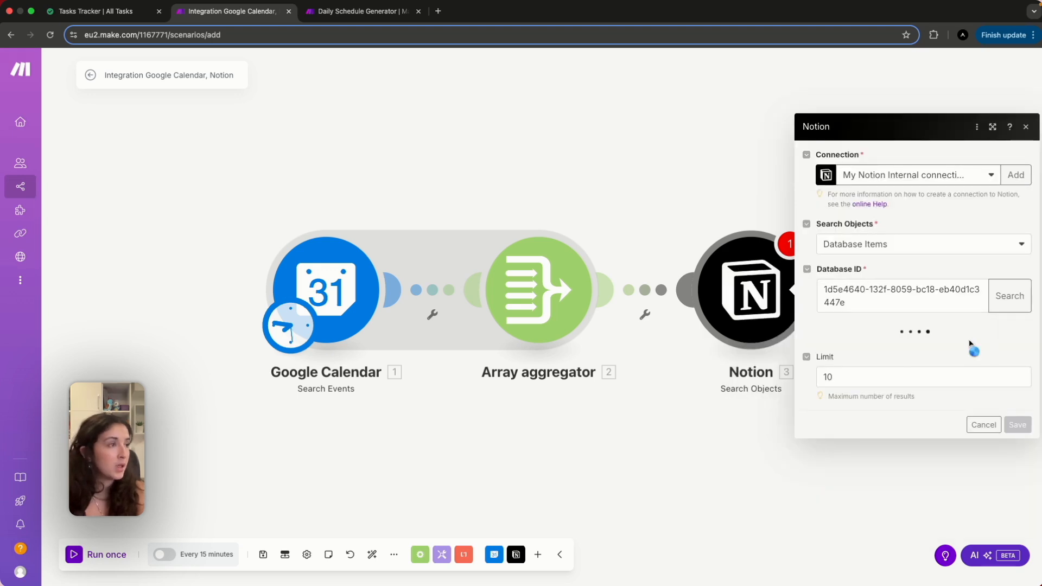
Filter for Status does not equal Done, clear the limit of 10, and save.
{"action": "left_click", "coordinate": [918, 319]}
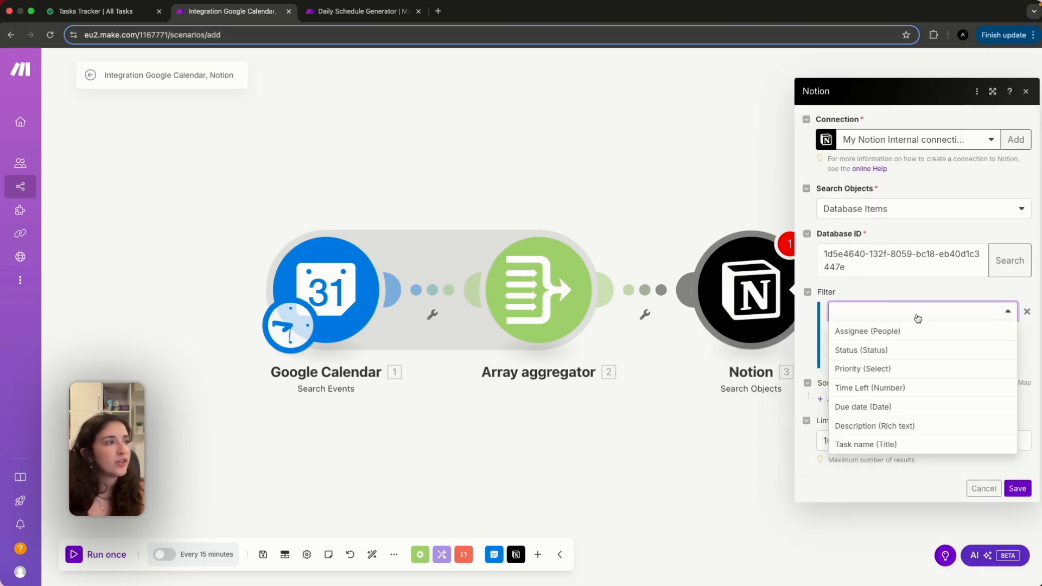
{"action": "left_click", "coordinate": [886, 350]}
{"action": "left_click", "coordinate": [874, 338]}
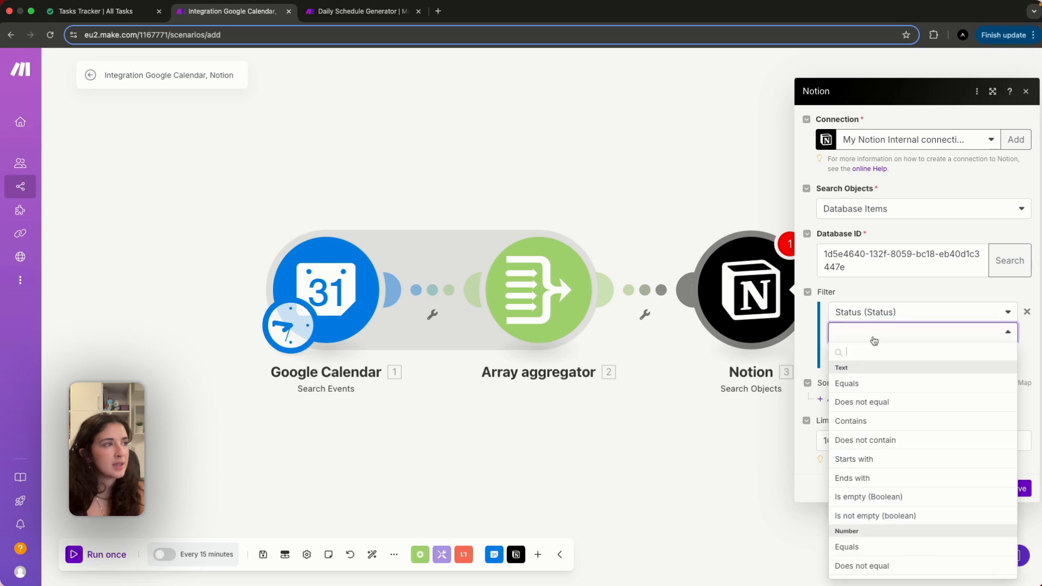
{"action": "left_click", "coordinate": [872, 398]}
{"action": "left_click", "coordinate": [861, 348]}
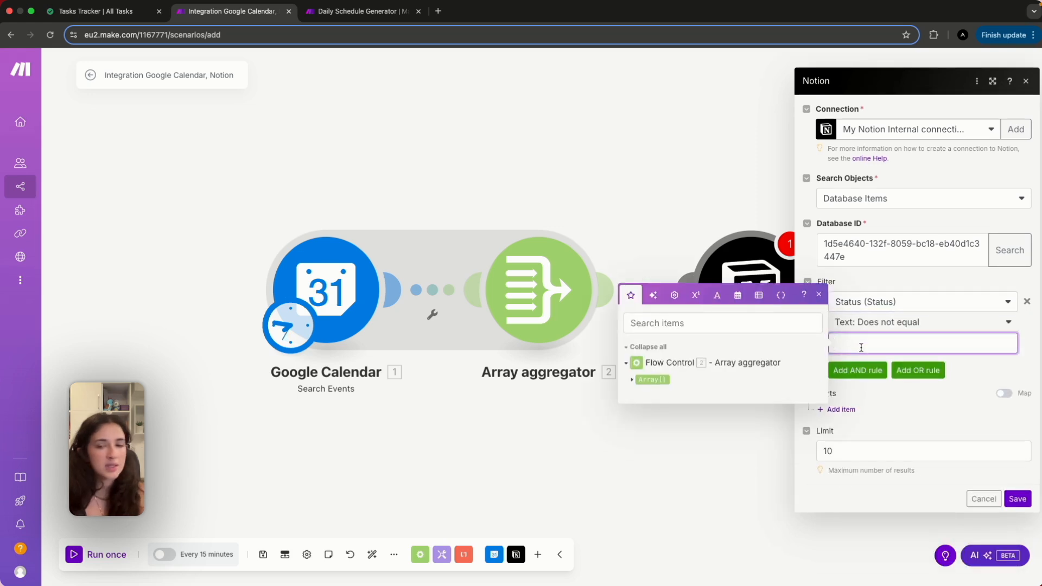
{"action": "type", "text": "Done"}
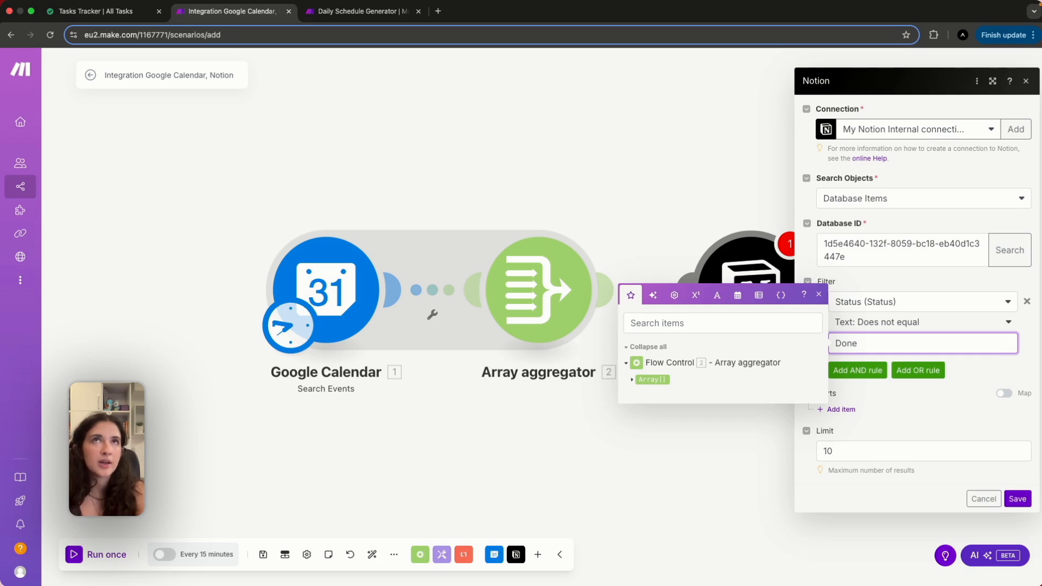
{"action": "left_click", "coordinate": [897, 412]}
{"action": "left_click", "coordinate": [848, 460]}
{"action": "key", "text": "BackSpace"}
{"action": "key", "text": "BackSpace"}
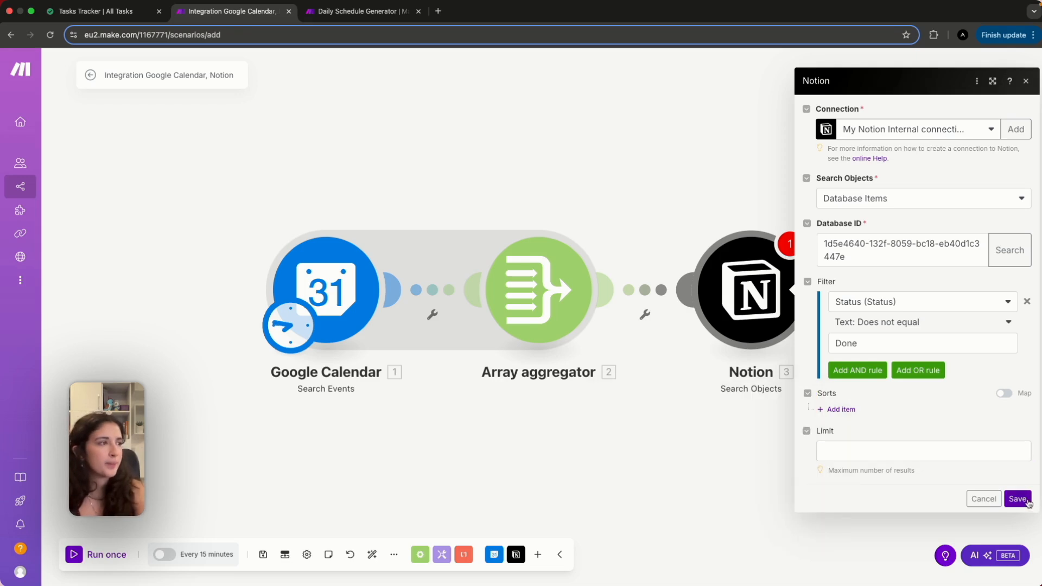
{"action": "left_click", "coordinate": [1018, 499]}
{"action": "scroll", "coordinate": [892, 428], "scroll_direction": "right", "scroll_amount": 3}
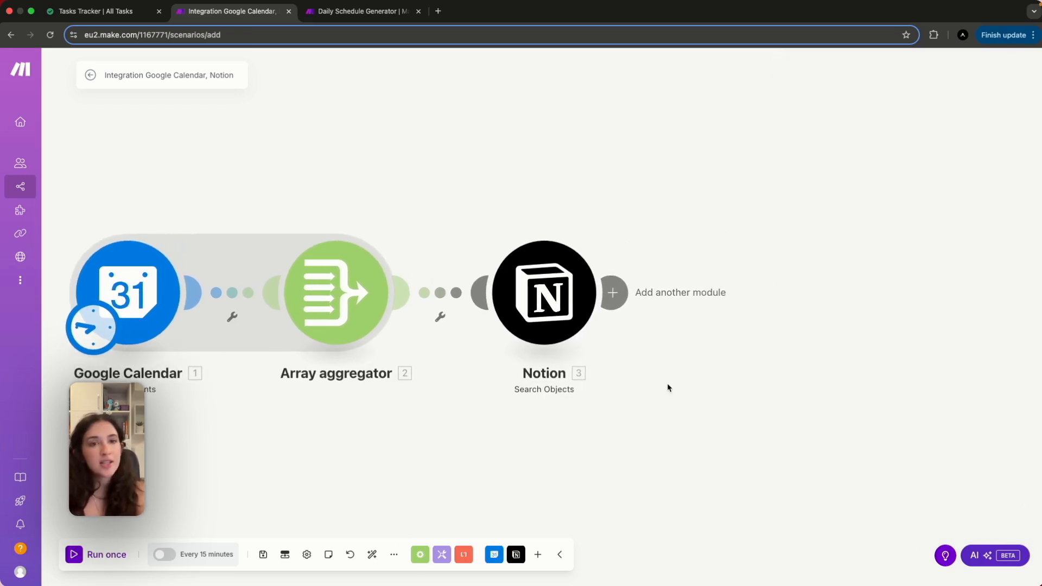
Add an Array aggregator sourced from Notion - Search Objects [3] collecting Properties Value, and save.
{"action": "left_click", "coordinate": [623, 295]}
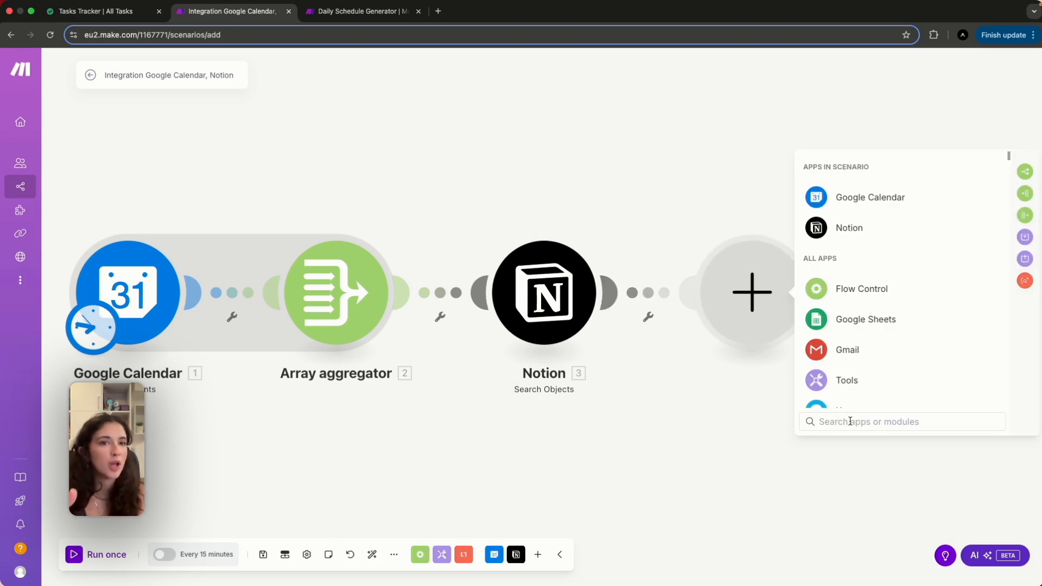
{"action": "type", "text": "arr"}
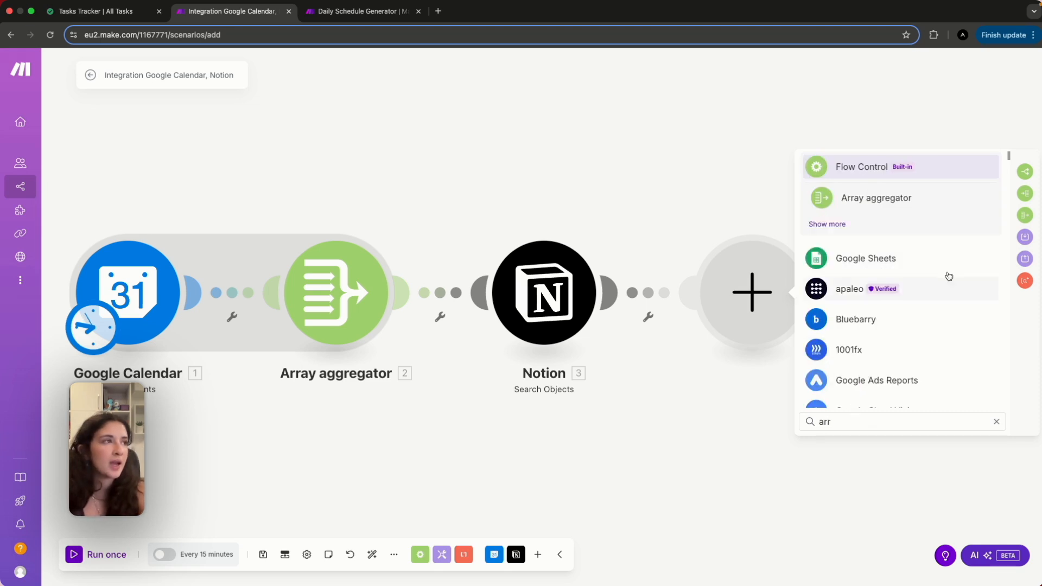
{"action": "left_click", "coordinate": [901, 205]}
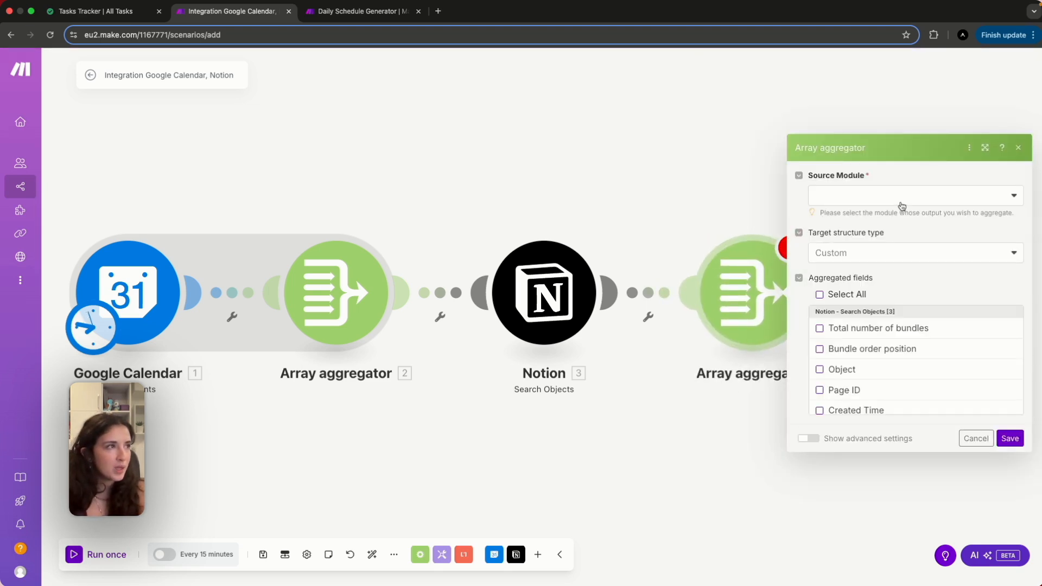
{"action": "left_click", "coordinate": [902, 205]}
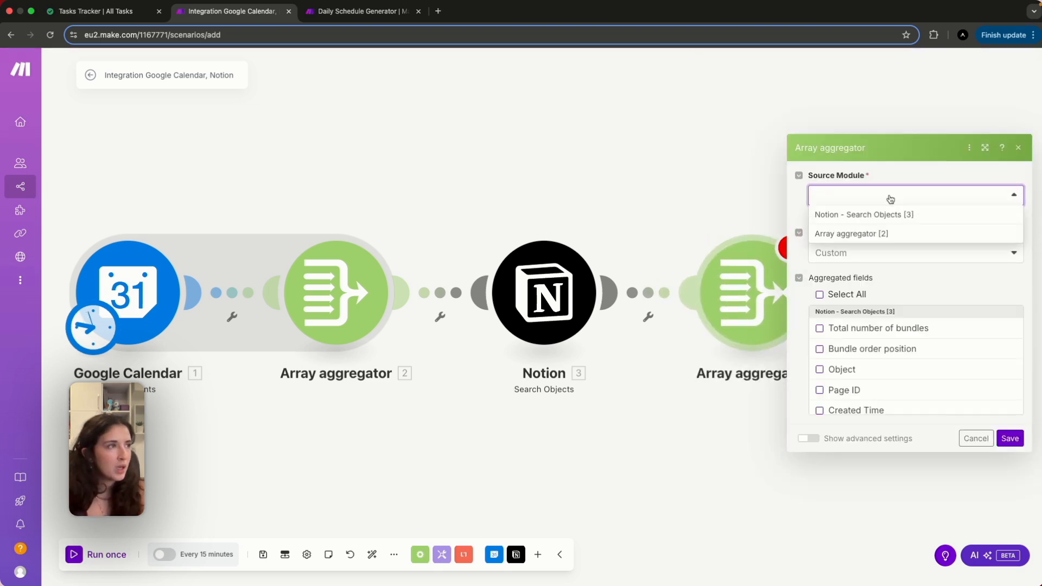
{"action": "left_click", "coordinate": [827, 218]}
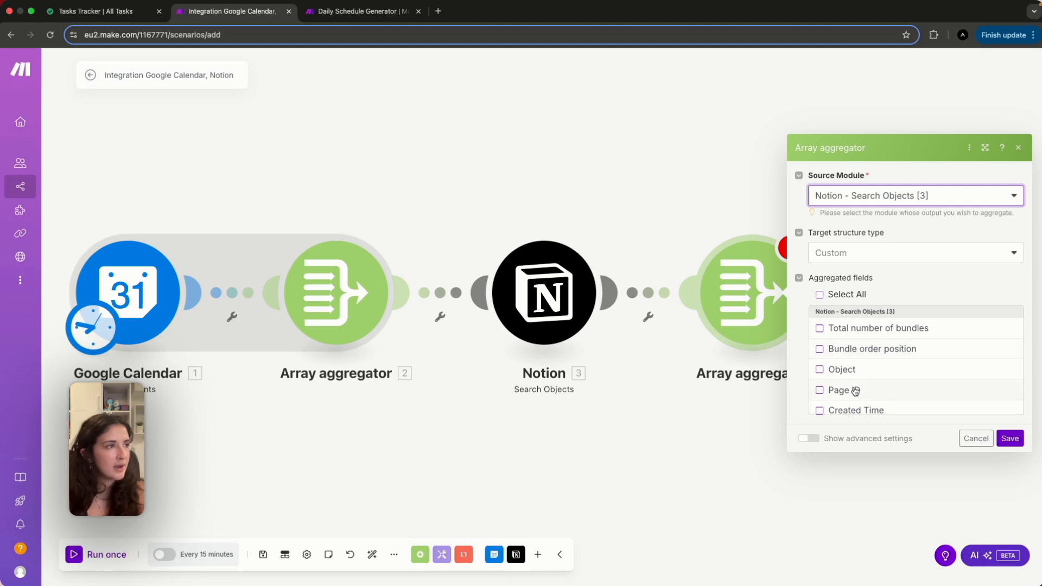
{"action": "scroll", "coordinate": [857, 391], "scroll_direction": "down", "scroll_amount": 5}
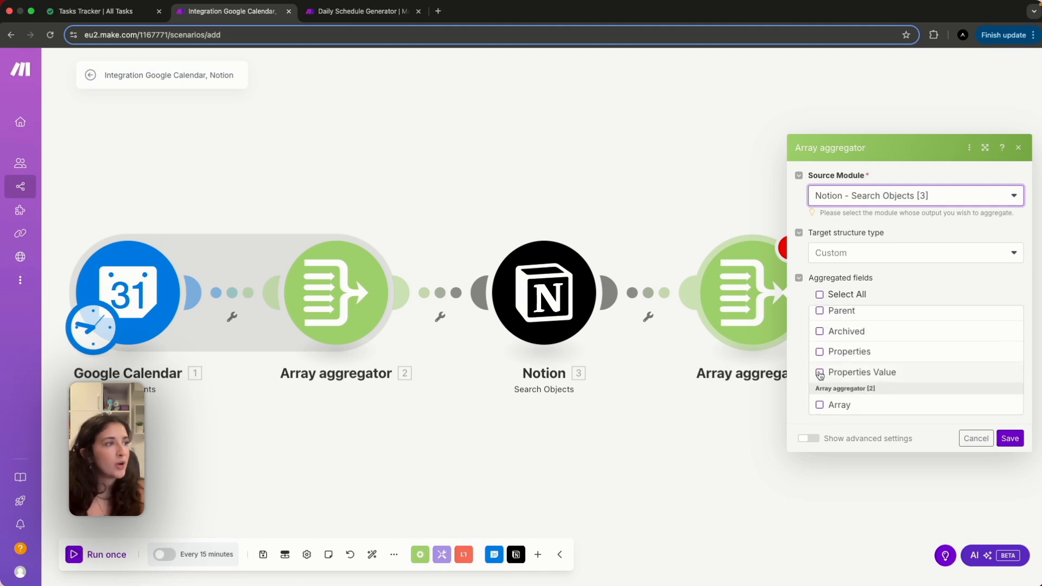
{"action": "left_click", "coordinate": [843, 374]}
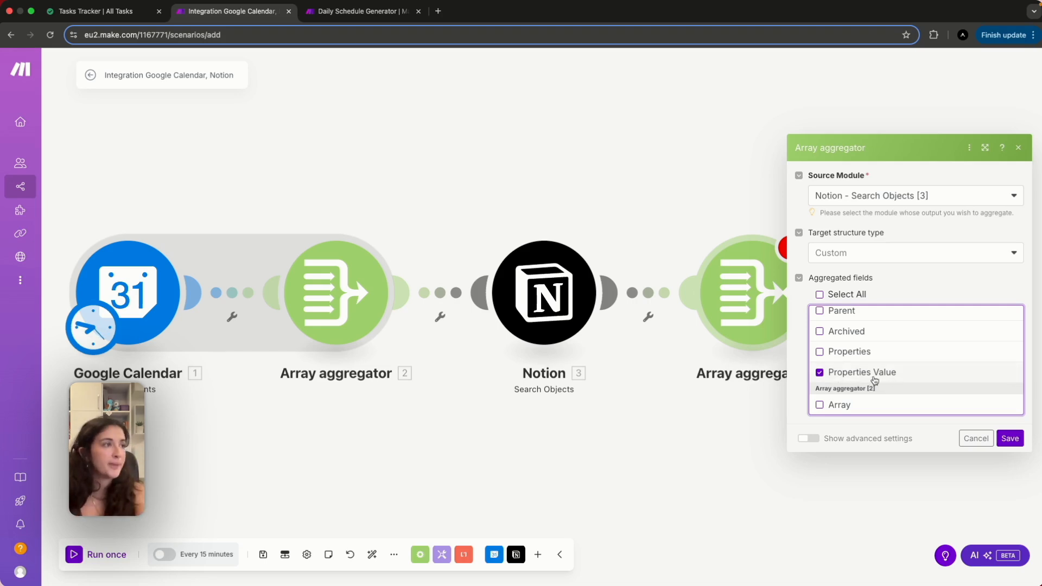
{"action": "left_click", "coordinate": [1009, 440]}
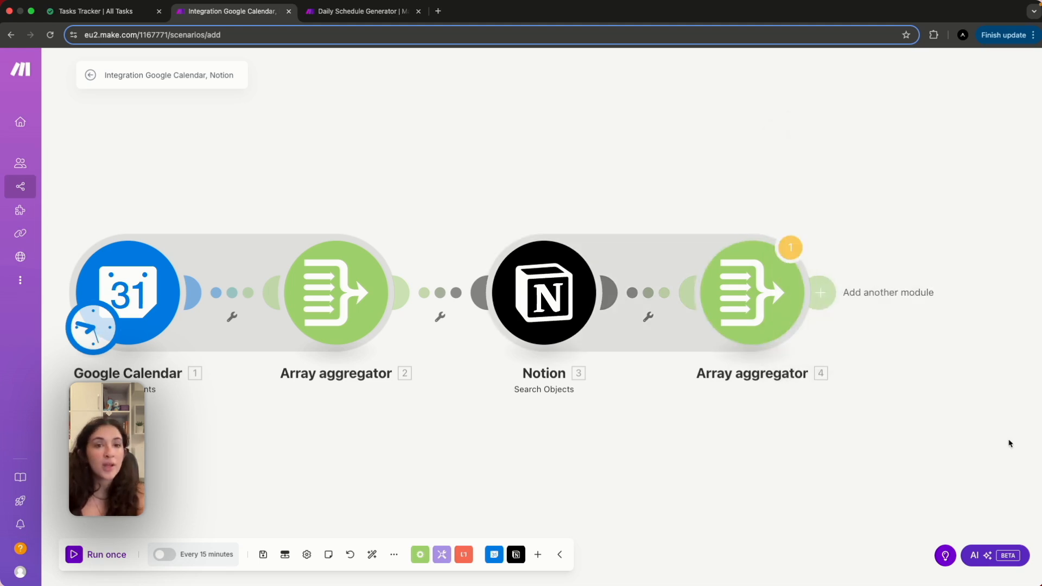
{"action": "scroll", "coordinate": [888, 468], "scroll_direction": "right", "scroll_amount": 5}
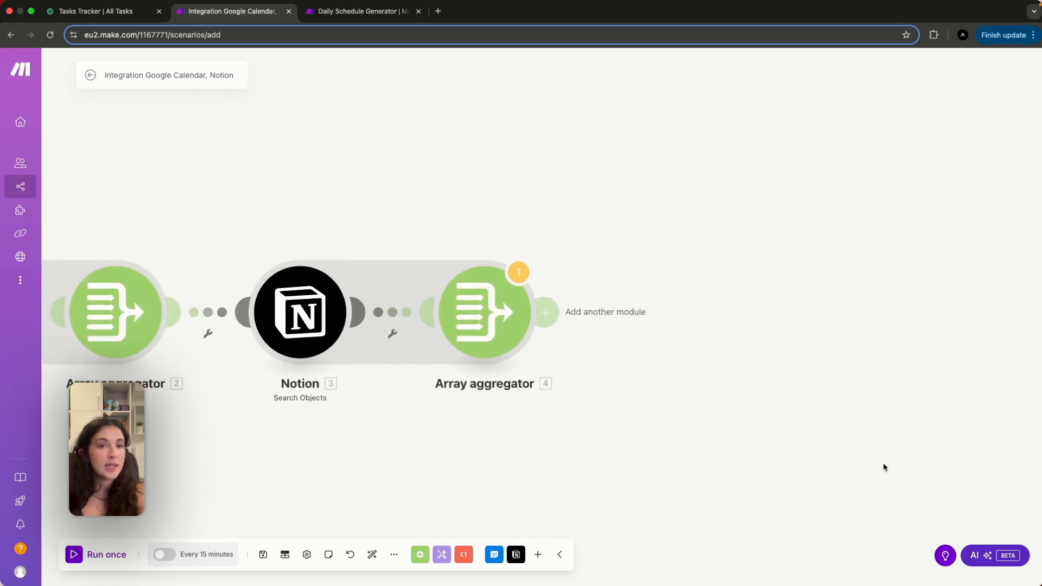
Add an OpenAI Create a Chat Completion module using the other OpenAI connection.
{"action": "left_click", "coordinate": [553, 329]}
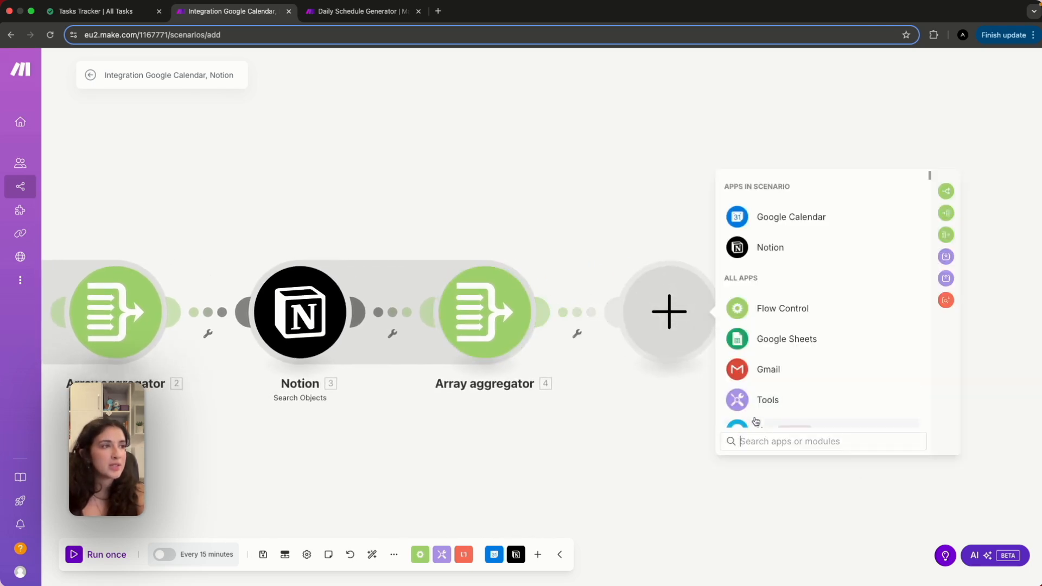
{"action": "left_click", "coordinate": [755, 441]}
{"action": "type", "text": "open"}
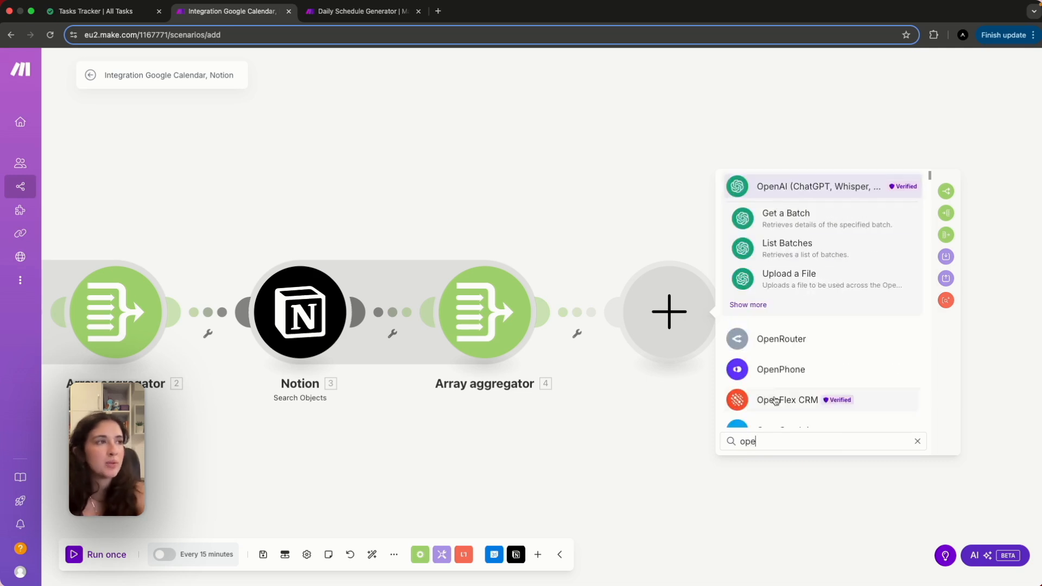
{"action": "left_click", "coordinate": [798, 196]}
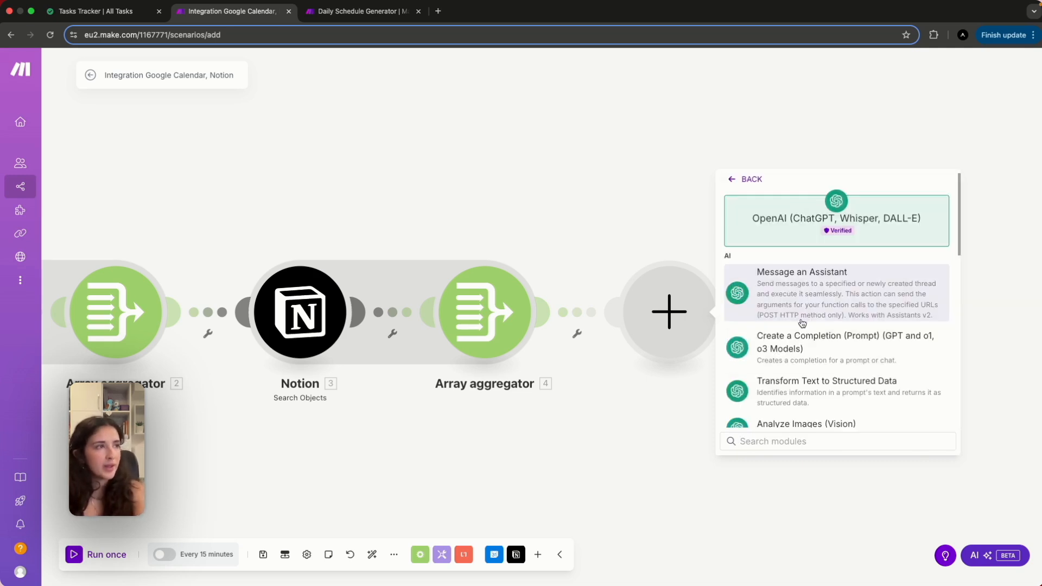
{"action": "left_click", "coordinate": [799, 348]}
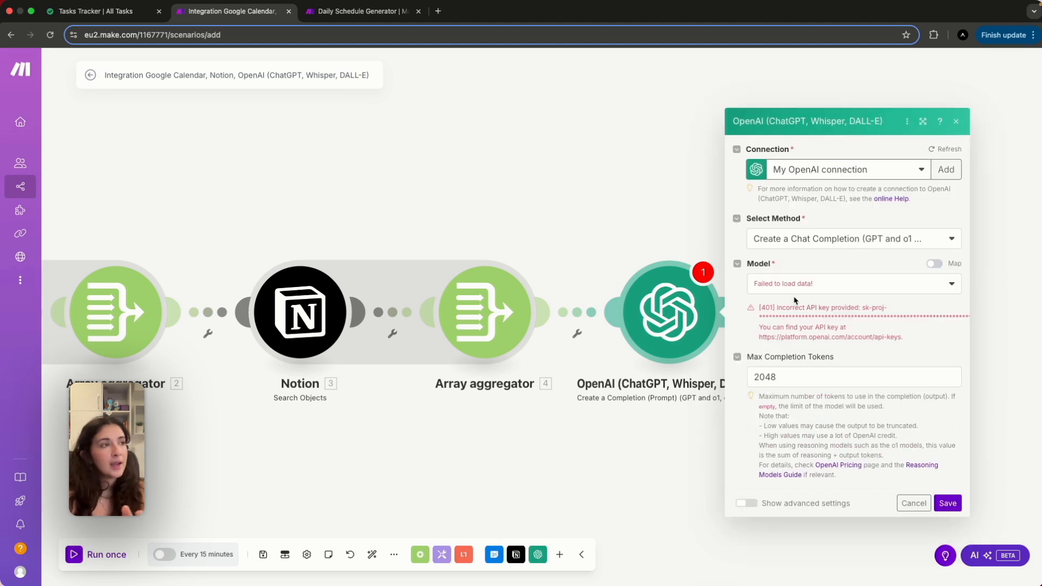
{"action": "left_click", "coordinate": [838, 172]}
{"action": "left_click", "coordinate": [837, 207]}
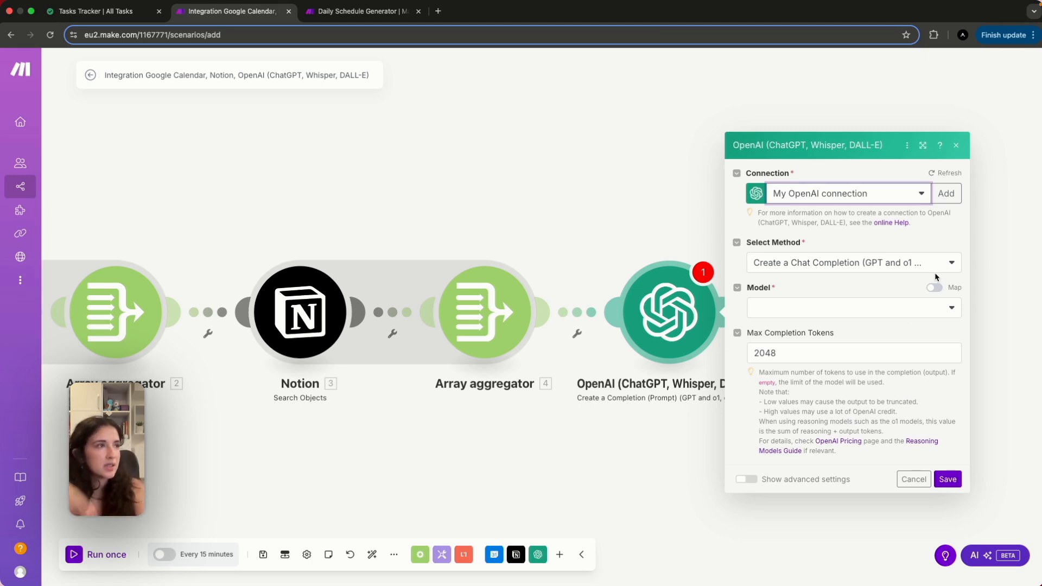
Set the model to o4-mini-2025-04-16 and clear the 2048 Max Completion Tokens.
{"action": "left_click", "coordinate": [902, 307]}
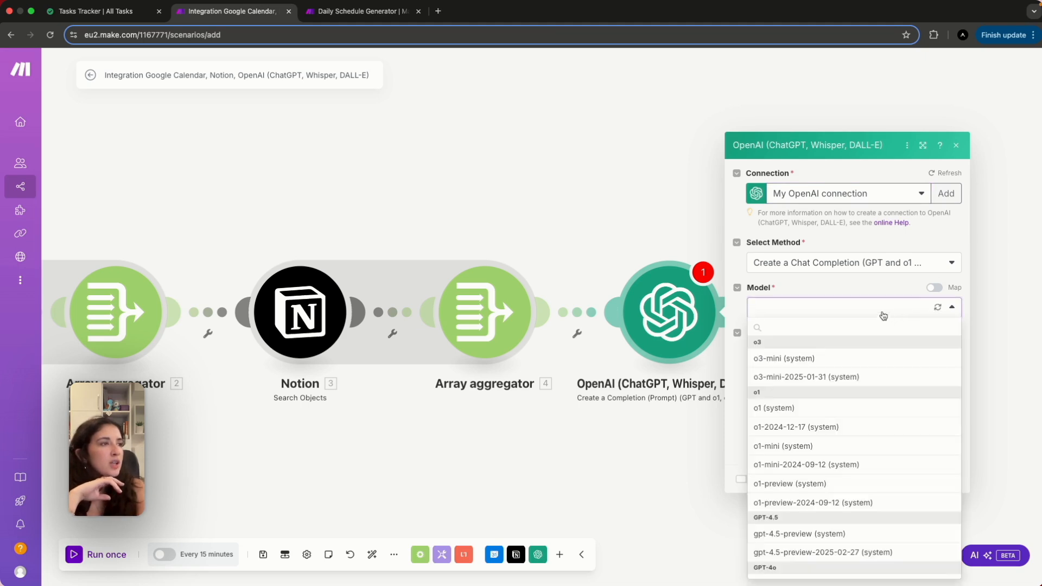
{"action": "scroll", "coordinate": [856, 442], "scroll_direction": "down", "scroll_amount": 10}
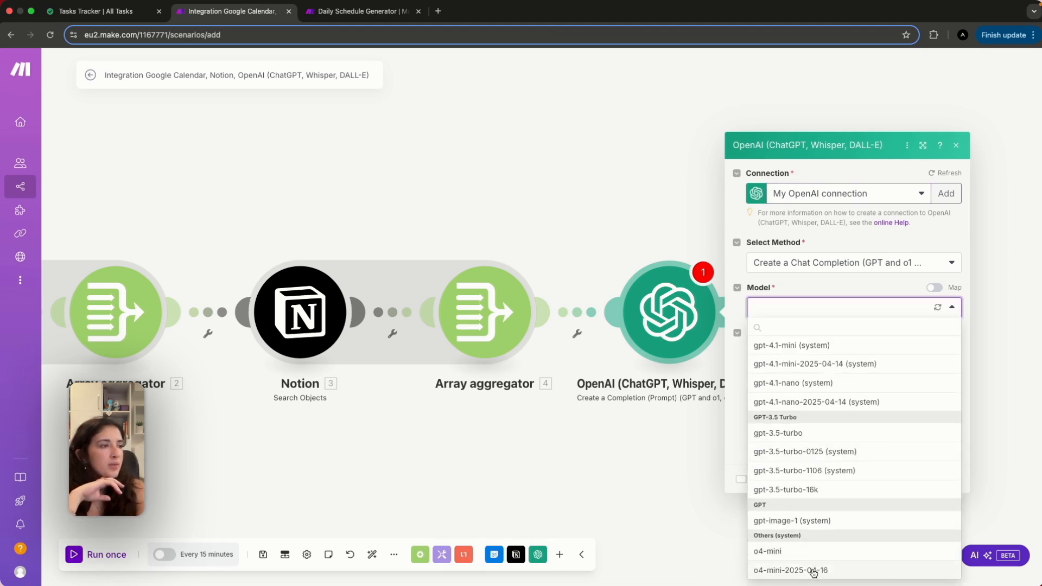
{"action": "left_click", "coordinate": [813, 570]}
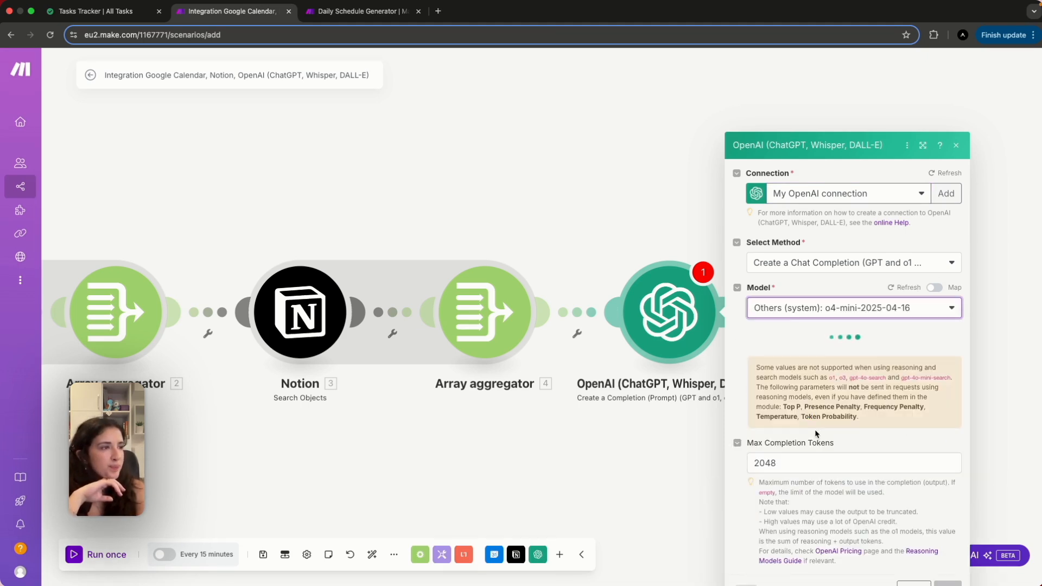
{"action": "left_click", "coordinate": [790, 408]}
{"action": "key", "text": "BackSpace"}
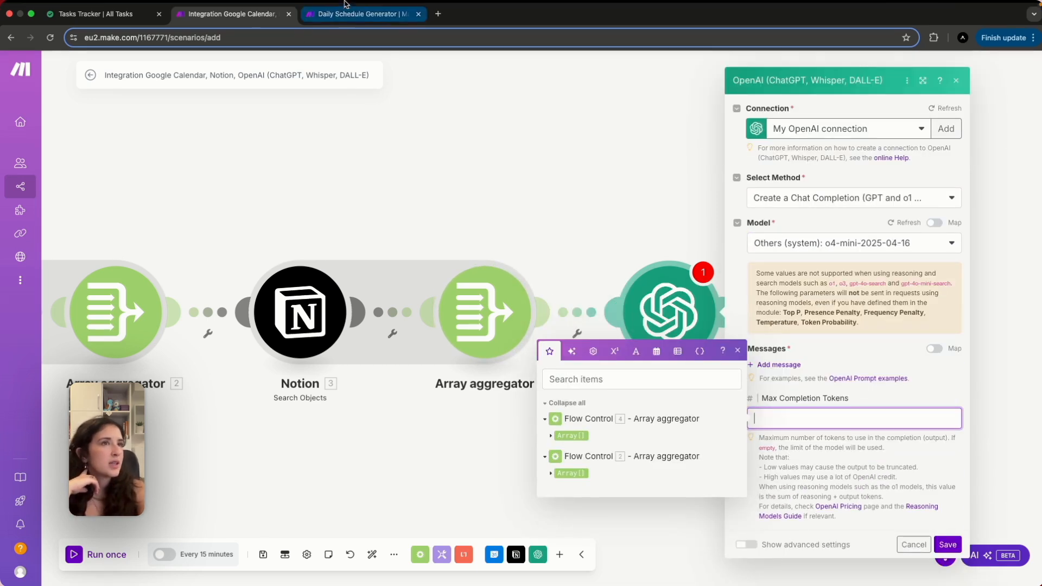
{"action": "left_click", "coordinate": [348, 10]}
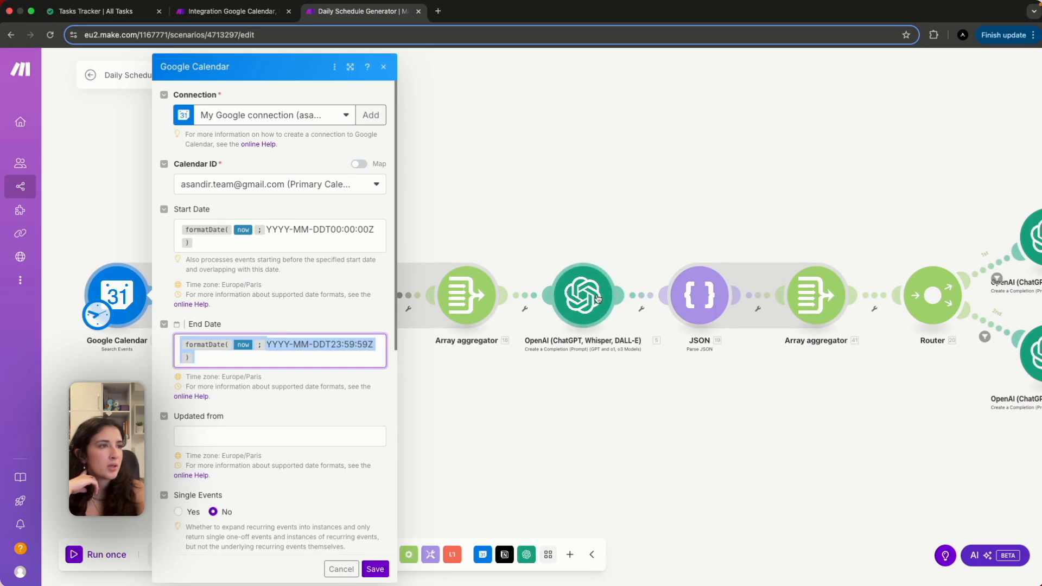
{"action": "left_click", "coordinate": [599, 298]}
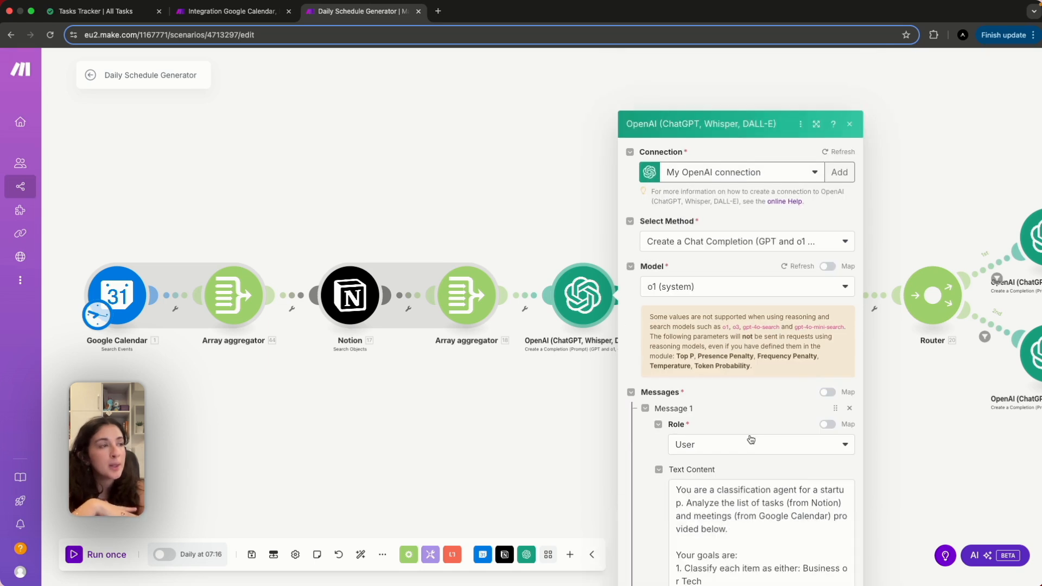
{"action": "left_click", "coordinate": [708, 465]}
{"action": "key", "text": "super+a"}
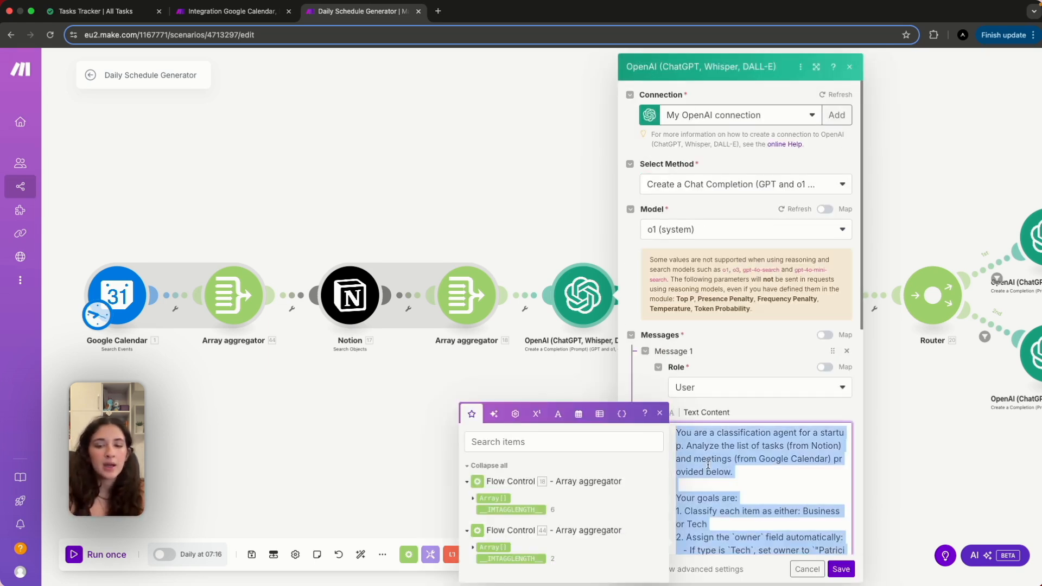
{"action": "left_click", "coordinate": [232, 11]}
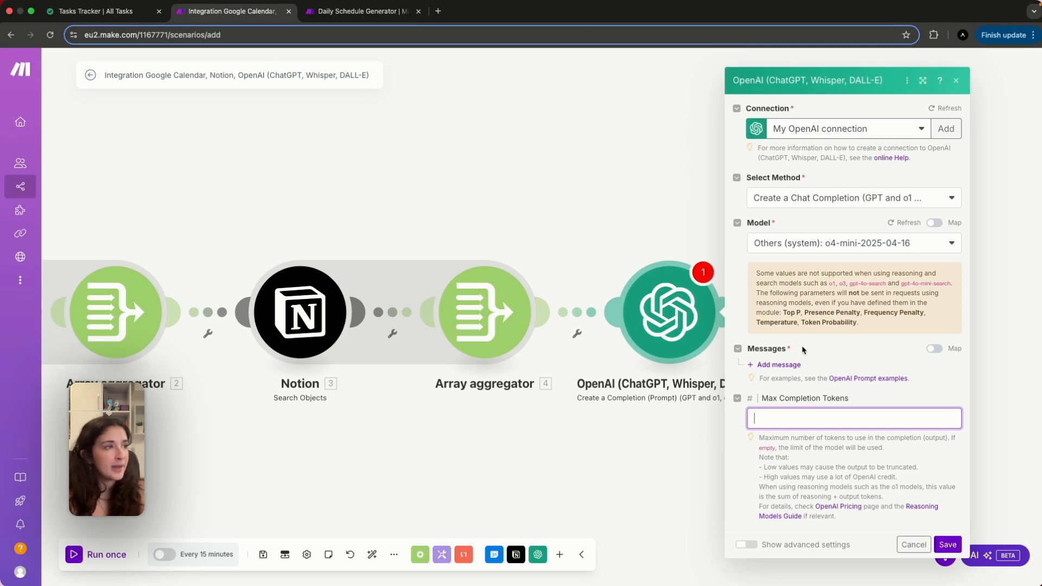
Add a User message whose Text Content is the pasted Business/Tech classification prompt.
{"action": "left_click", "coordinate": [790, 364]}
{"action": "left_click", "coordinate": [790, 391]}
{"action": "left_click", "coordinate": [806, 408]}
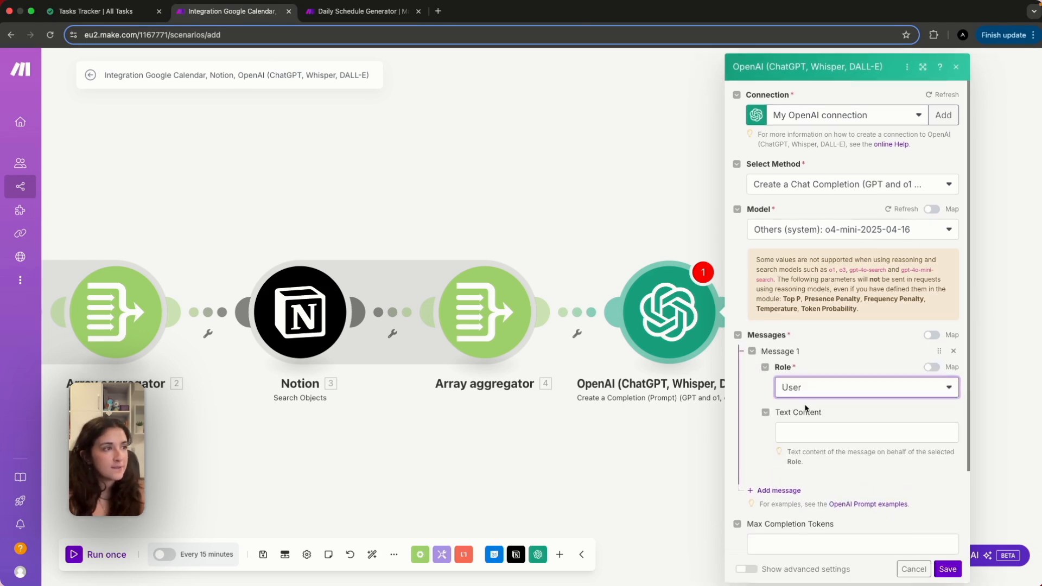
{"action": "left_click", "coordinate": [802, 428]}
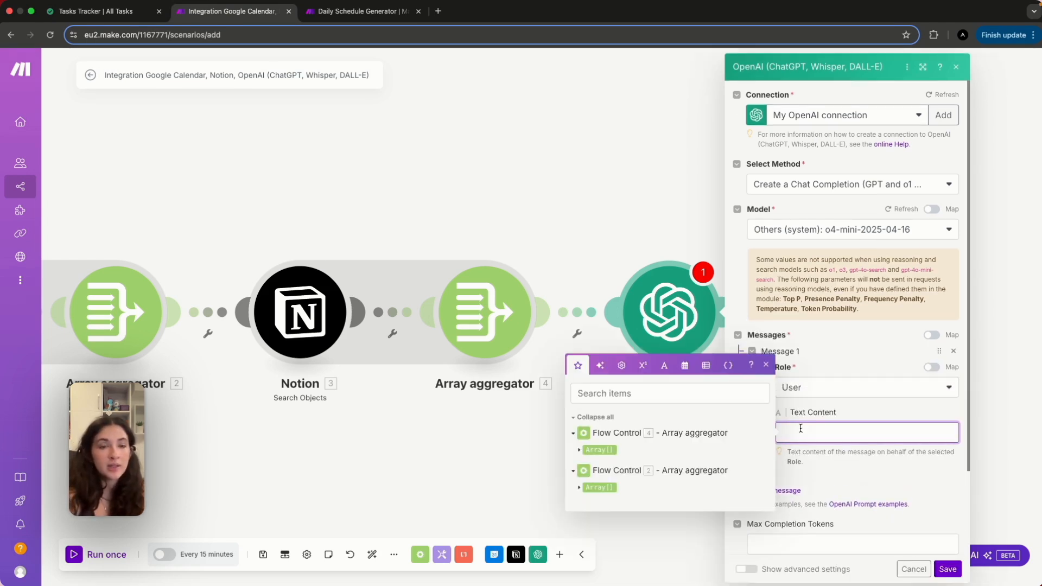
{"action": "key", "text": "super+v"}
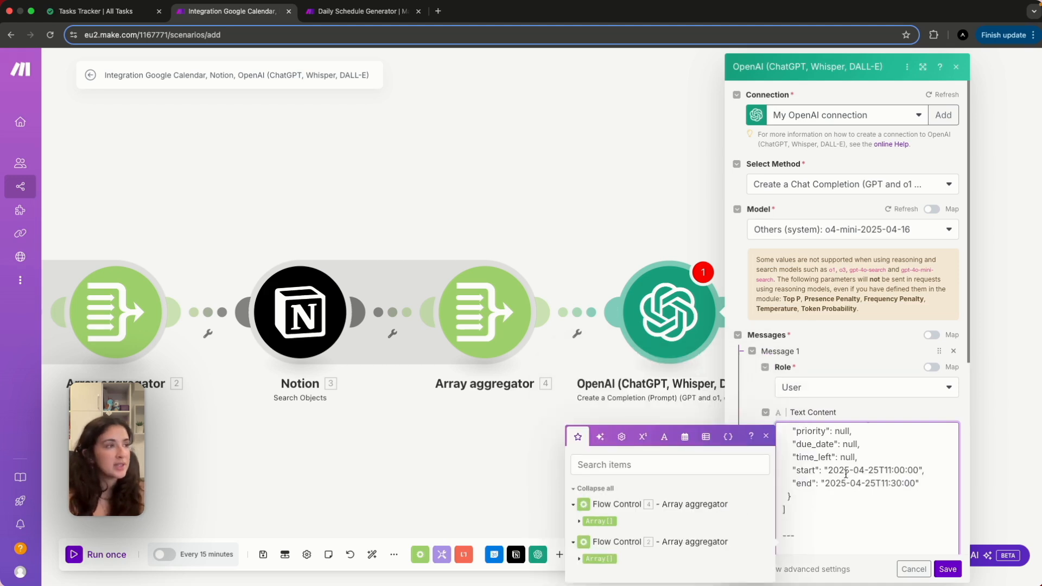
{"action": "scroll", "coordinate": [846, 474], "scroll_direction": "up", "scroll_amount": 15}
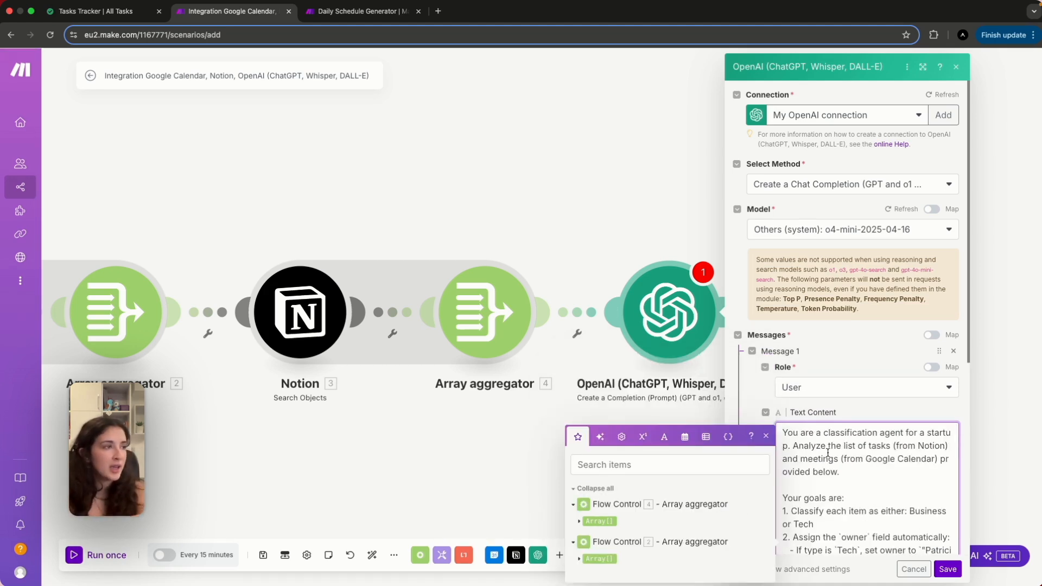
{"action": "left_click", "coordinate": [838, 418]}
{"action": "scroll", "coordinate": [838, 418], "scroll_direction": "down", "scroll_amount": 3}
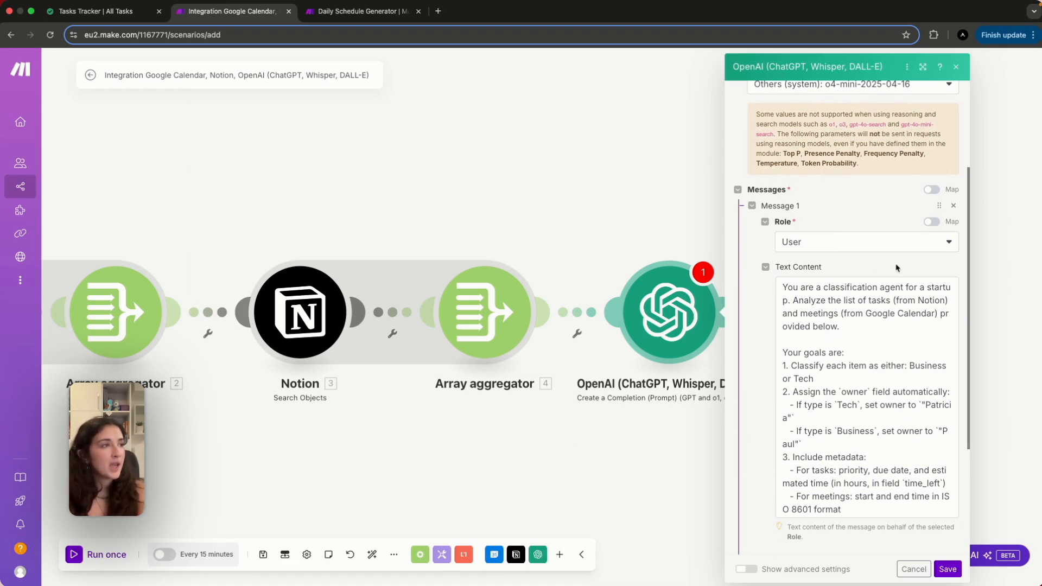
{"action": "left_click", "coordinate": [854, 341]}
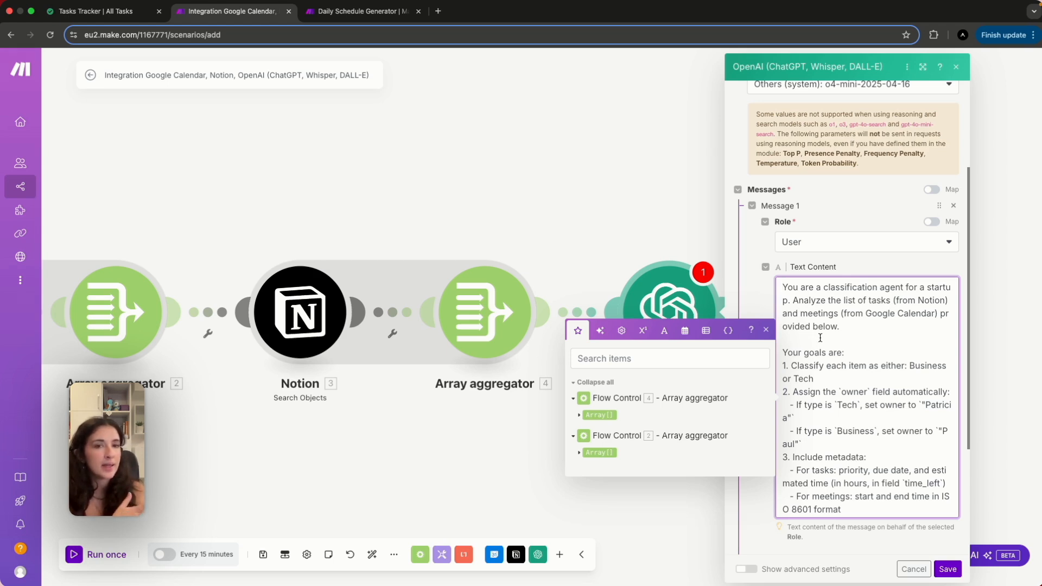
{"action": "scroll", "coordinate": [845, 367], "scroll_direction": "down", "scroll_amount": 2}
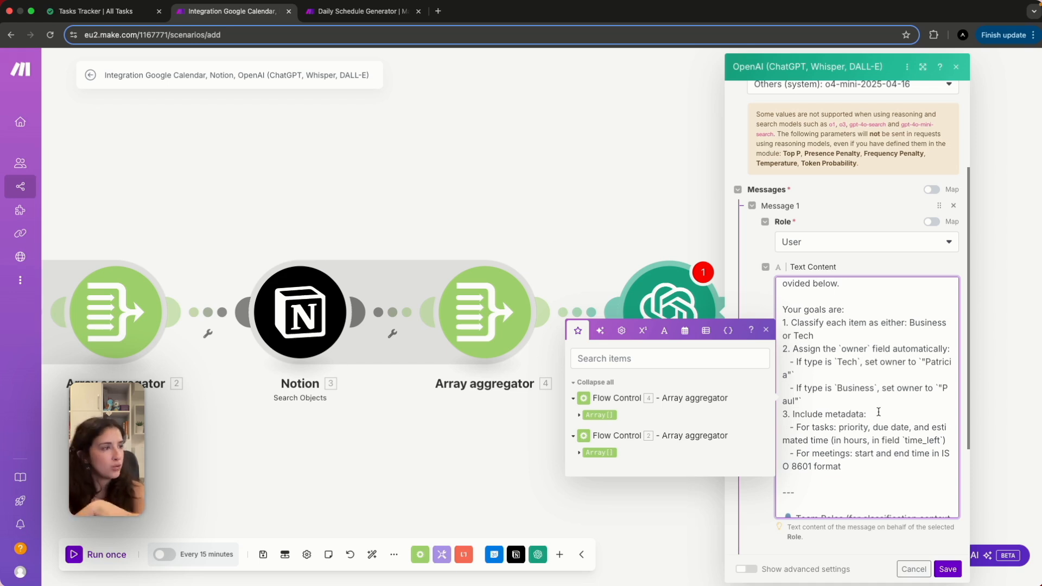
{"action": "scroll", "coordinate": [879, 414], "scroll_direction": "down", "scroll_amount": 1}
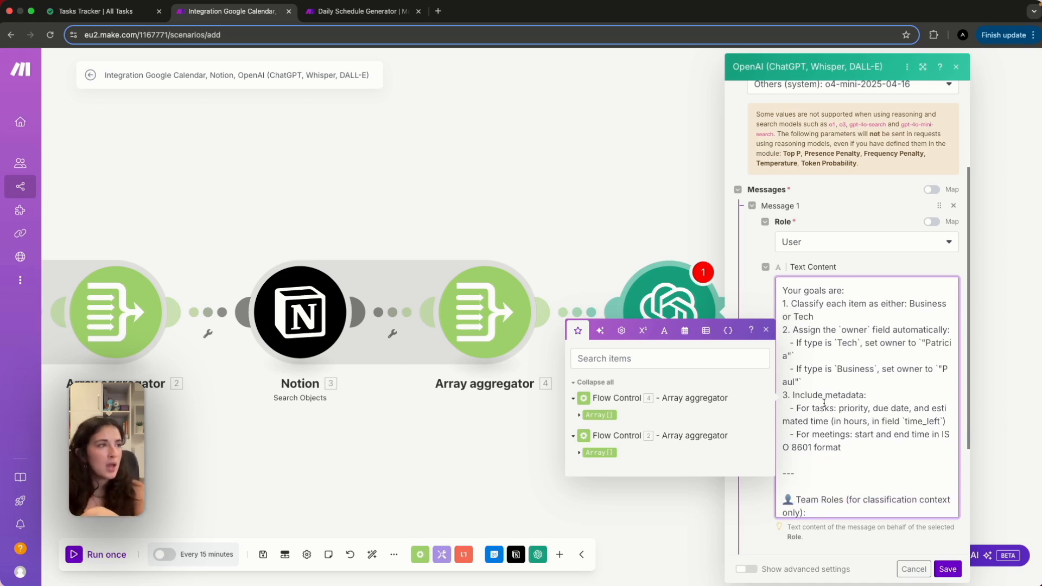
{"action": "scroll", "coordinate": [824, 404], "scroll_direction": "down", "scroll_amount": 4}
{"action": "scroll", "coordinate": [825, 403], "scroll_direction": "down", "scroll_amount": 1}
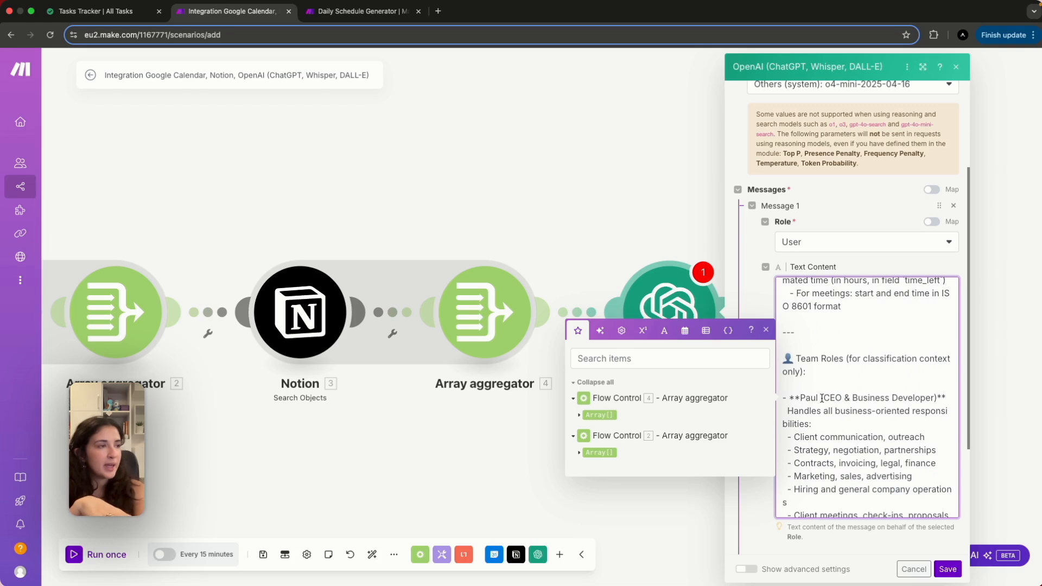
{"action": "scroll", "coordinate": [861, 450], "scroll_direction": "down", "scroll_amount": 3}
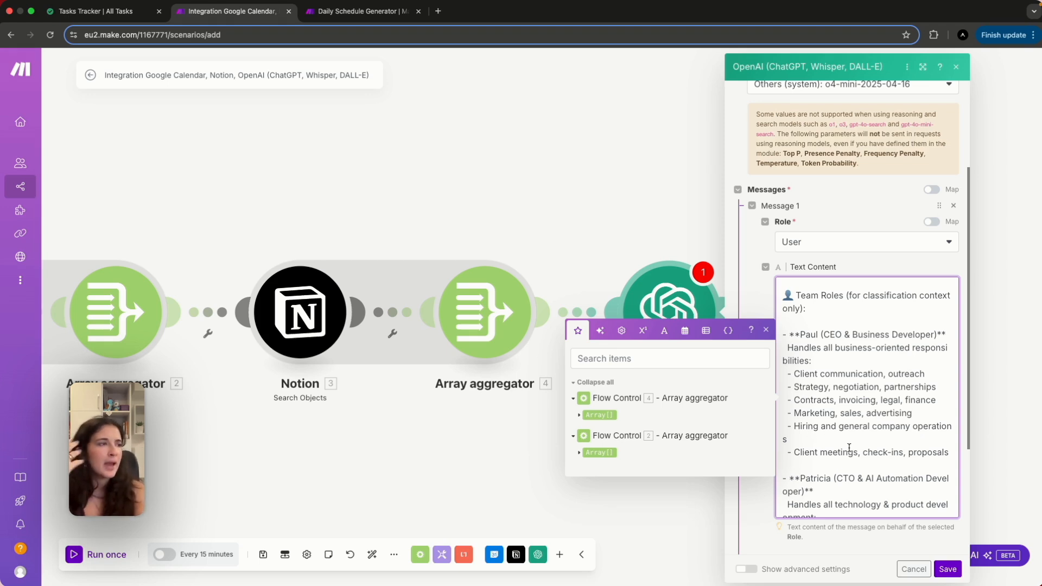
{"action": "scroll", "coordinate": [860, 462], "scroll_direction": "down", "scroll_amount": 4}
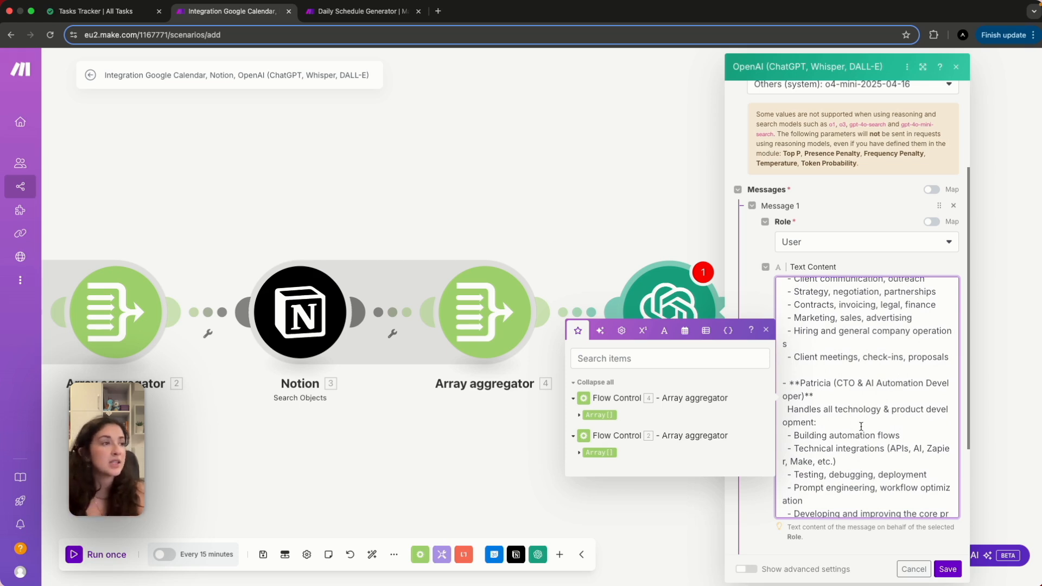
{"action": "scroll", "coordinate": [861, 428], "scroll_direction": "down", "scroll_amount": 1}
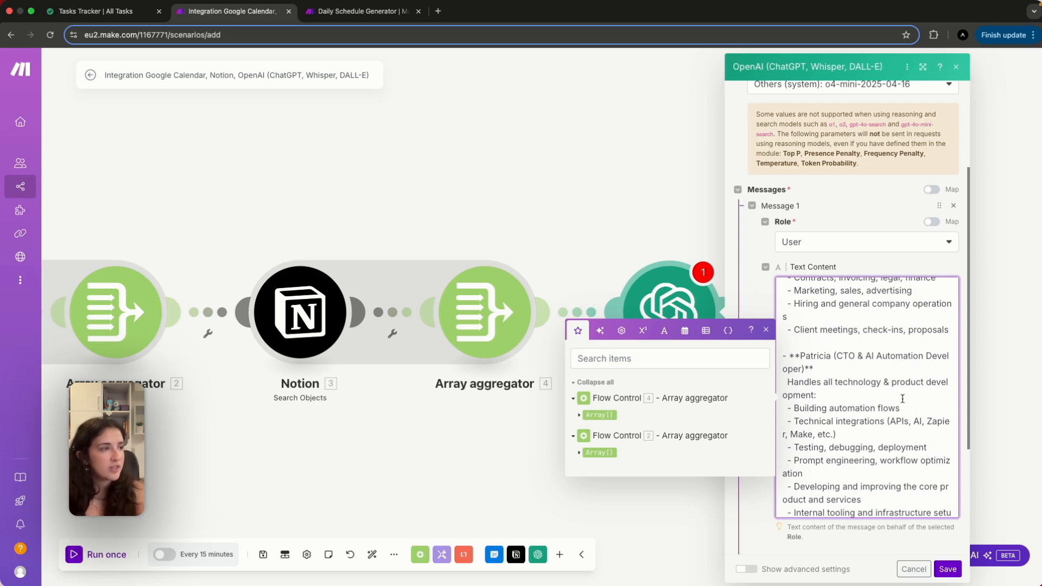
{"action": "scroll", "coordinate": [862, 474], "scroll_direction": "down", "scroll_amount": 3}
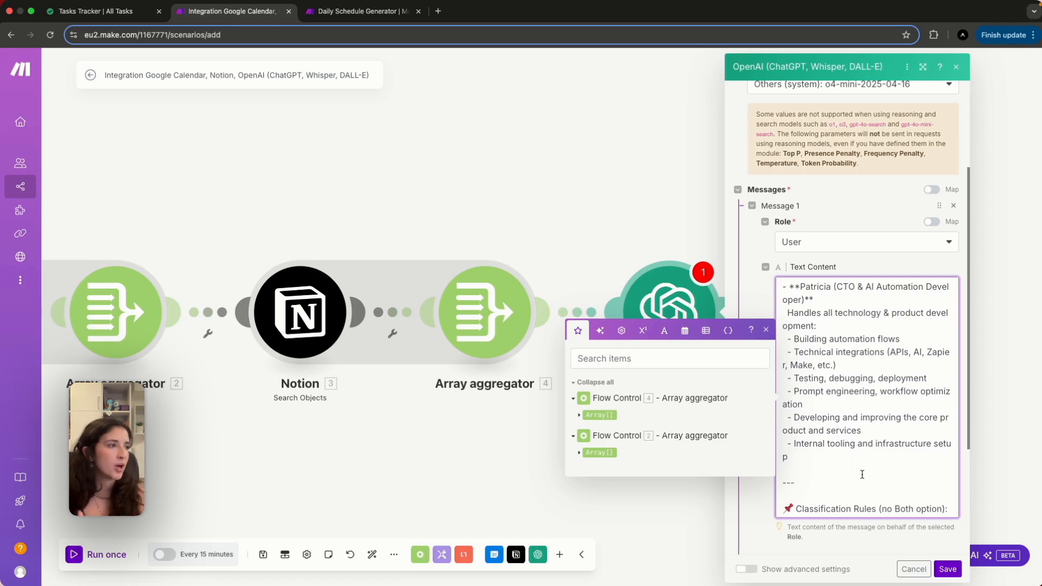
{"action": "scroll", "coordinate": [862, 475], "scroll_direction": "down", "scroll_amount": 5}
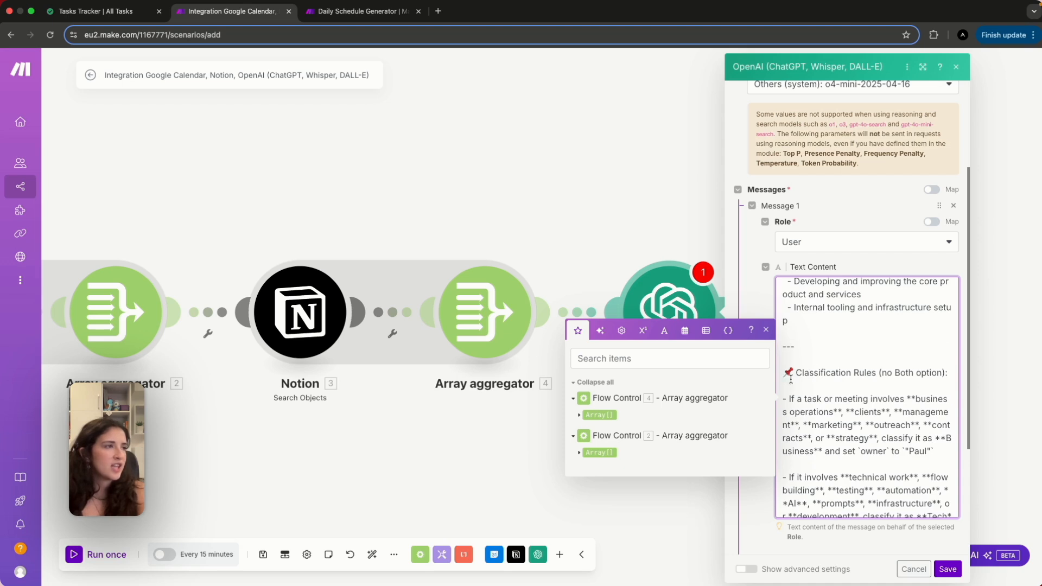
{"action": "scroll", "coordinate": [872, 424], "scroll_direction": "down", "scroll_amount": 8}
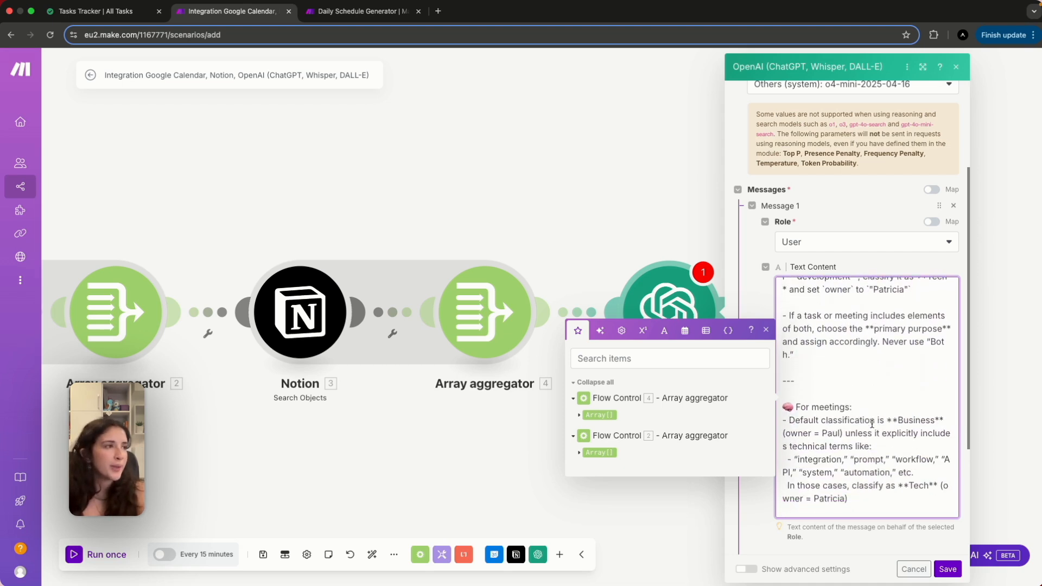
{"action": "scroll", "coordinate": [871, 434], "scroll_direction": "down", "scroll_amount": 3}
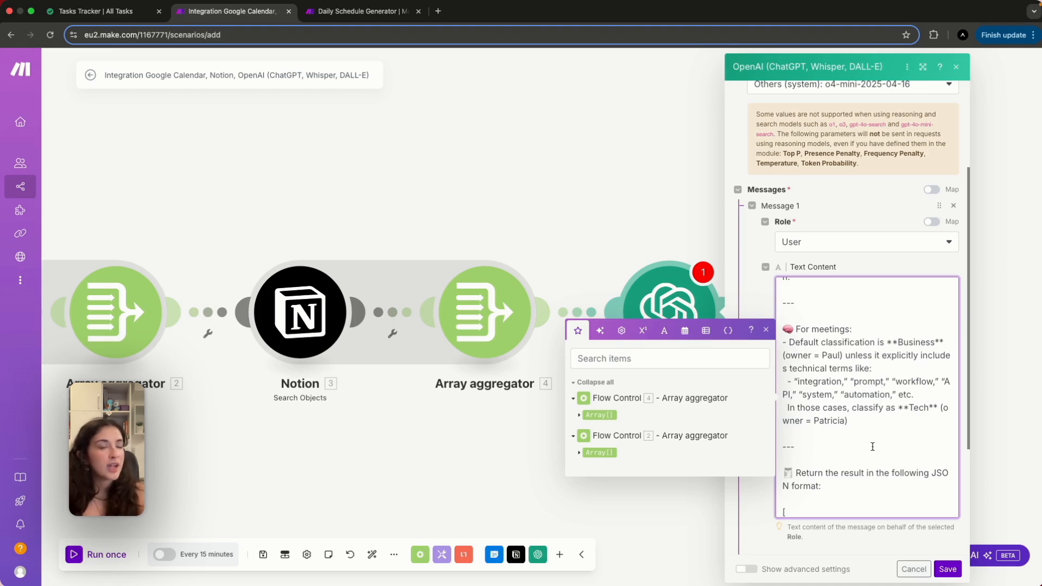
{"action": "scroll", "coordinate": [873, 446], "scroll_direction": "down", "scroll_amount": 1}
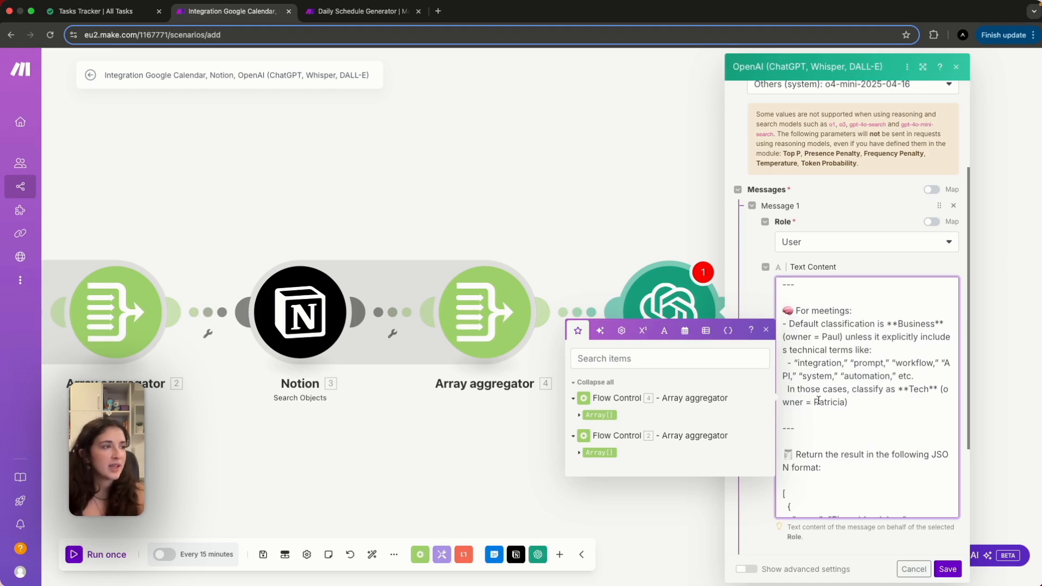
{"action": "scroll", "coordinate": [829, 401], "scroll_direction": "down", "scroll_amount": 3}
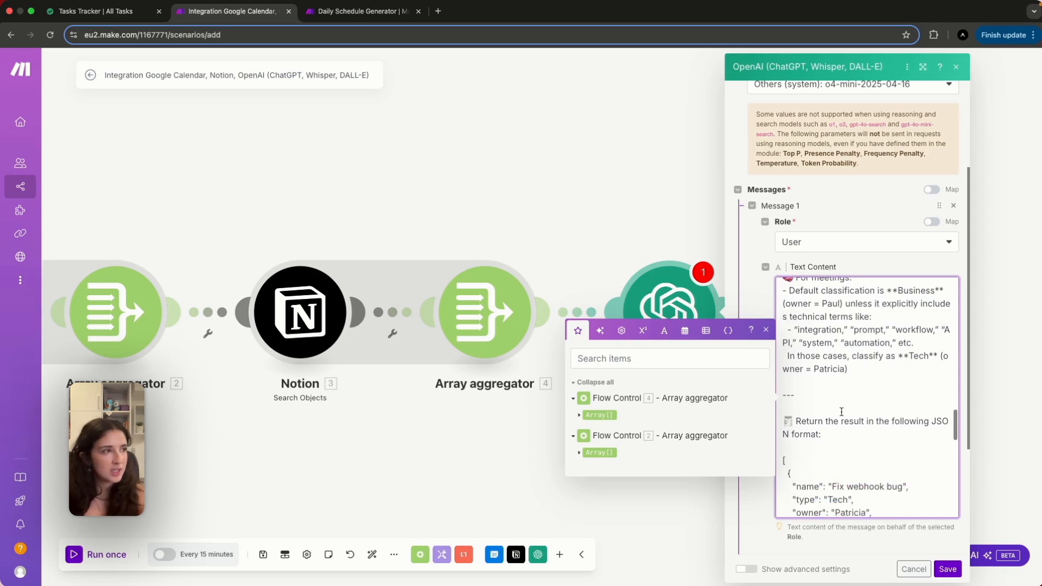
{"action": "scroll", "coordinate": [842, 434], "scroll_direction": "down", "scroll_amount": 3}
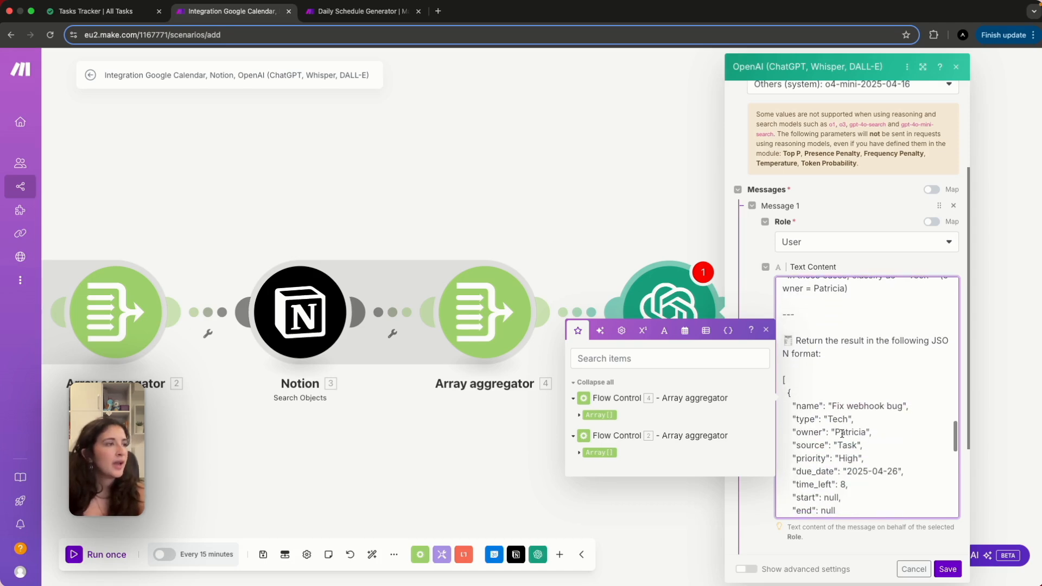
{"action": "scroll", "coordinate": [842, 434], "scroll_direction": "down", "scroll_amount": 2}
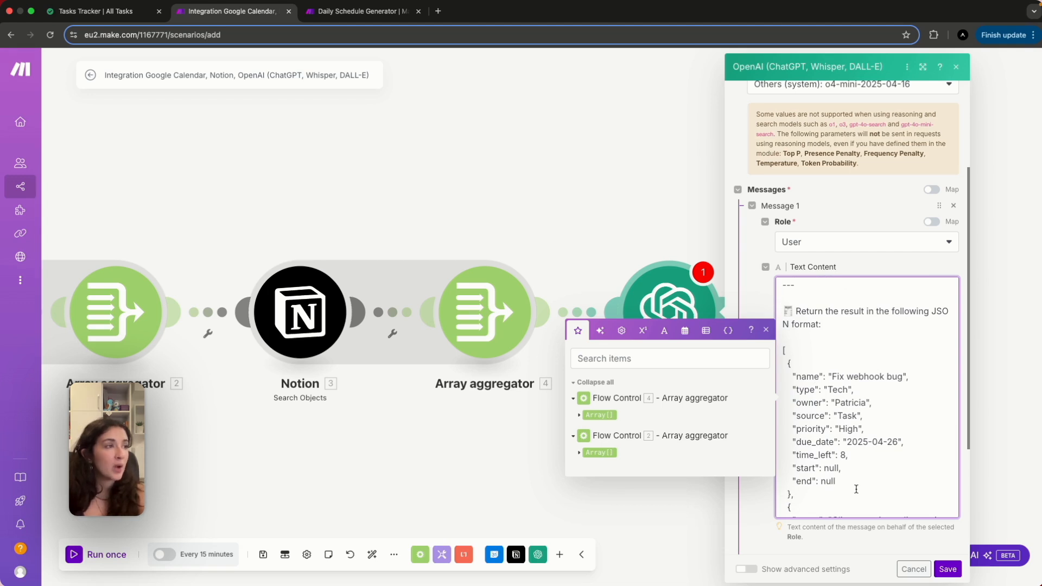
{"action": "scroll", "coordinate": [856, 489], "scroll_direction": "down", "scroll_amount": 1}
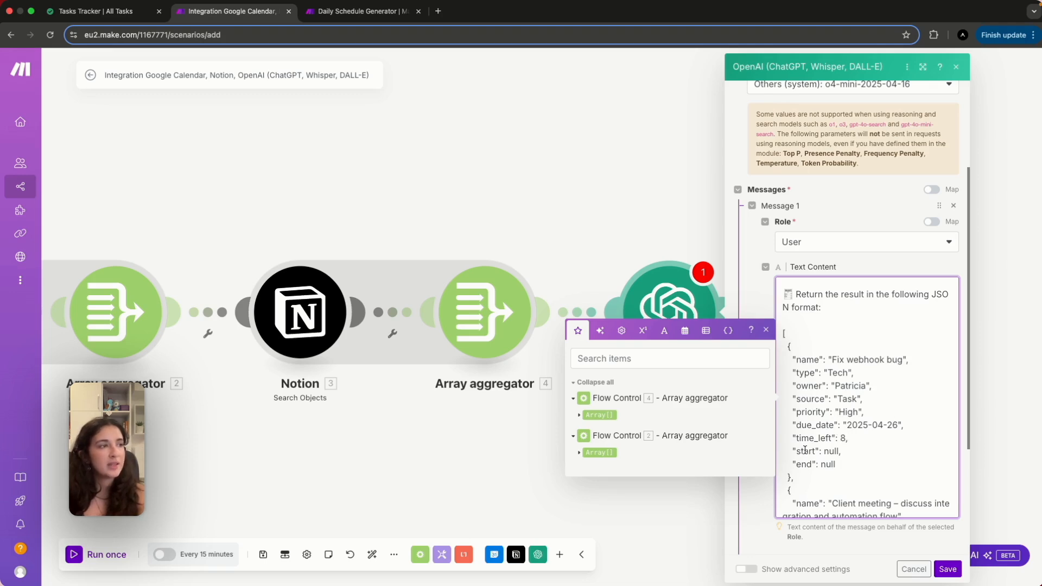
{"action": "scroll", "coordinate": [802, 465], "scroll_direction": "down", "scroll_amount": 5}
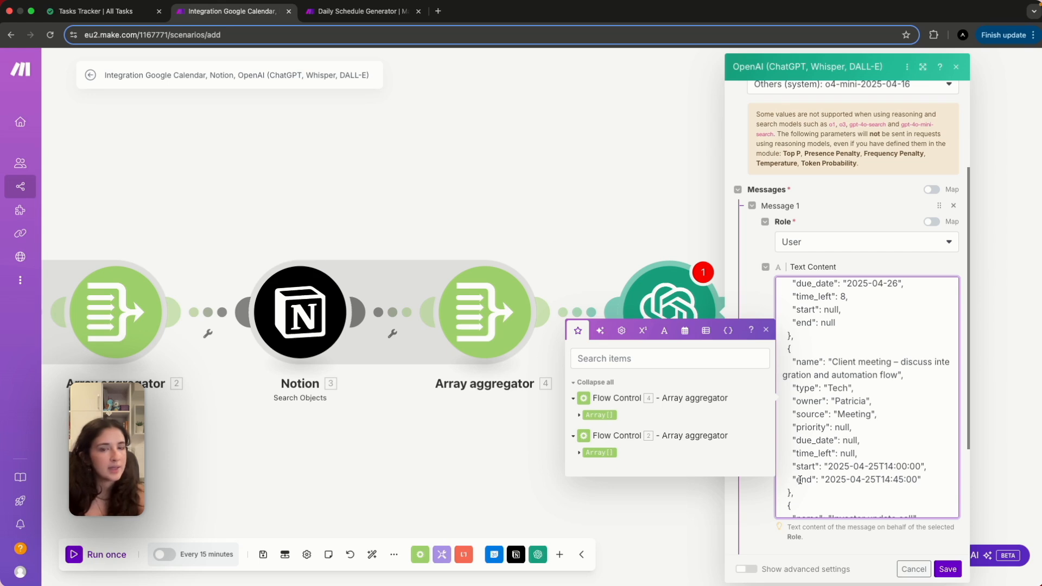
{"action": "scroll", "coordinate": [814, 489], "scroll_direction": "down", "scroll_amount": 3}
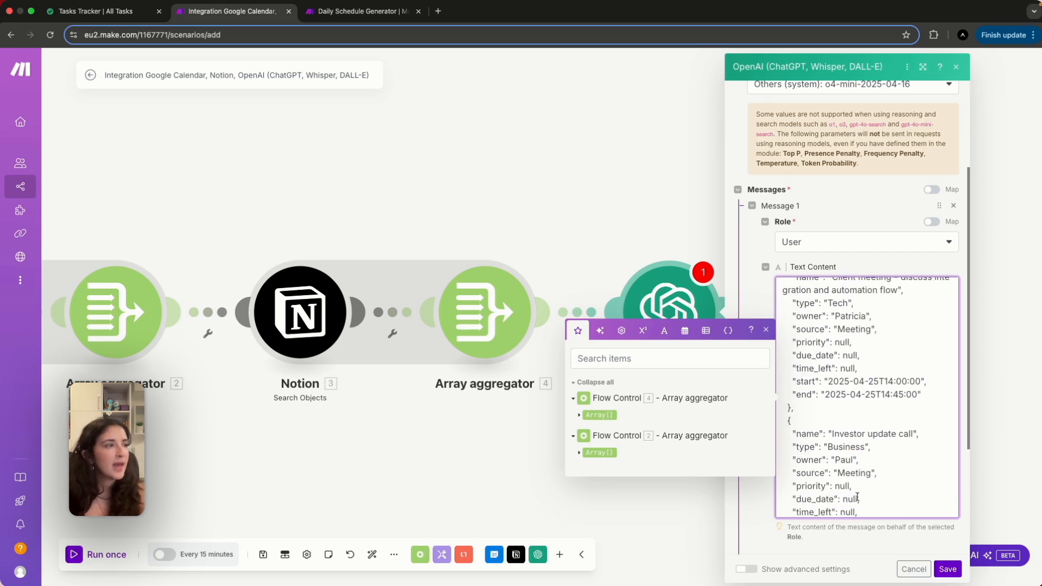
{"action": "scroll", "coordinate": [858, 498], "scroll_direction": "down", "scroll_amount": 8}
Replace the Tasks line's 18.array mapping with aggregator 4's Array.
{"action": "left_click", "coordinate": [827, 405]}
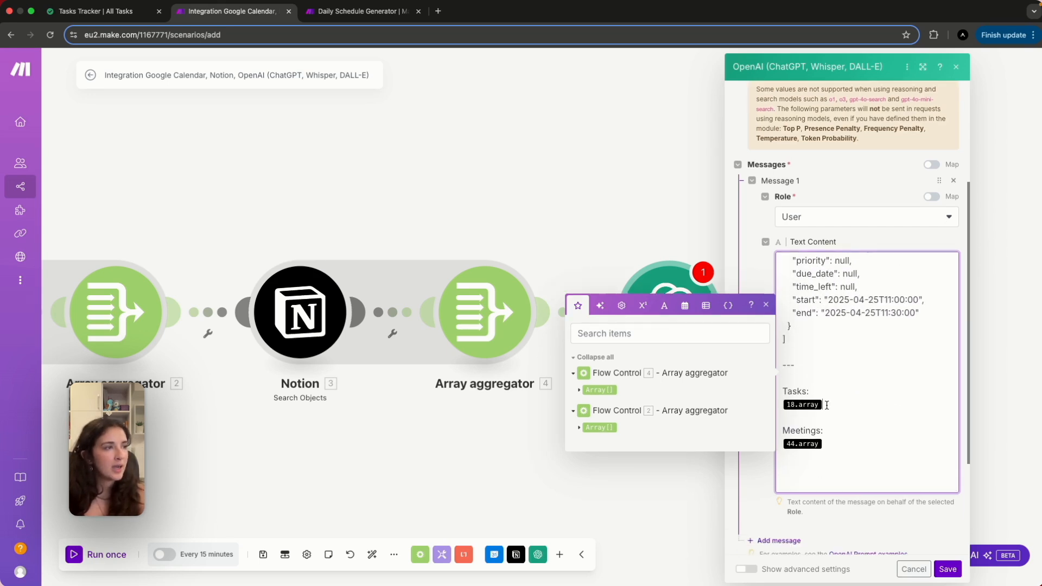
{"action": "key", "text": "BackSpace"}
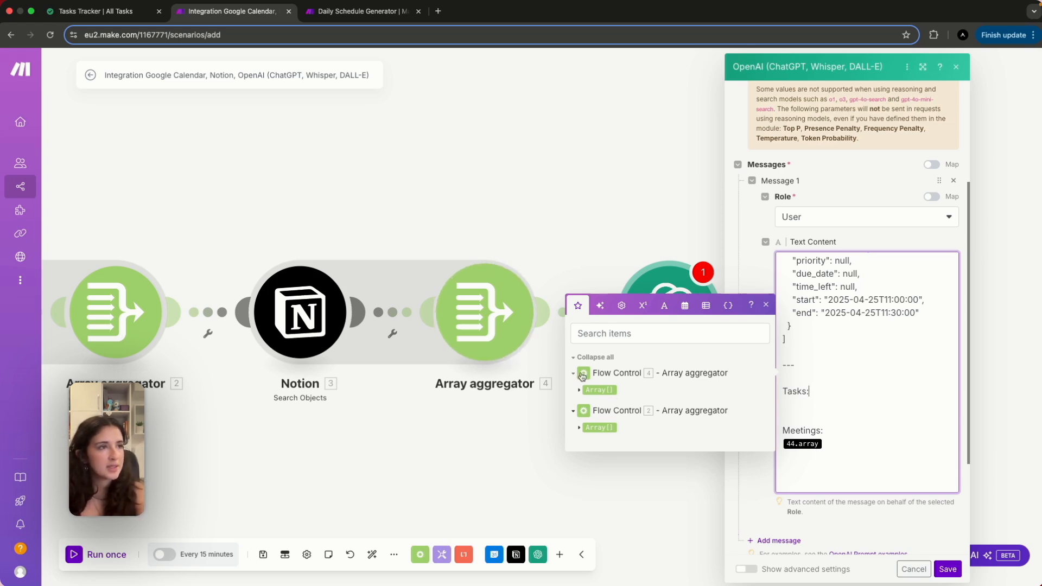
{"action": "left_click", "coordinate": [595, 390]}
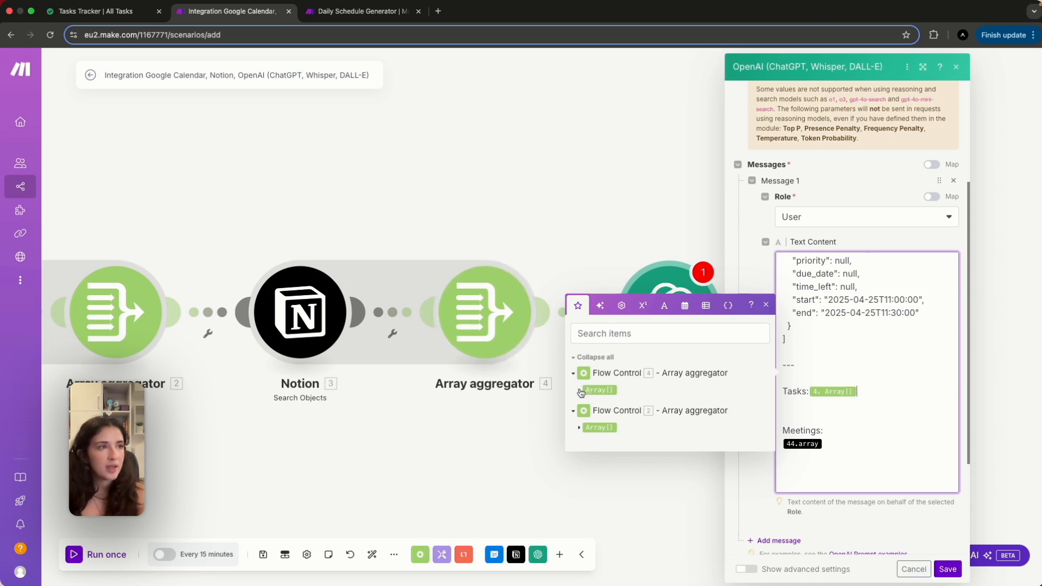
{"action": "left_click", "coordinate": [580, 391]}
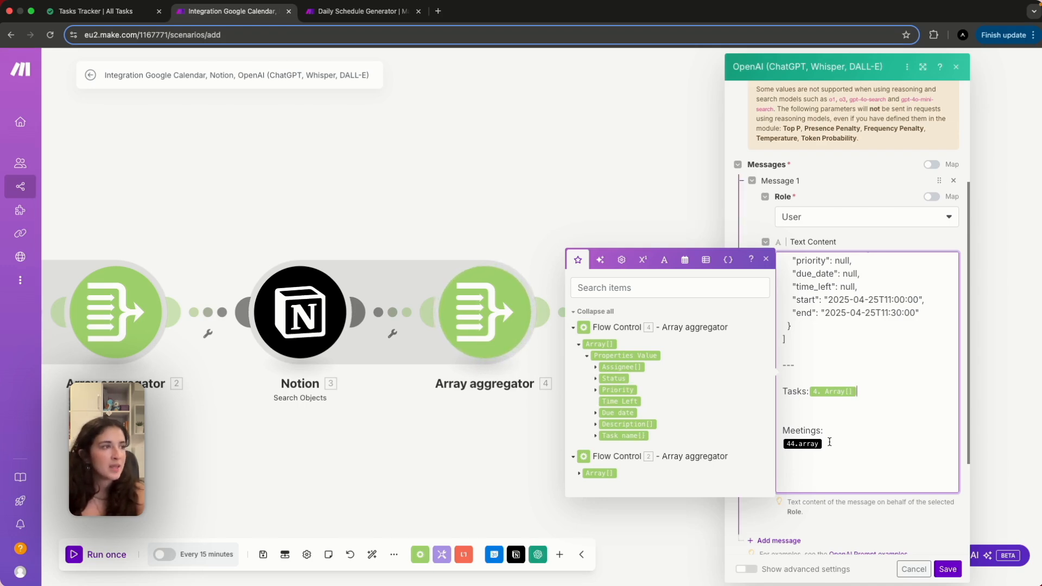
Replace the Meetings mapping with Flow Control 2's Array[].
{"action": "key", "text": "BackSpace"}
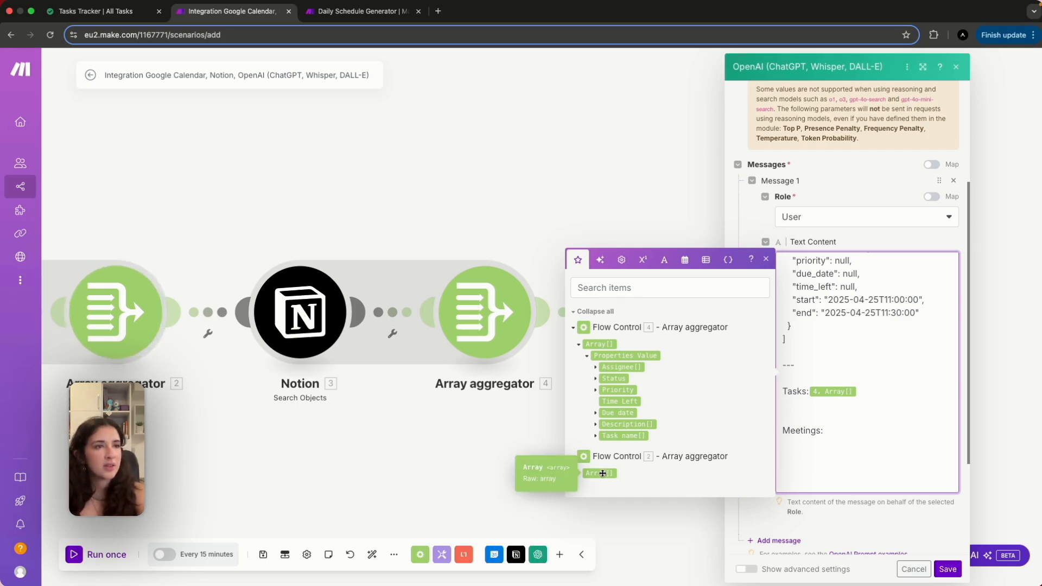
{"action": "left_click", "coordinate": [603, 473]}
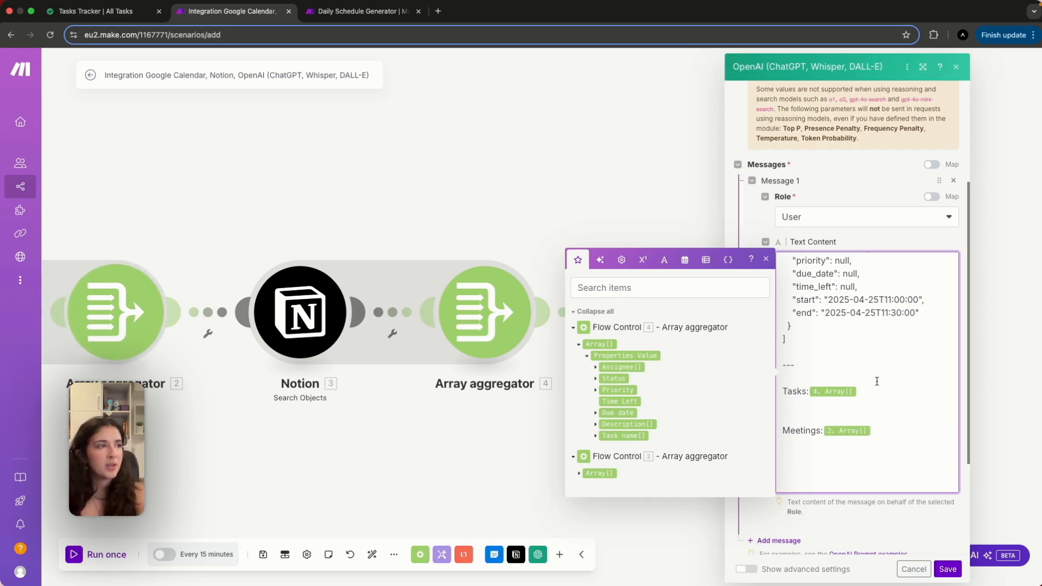
{"action": "left_click", "coordinate": [580, 474]}
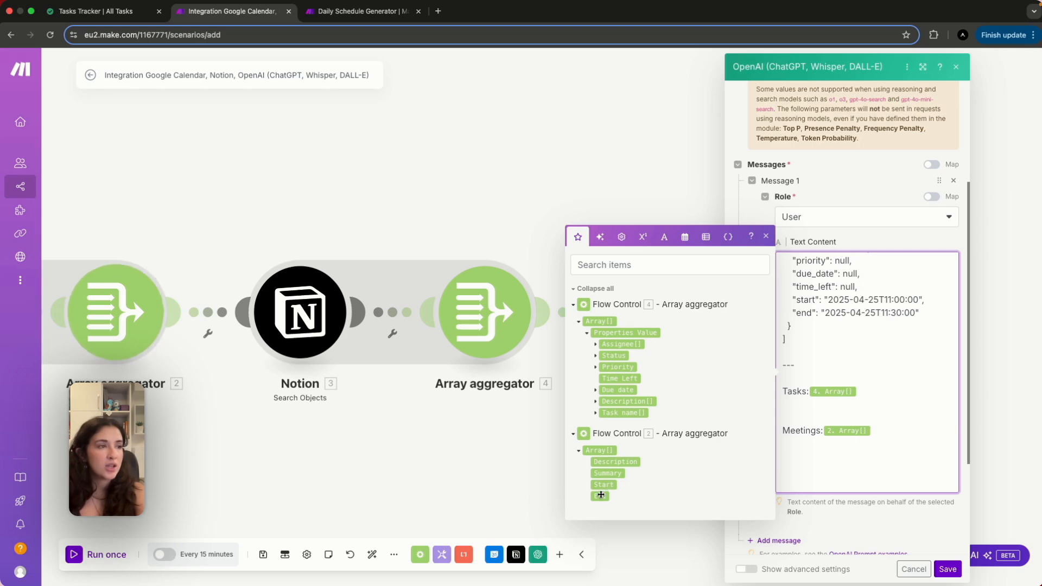
{"action": "left_click", "coordinate": [854, 453]}
{"action": "scroll", "coordinate": [871, 468], "scroll_direction": "down", "scroll_amount": 5}
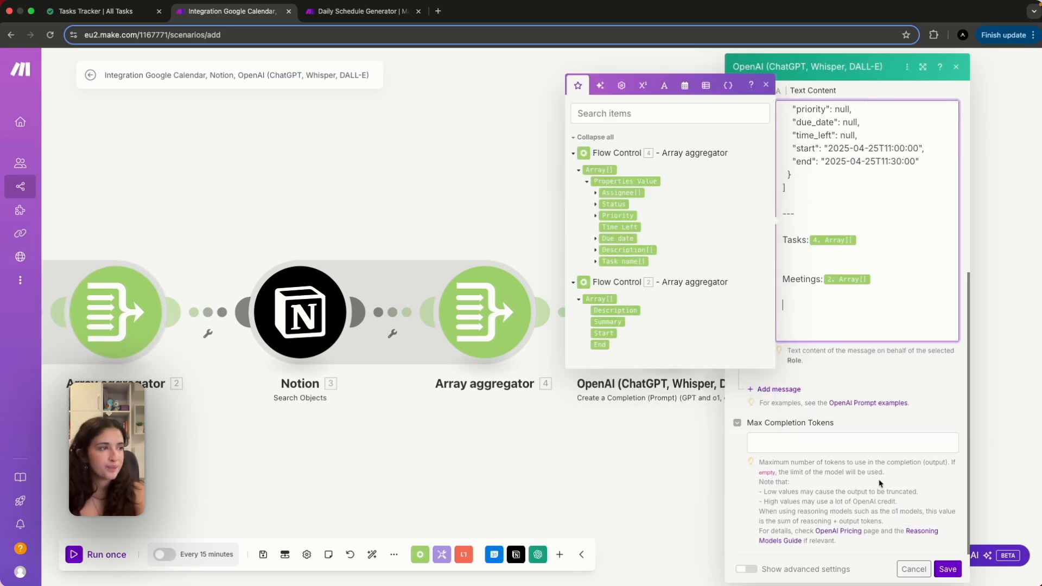
{"action": "scroll", "coordinate": [878, 479], "scroll_direction": "up", "scroll_amount": 10}
Save the OpenAI prompt, then reopen and resave the module to clear its warning.
{"action": "left_click", "coordinate": [947, 570]}
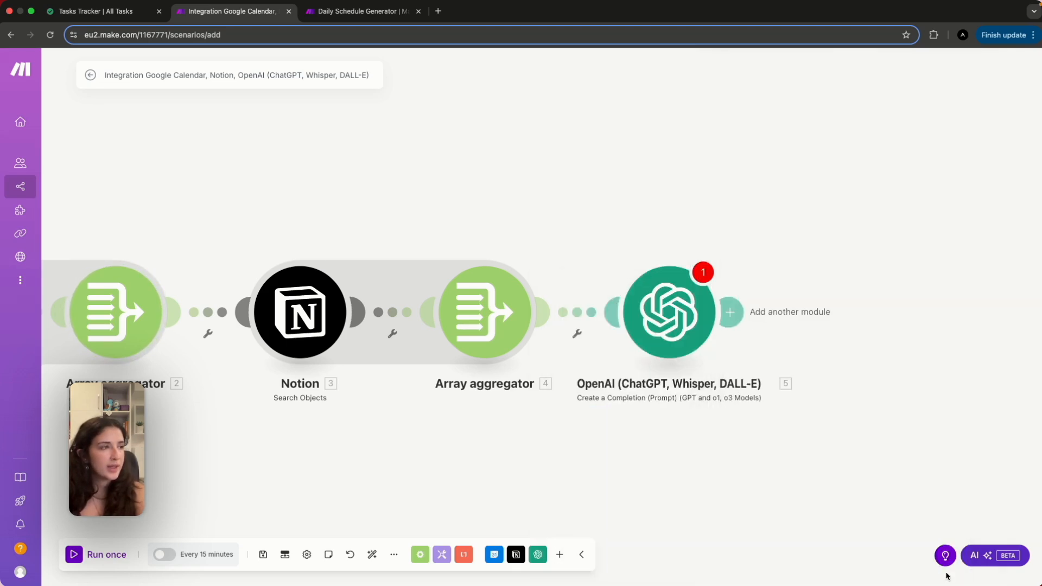
{"action": "left_click", "coordinate": [681, 355]}
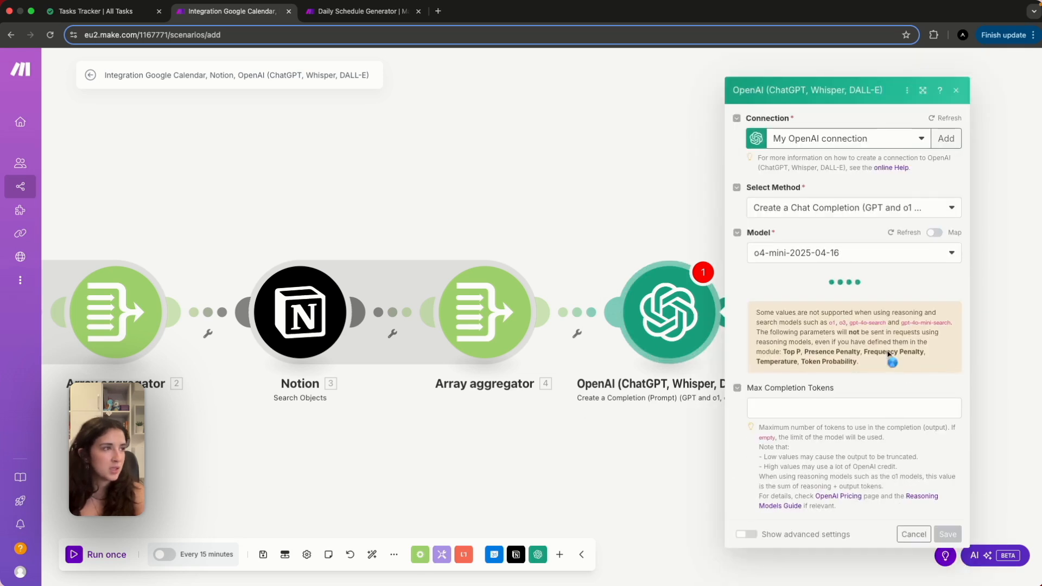
{"action": "scroll", "coordinate": [918, 433], "scroll_direction": "down", "scroll_amount": 5}
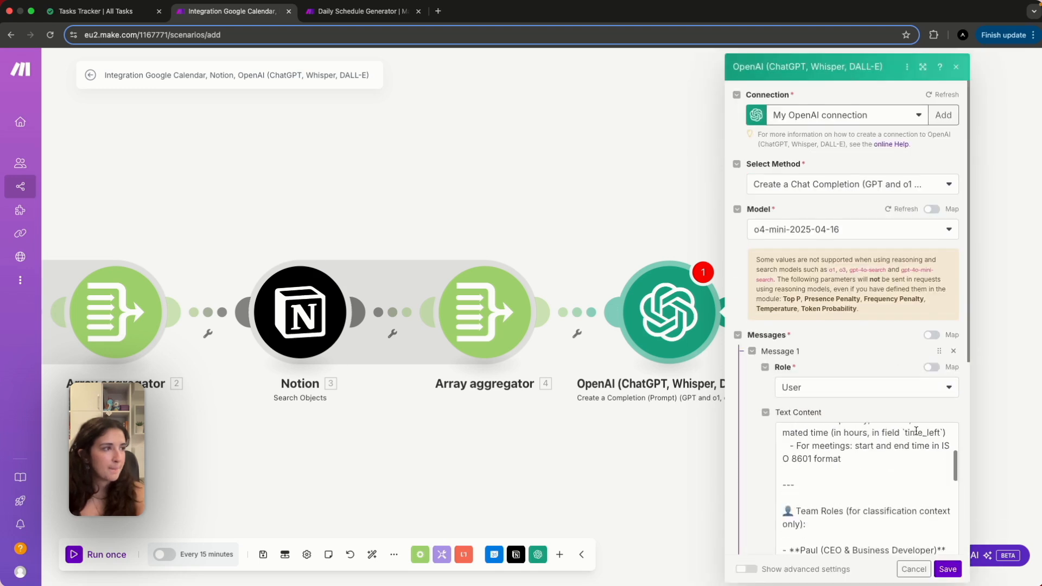
{"action": "left_click", "coordinate": [949, 570]}
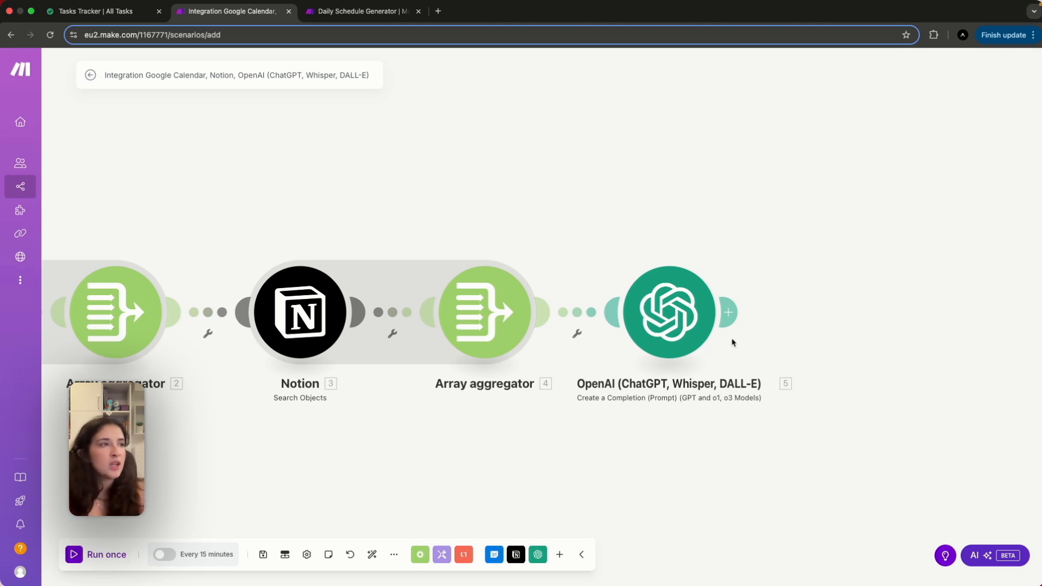
Add a Parse JSON module after OpenAI, mapping Choices[] Message.Content into its JSON string.
{"action": "left_click", "coordinate": [729, 313]}
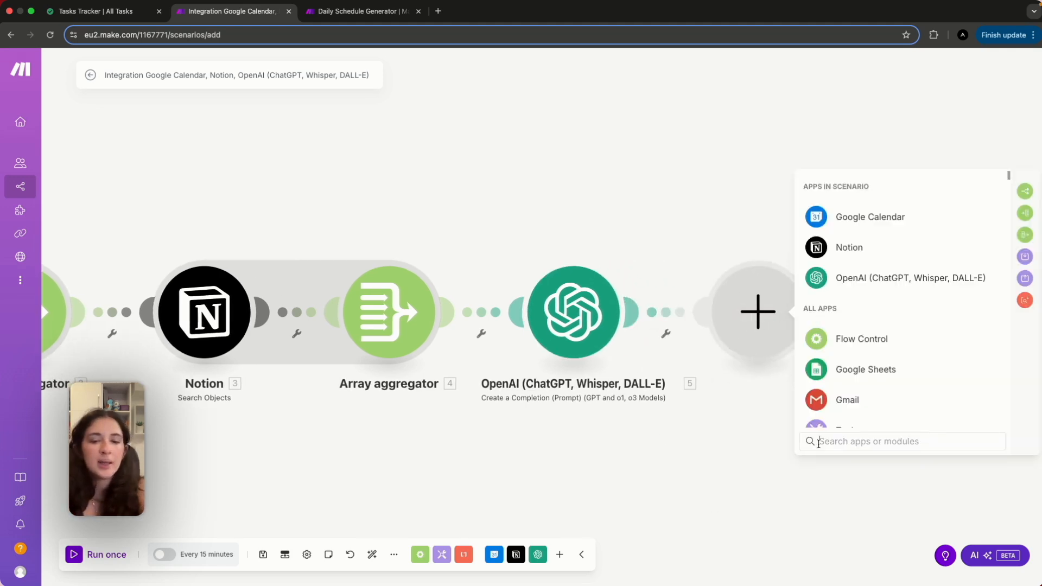
{"action": "left_click", "coordinate": [819, 443]}
{"action": "type", "text": "parse js"}
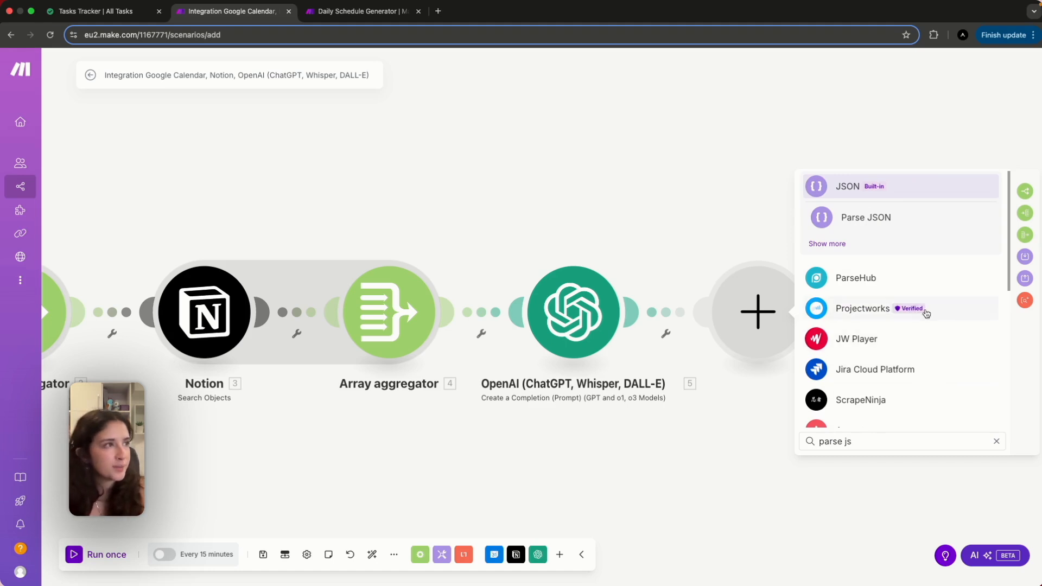
{"action": "left_click", "coordinate": [867, 218]}
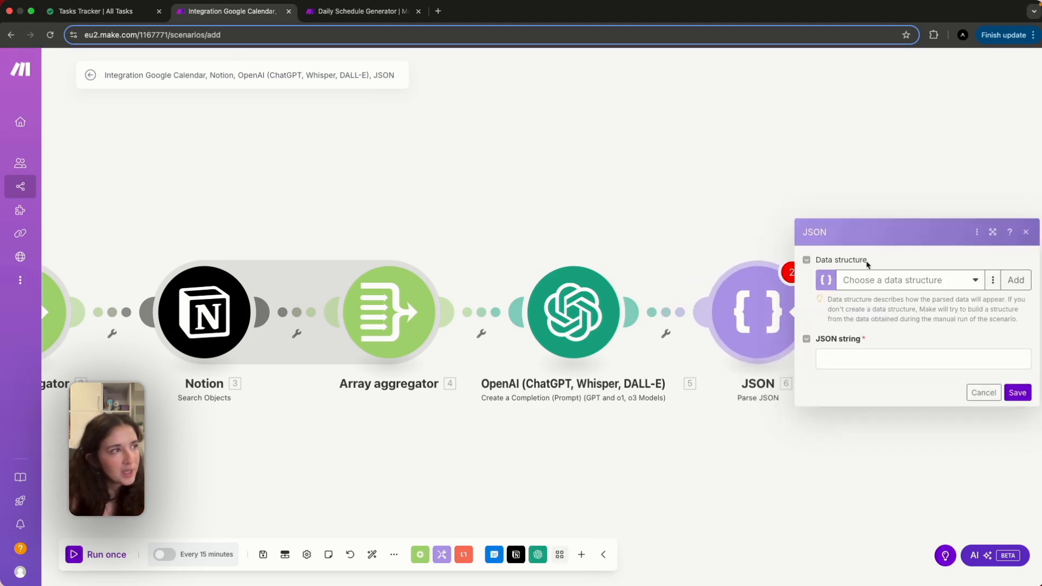
{"action": "left_click", "coordinate": [844, 364]}
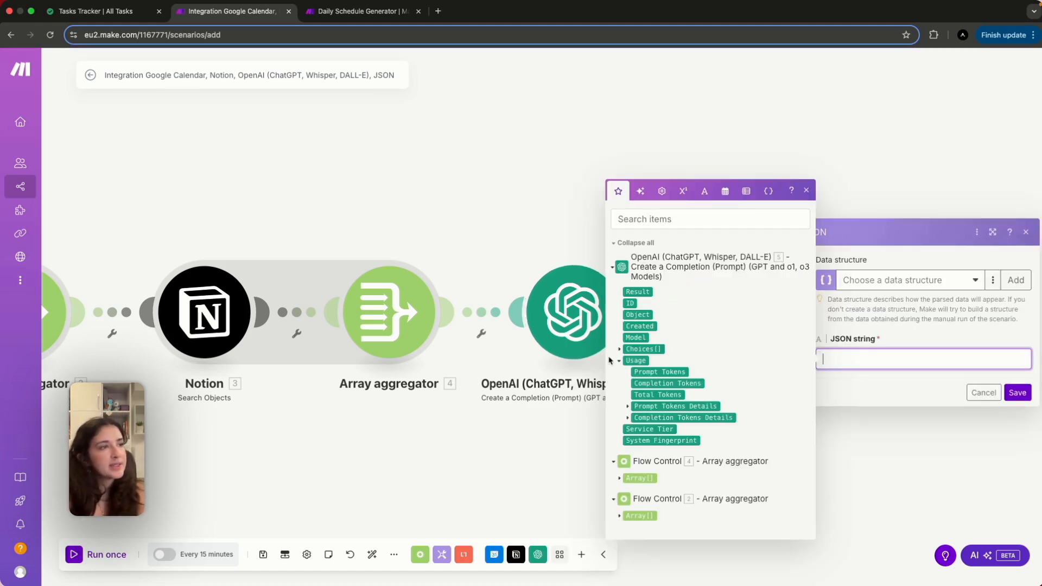
{"action": "left_click", "coordinate": [620, 349]}
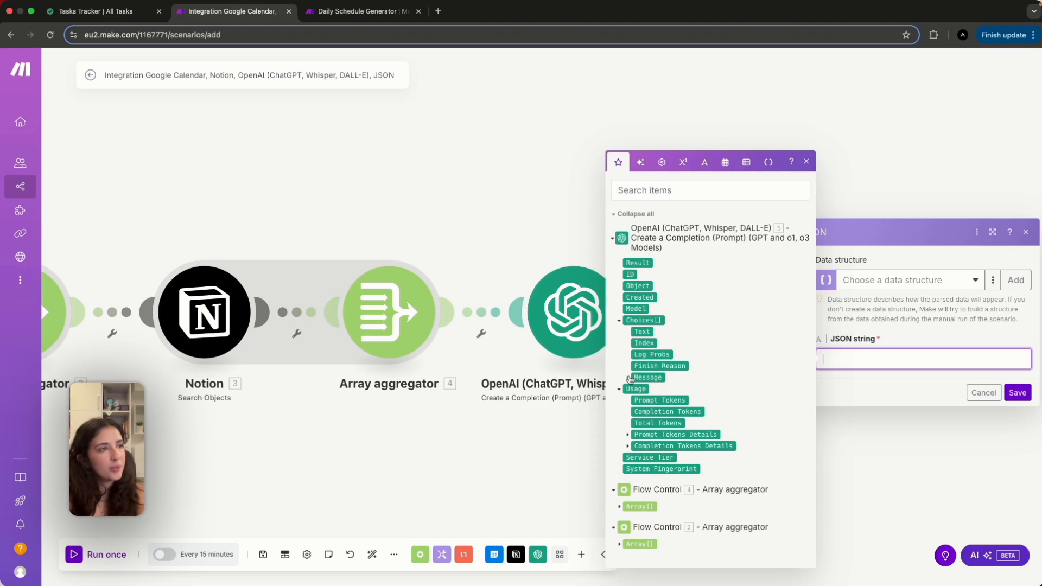
{"action": "left_click", "coordinate": [628, 378]}
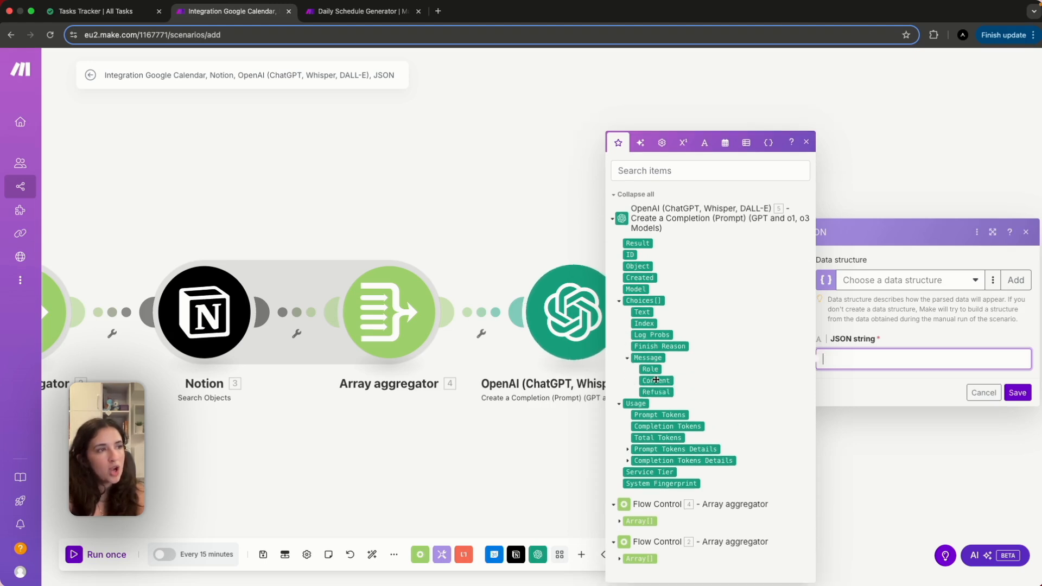
{"action": "left_click", "coordinate": [656, 380]}
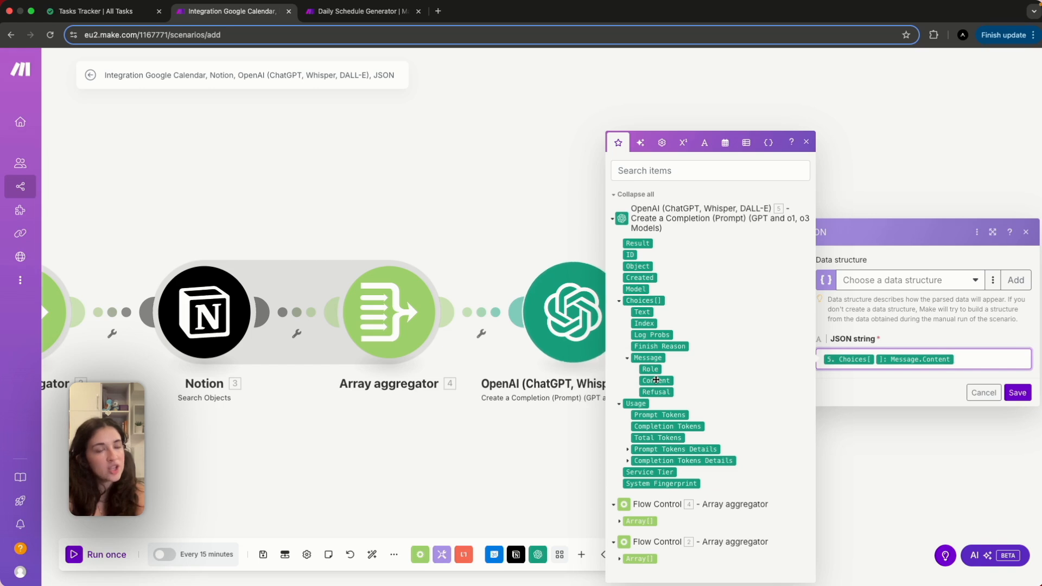
{"action": "left_click", "coordinate": [955, 293]}
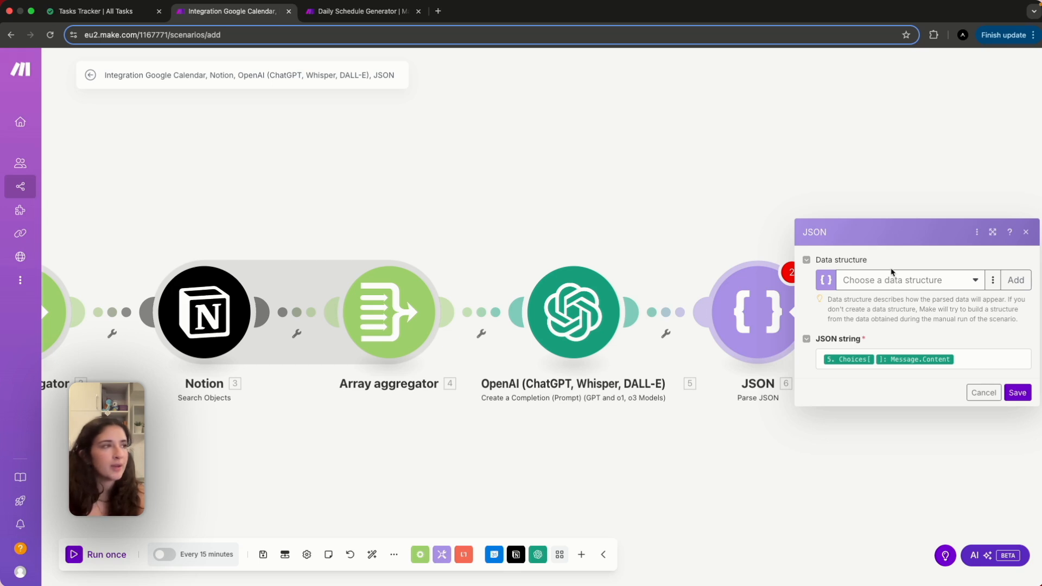
Copy the example task JSON from the OpenAI prompt, without the trailing comma, and save the OpenAI settings.
{"action": "left_click", "coordinate": [579, 341]}
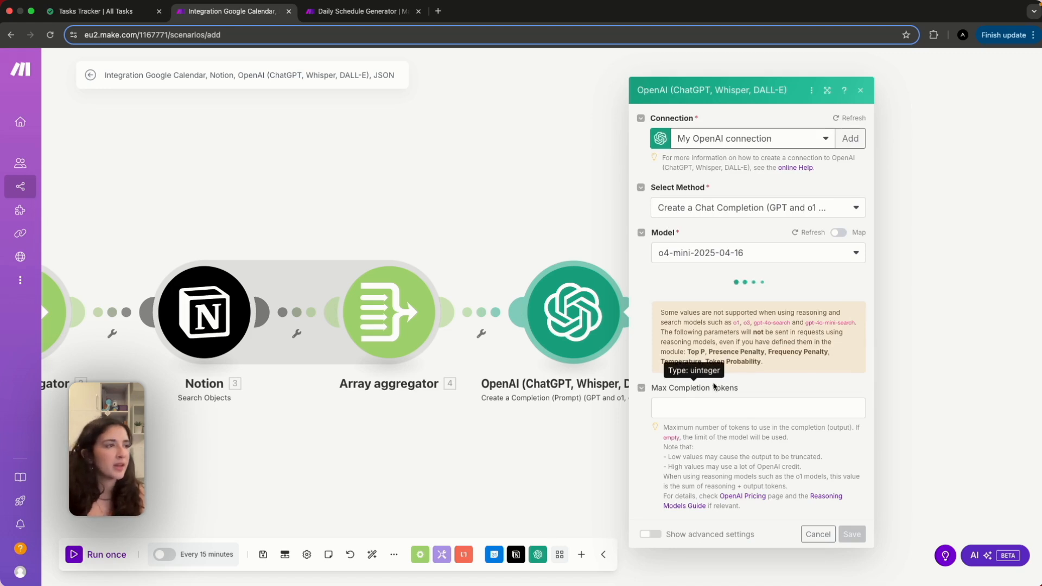
{"action": "scroll", "coordinate": [730, 435], "scroll_direction": "down", "scroll_amount": 5}
{"action": "scroll", "coordinate": [730, 436], "scroll_direction": "down", "scroll_amount": 10}
{"action": "scroll", "coordinate": [737, 470], "scroll_direction": "down", "scroll_amount": 8}
{"action": "scroll", "coordinate": [693, 439], "scroll_direction": "down", "scroll_amount": 2}
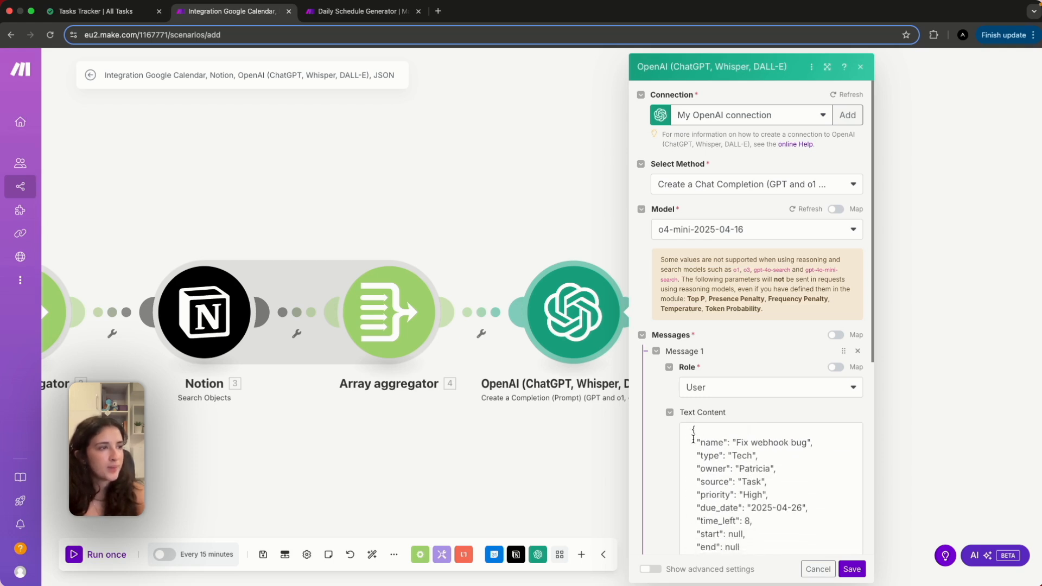
{"action": "left_click_drag", "start_coordinate": [692, 433], "coordinate": [730, 559]}
{"action": "left_click_drag", "start_coordinate": [707, 519], "coordinate": [696, 514]}
{"action": "left_click", "coordinate": [808, 539]}
{"action": "left_click", "coordinate": [853, 569]}
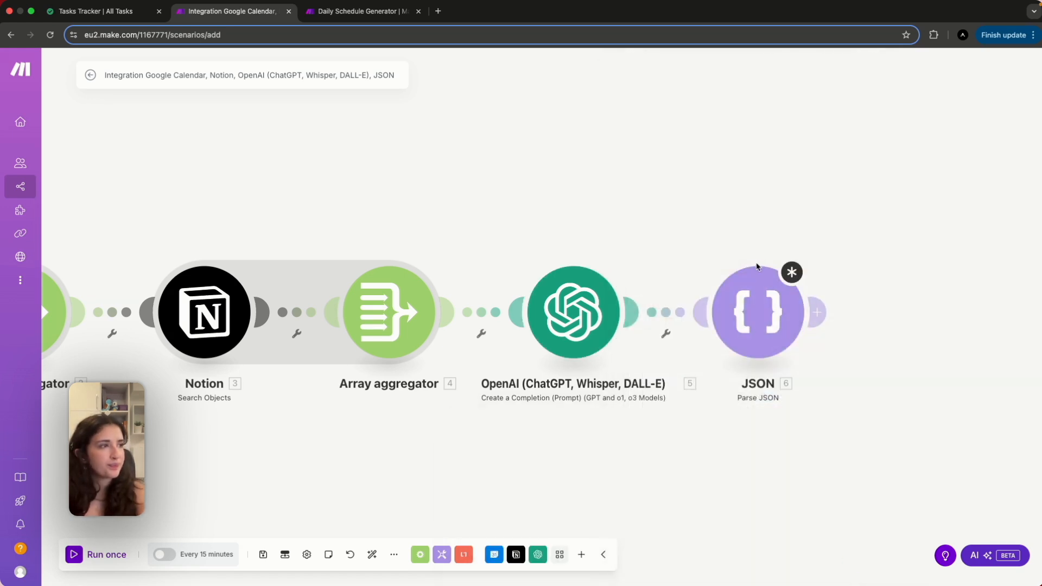
Create a new data structure named 'Tasks Data' in the Parse JSON module, ready to generate from sample data.
{"action": "left_click", "coordinate": [757, 266]}
{"action": "left_click", "coordinate": [1015, 280]}
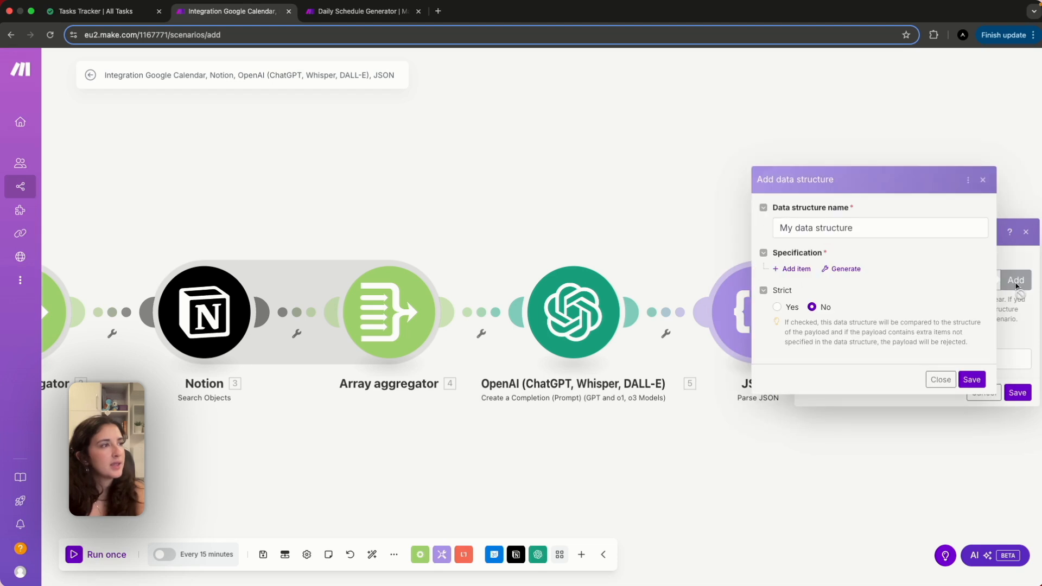
{"action": "left_click", "coordinate": [870, 231]}
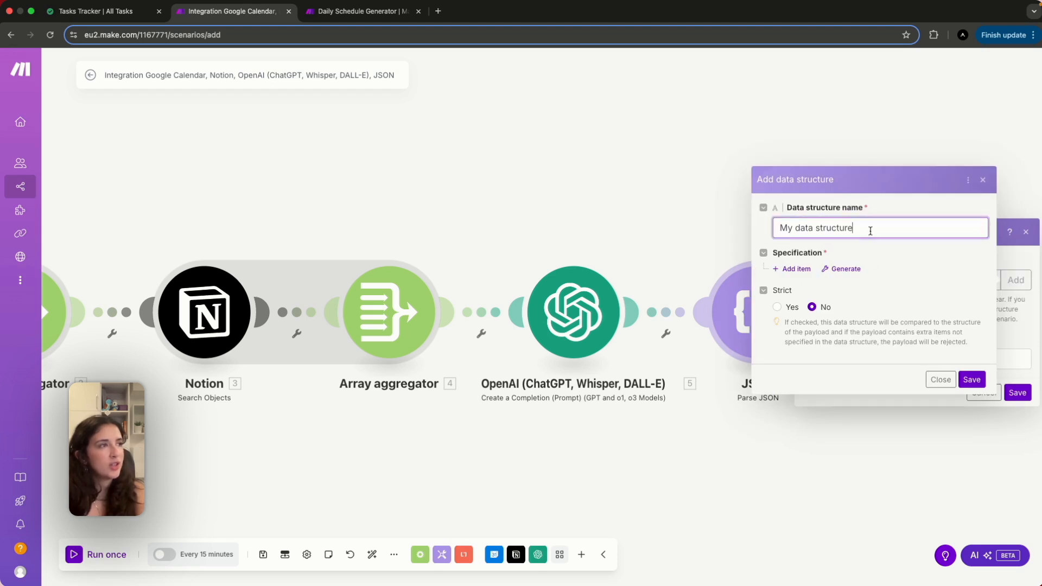
{"action": "left_click_drag", "start_coordinate": [871, 230], "coordinate": [772, 232]}
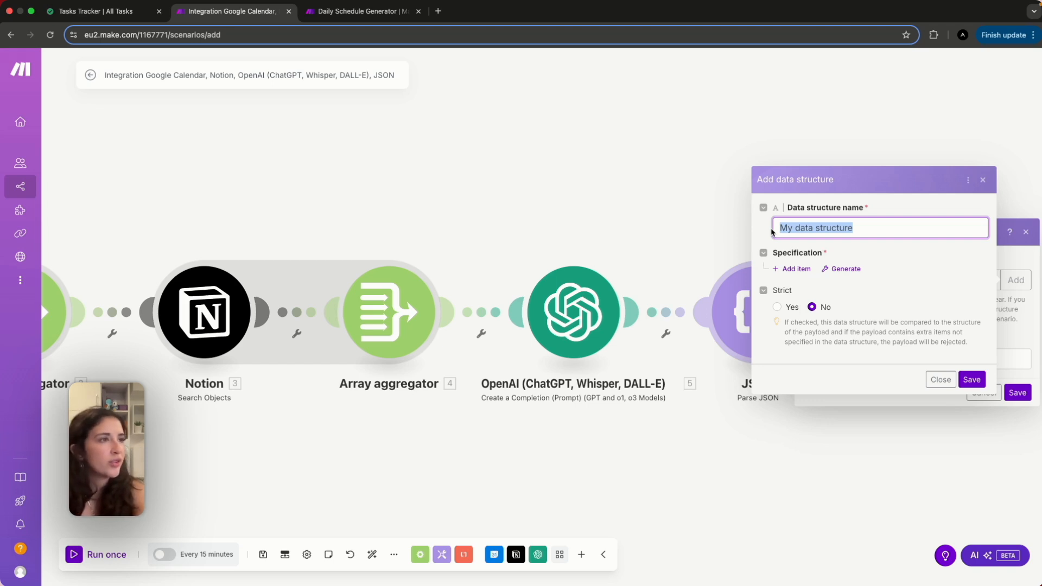
{"action": "type", "text": "Tasks"}
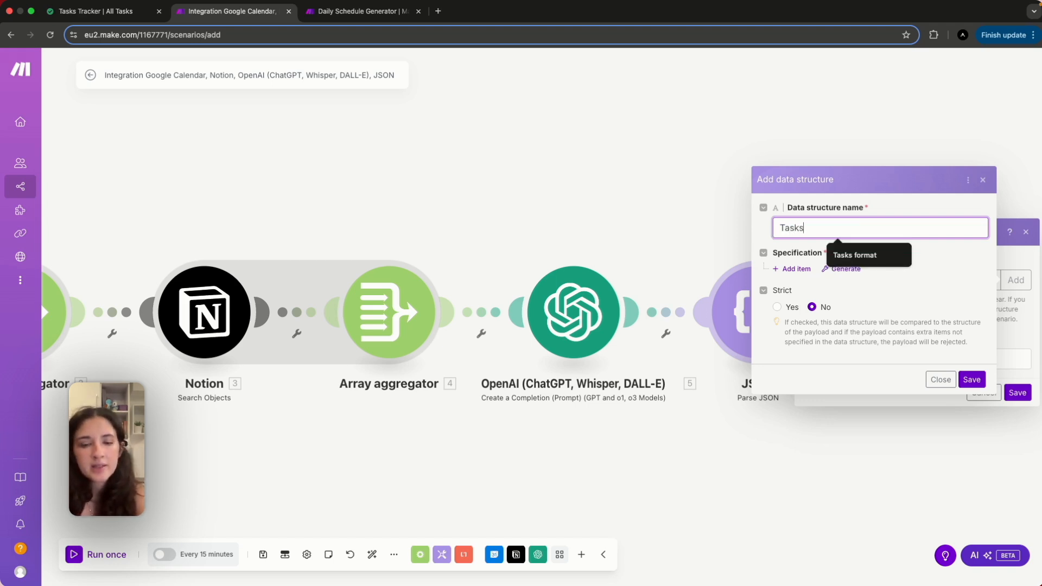
{"action": "type", "text": " Data"}
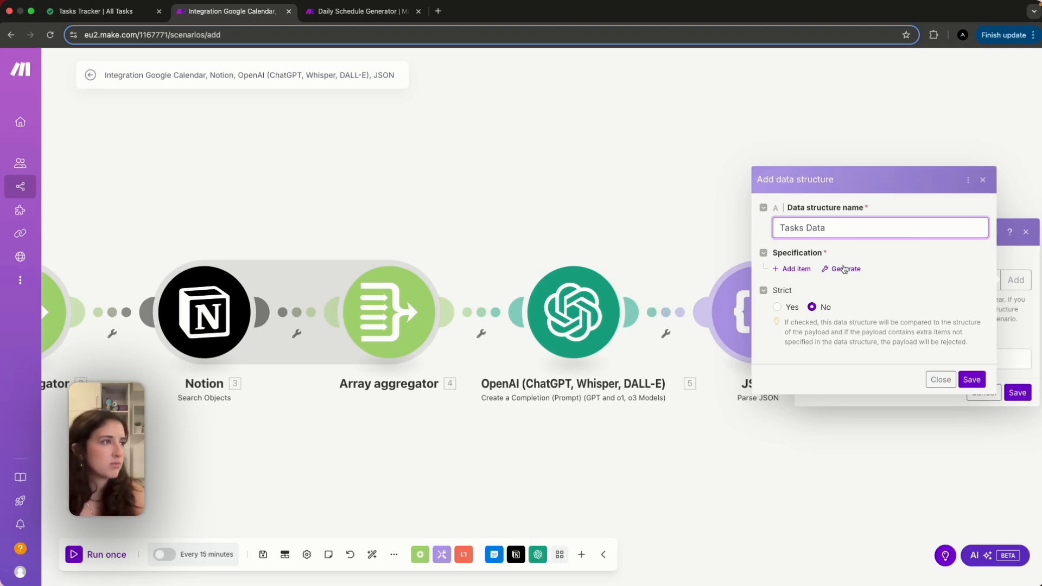
{"action": "left_click", "coordinate": [846, 270]}
Generate the Tasks Data fields from the pasted sample JSON, then save the structure and the JSON module.
{"action": "left_click", "coordinate": [636, 279]}
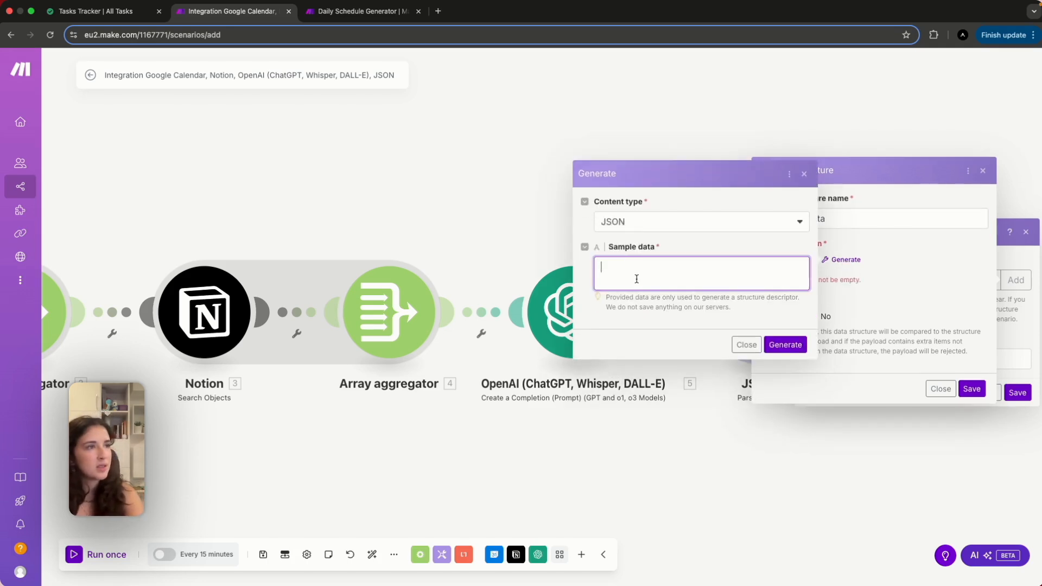
{"action": "key", "text": "super+v"}
{"action": "scroll", "coordinate": [653, 267], "scroll_direction": "up", "scroll_amount": 10}
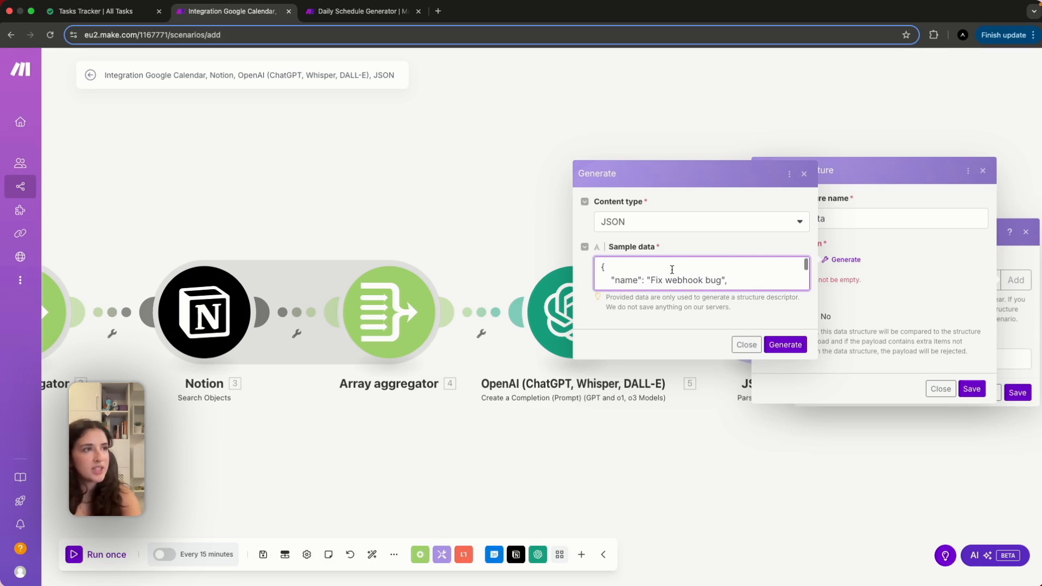
{"action": "left_click", "coordinate": [785, 345]}
{"action": "scroll", "coordinate": [847, 428], "scroll_direction": "down", "scroll_amount": 8}
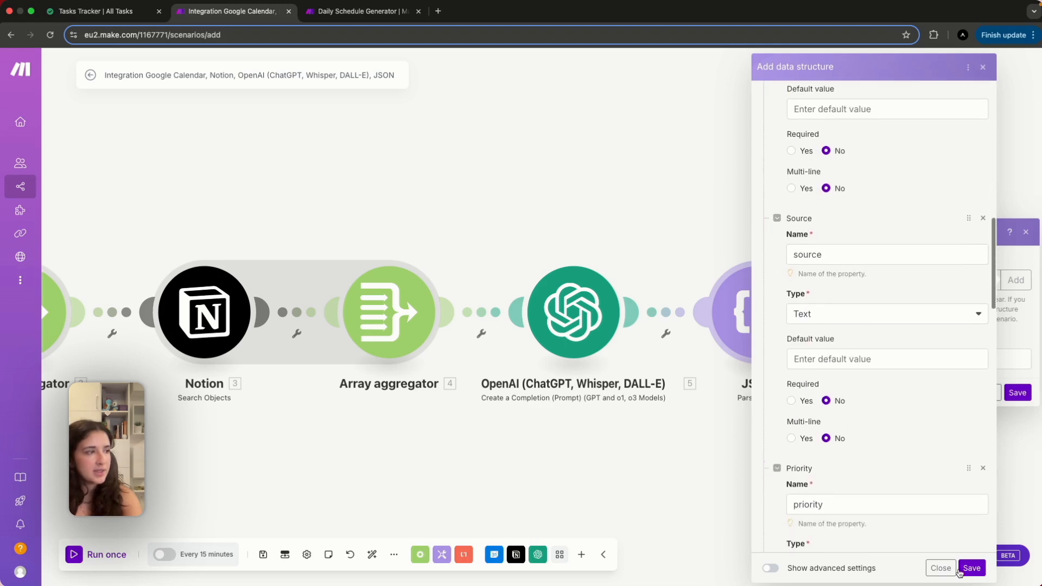
{"action": "left_click", "coordinate": [971, 570]}
{"action": "left_click", "coordinate": [1018, 393]}
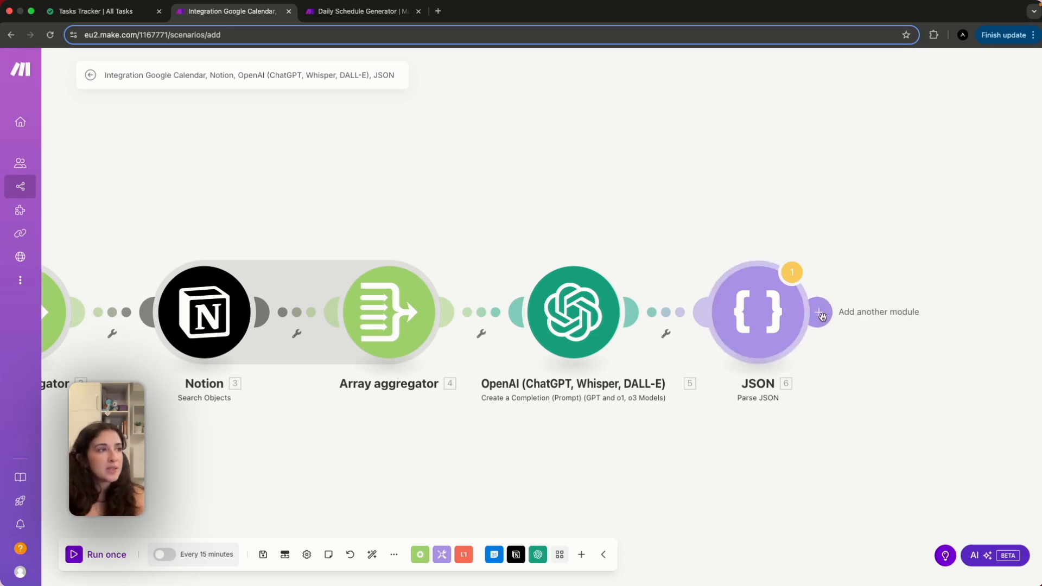
Add an Array aggregator after the JSON module with source module JSON - Parse JSON [6].
{"action": "left_click", "coordinate": [821, 316]}
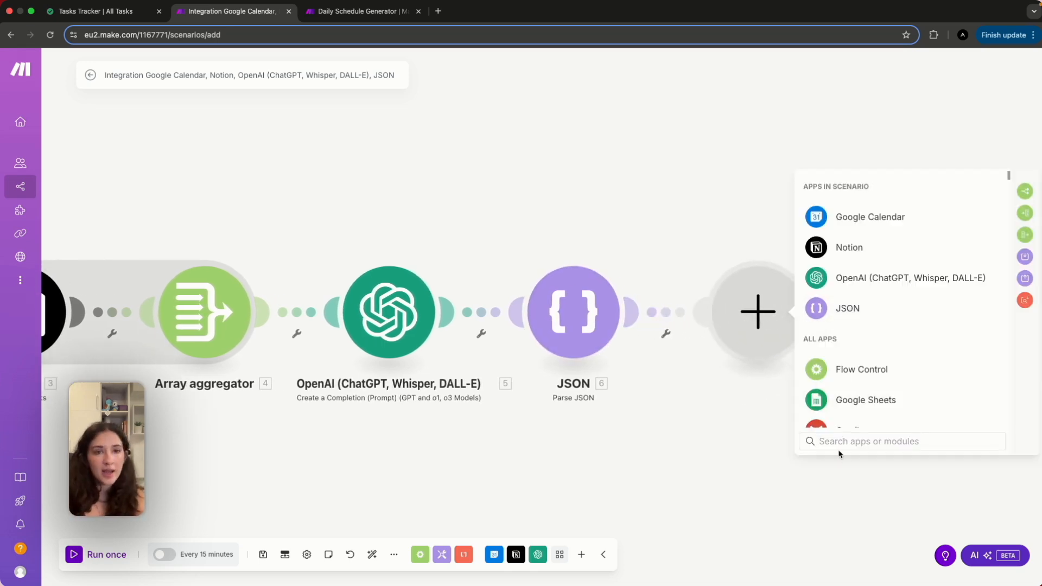
{"action": "type", "text": "arra"}
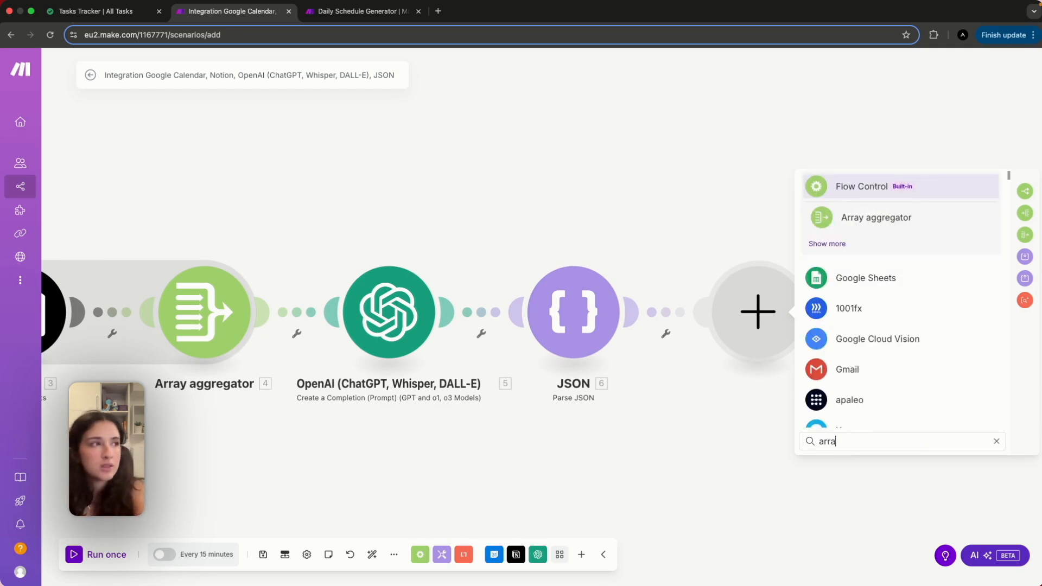
{"action": "left_click", "coordinate": [860, 222]}
{"action": "left_click", "coordinate": [855, 220]}
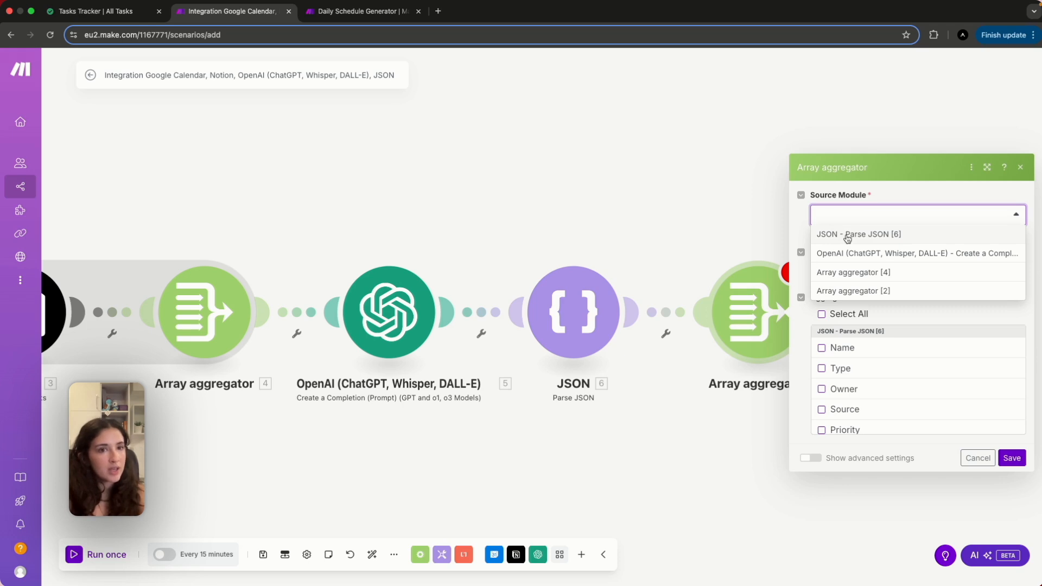
{"action": "left_click", "coordinate": [848, 237]}
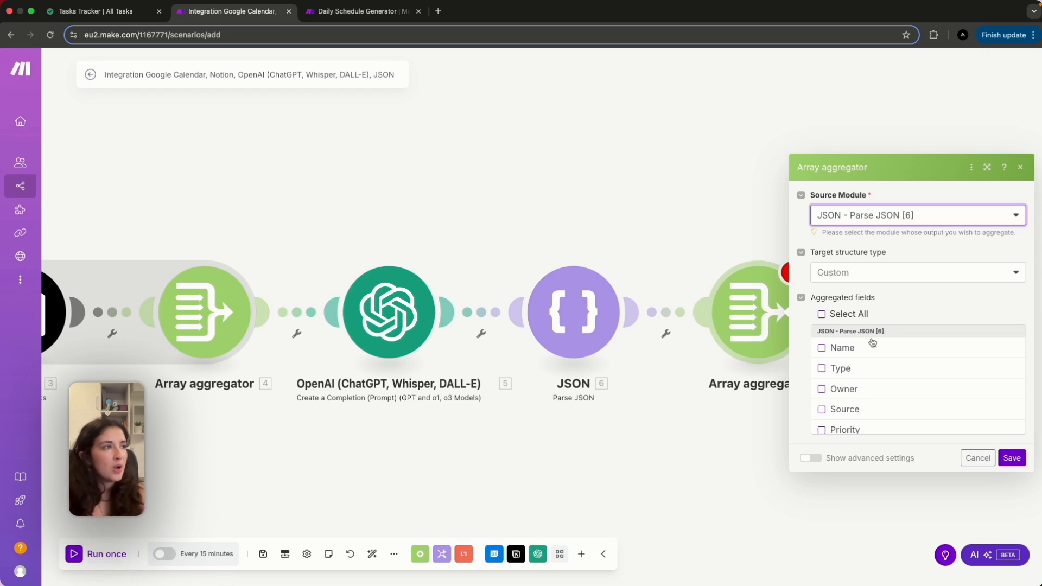
Include Name, Type, Owner, Source, Priority, Due Date, Time Left, Start and End in the aggregation.
{"action": "left_click", "coordinate": [824, 348]}
{"action": "left_click", "coordinate": [824, 369]}
{"action": "left_click", "coordinate": [824, 389]}
{"action": "left_click", "coordinate": [823, 411]}
{"action": "scroll", "coordinate": [868, 388], "scroll_direction": "down", "scroll_amount": 3}
{"action": "left_click", "coordinate": [824, 374]}
{"action": "left_click", "coordinate": [823, 393]}
{"action": "left_click", "coordinate": [822, 414]}
{"action": "scroll", "coordinate": [823, 413], "scroll_direction": "down", "scroll_amount": 2}
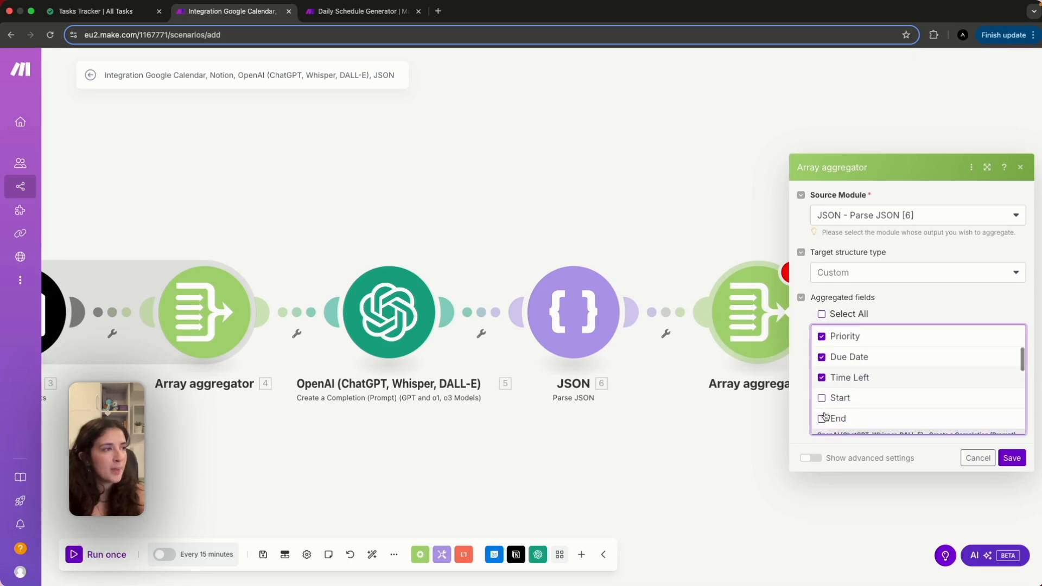
{"action": "left_click", "coordinate": [822, 396]}
{"action": "left_click", "coordinate": [823, 416]}
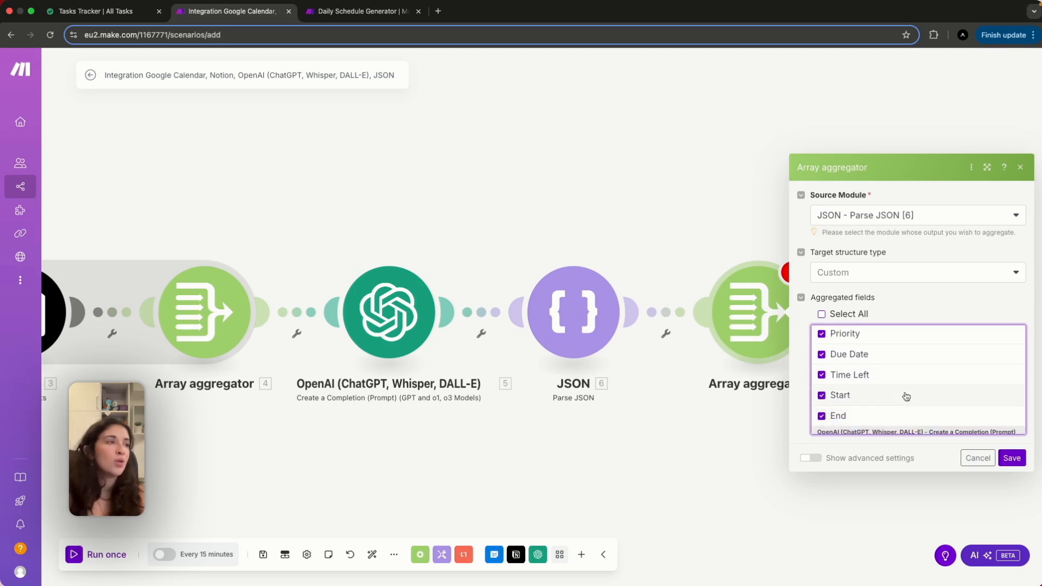
{"action": "scroll", "coordinate": [906, 396], "scroll_direction": "down", "scroll_amount": 4}
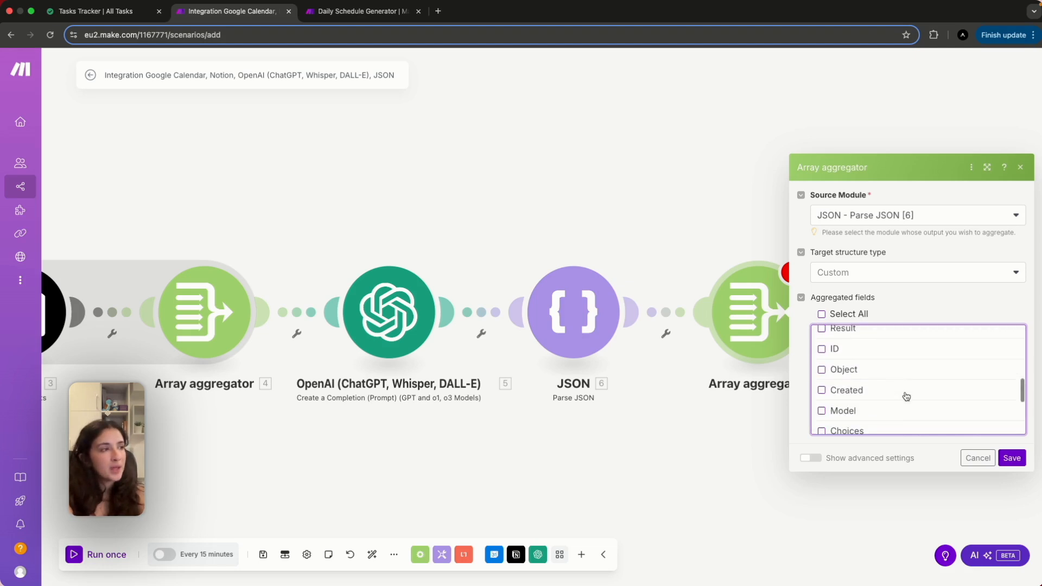
Set the aggregator's Group by to Owner in advanced settings and save it.
{"action": "left_click", "coordinate": [811, 458]}
{"action": "left_click", "coordinate": [835, 397]}
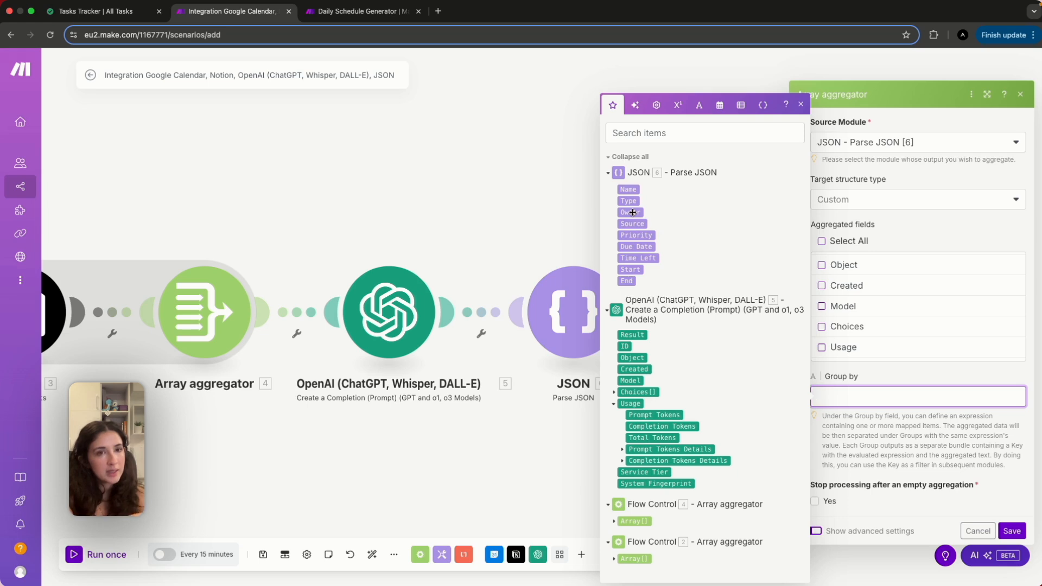
{"action": "left_click", "coordinate": [631, 212]}
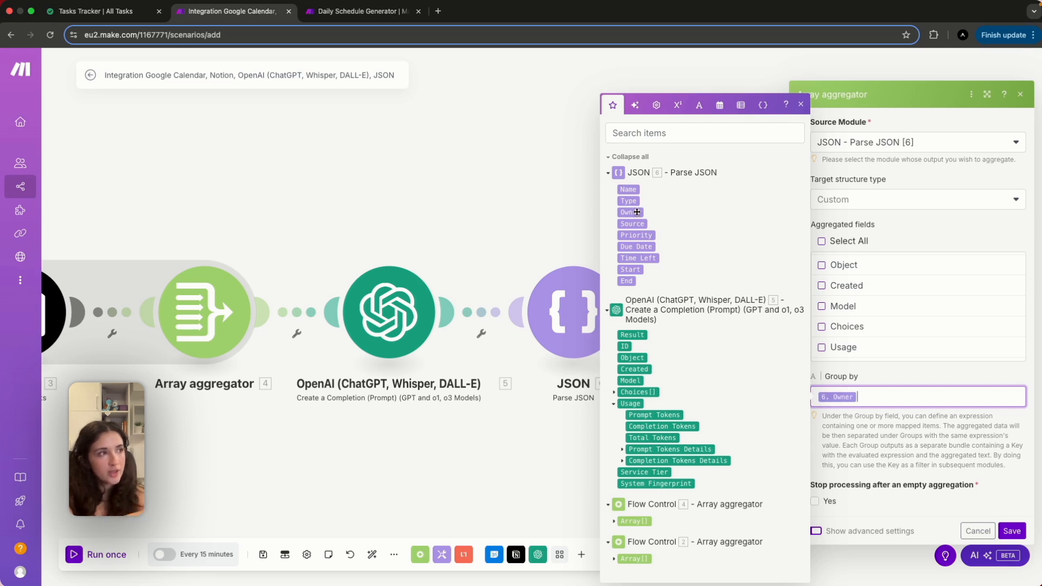
{"action": "left_click", "coordinate": [855, 422]}
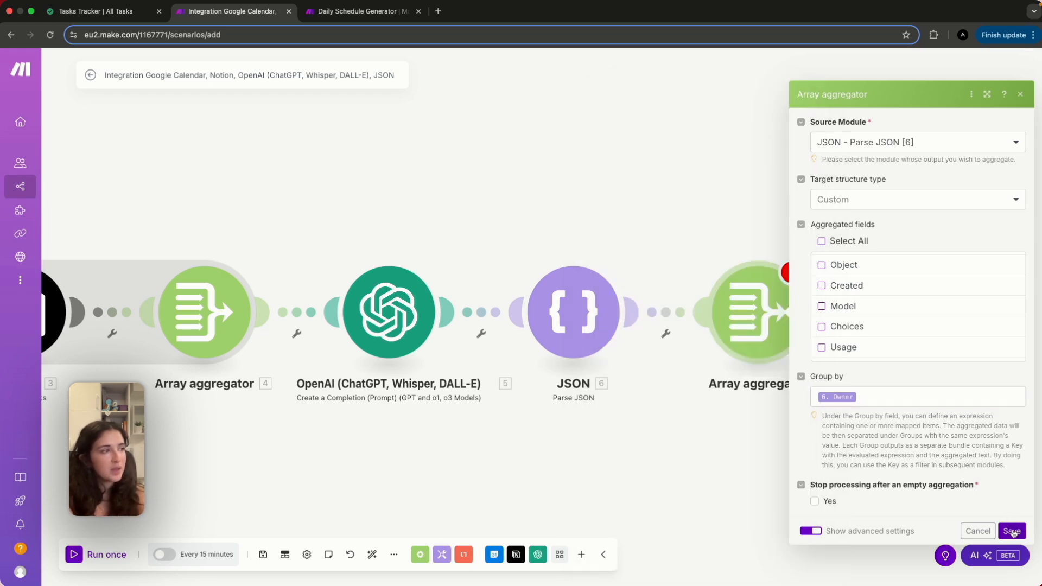
{"action": "left_click", "coordinate": [1012, 531]}
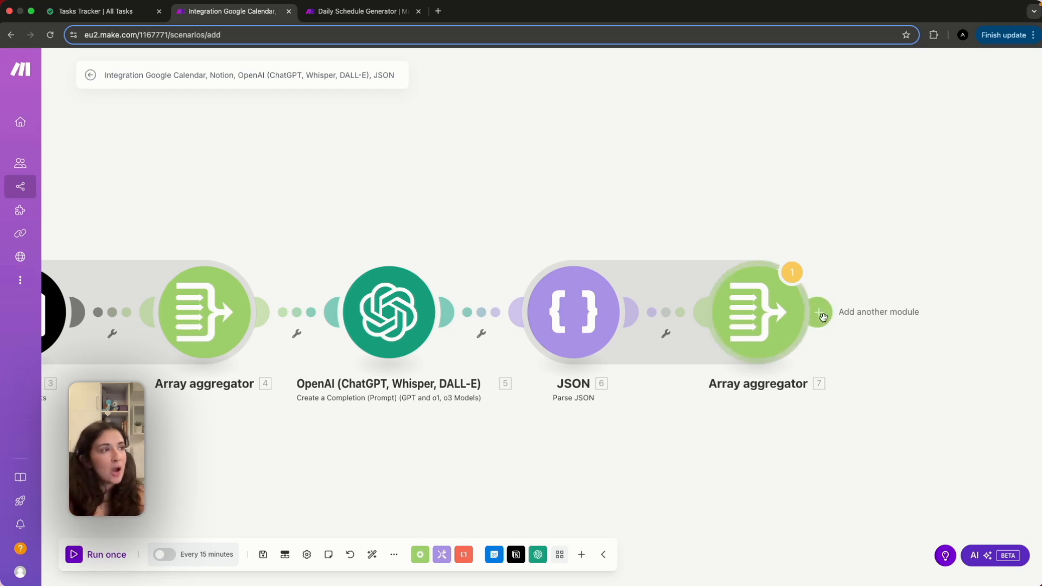
{"action": "left_click", "coordinate": [818, 313]}
Insert a Flow Control Router after Array aggregator 7, creating two empty routes.
{"action": "left_click", "coordinate": [824, 321]}
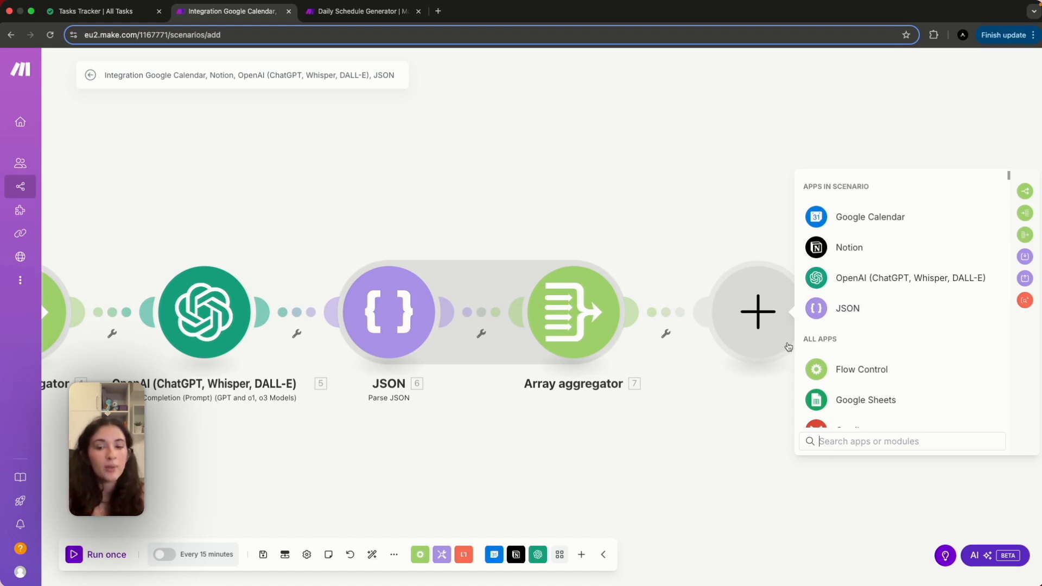
{"action": "type", "text": "router"}
{"action": "left_click", "coordinate": [875, 216]}
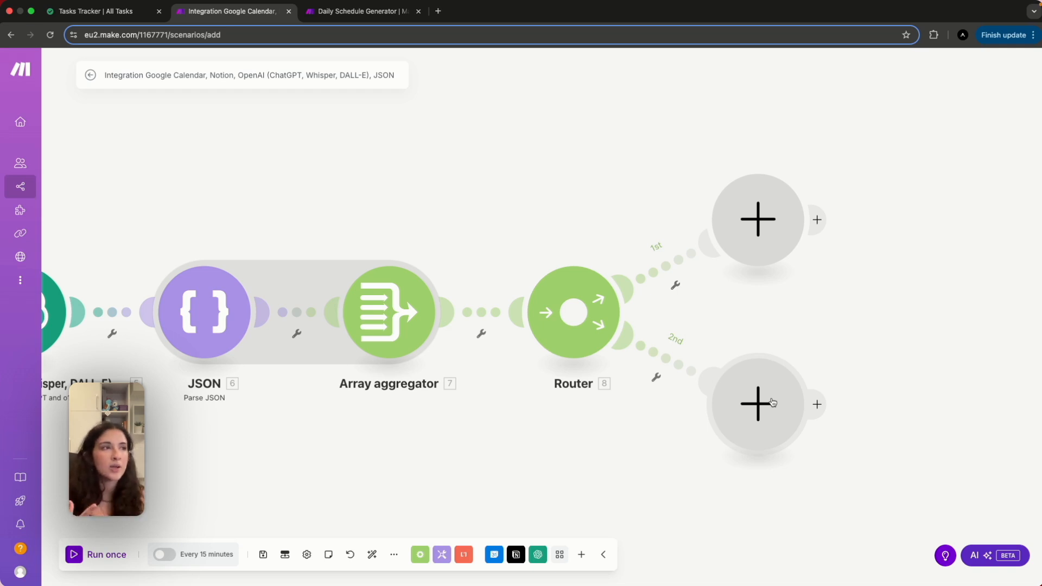
Give the 1st route a labelled filter passing only groups where 7. Key equals the first owner's name.
{"action": "left_click", "coordinate": [677, 292]}
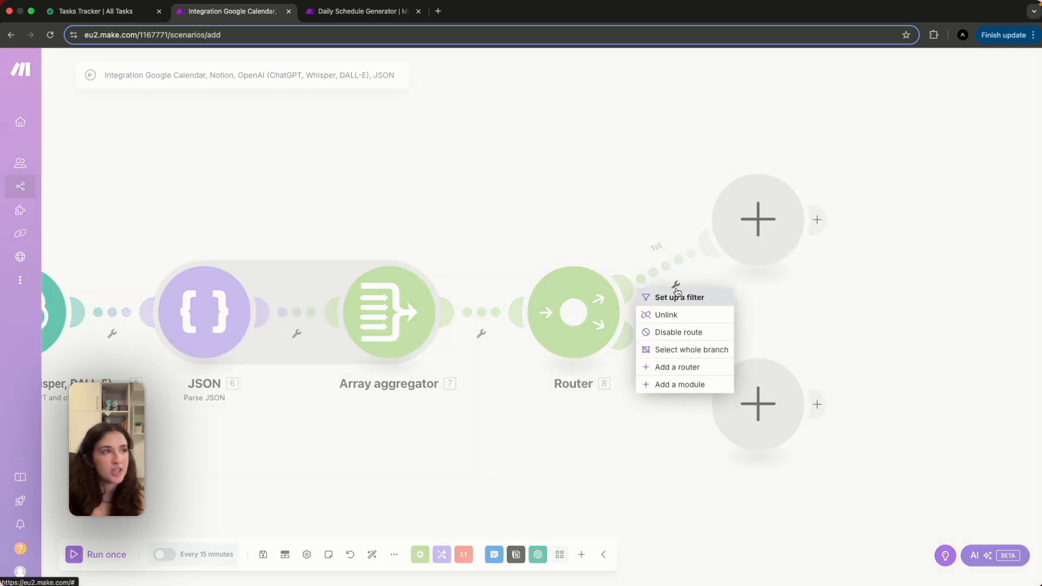
{"action": "left_click", "coordinate": [679, 297]}
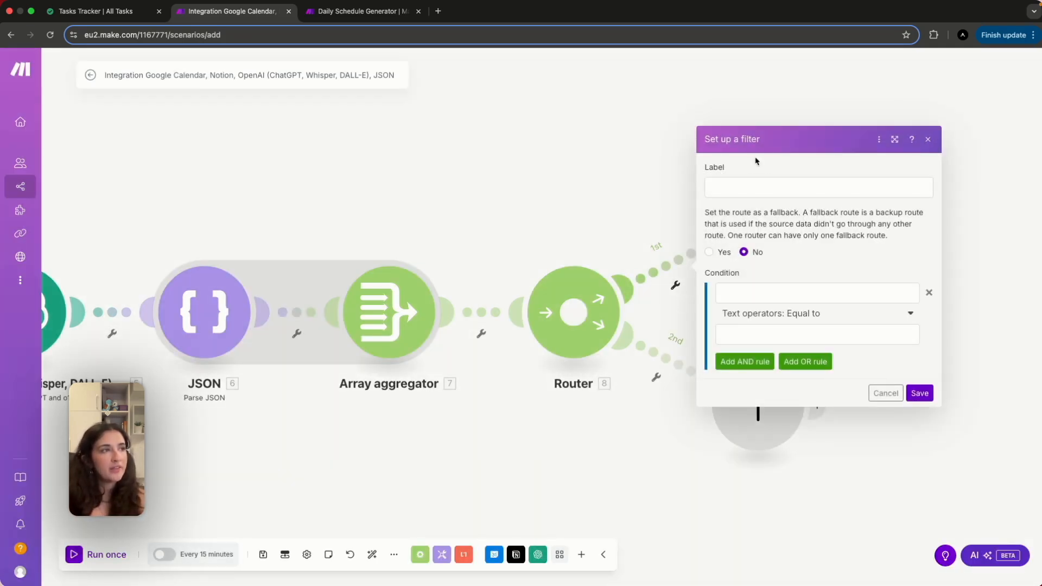
{"action": "left_click", "coordinate": [740, 187]}
{"action": "left_click", "coordinate": [791, 252]}
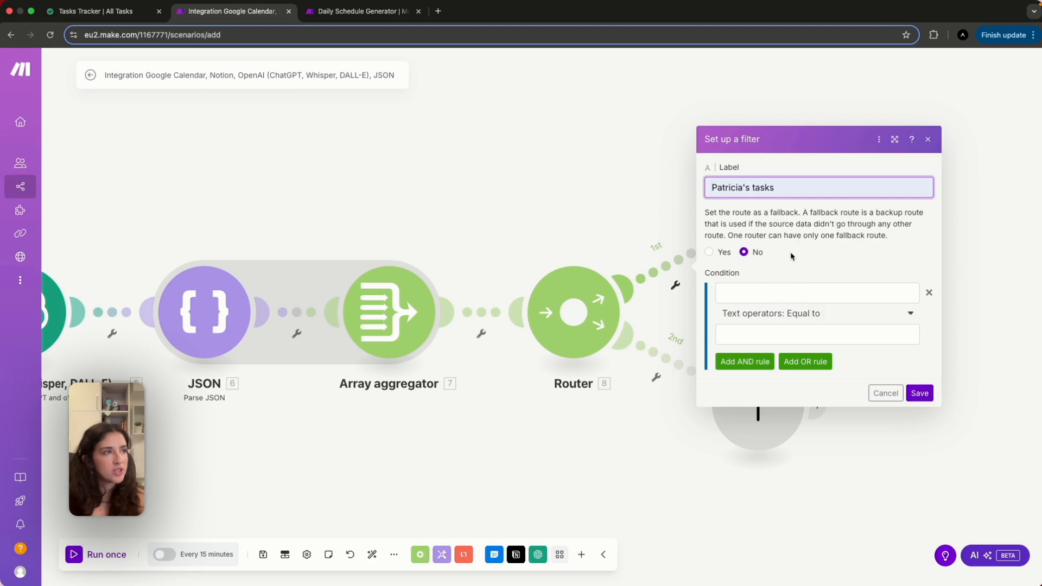
{"action": "left_click", "coordinate": [764, 287]}
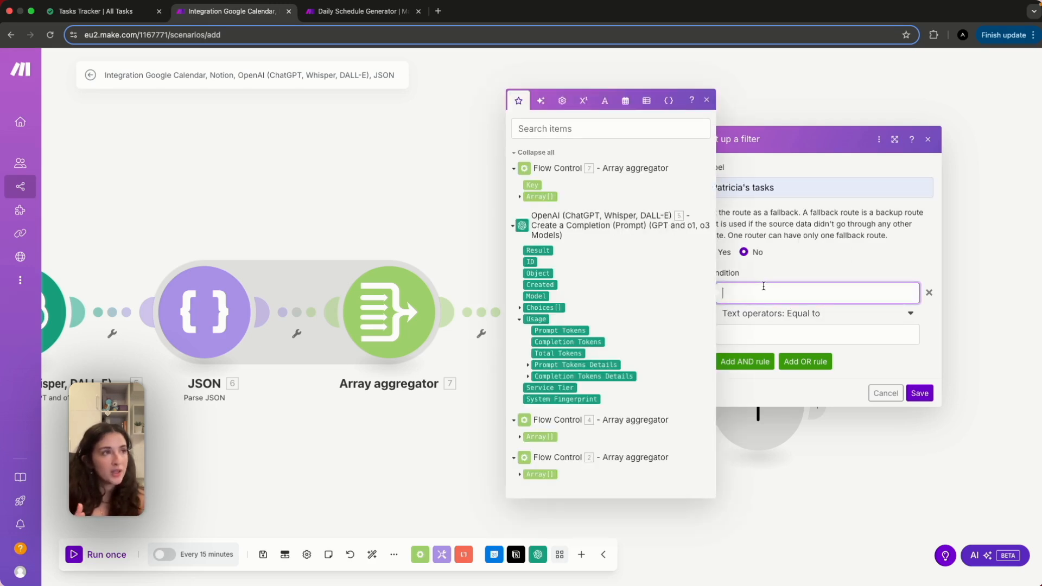
{"action": "left_click", "coordinate": [529, 185]}
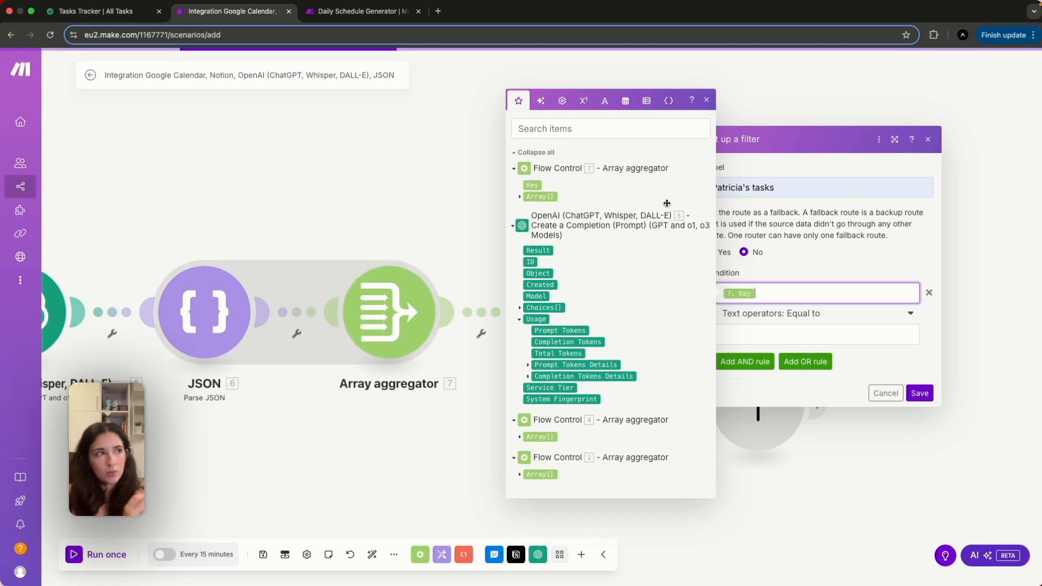
{"action": "left_click", "coordinate": [796, 275]}
{"action": "left_click", "coordinate": [757, 331]}
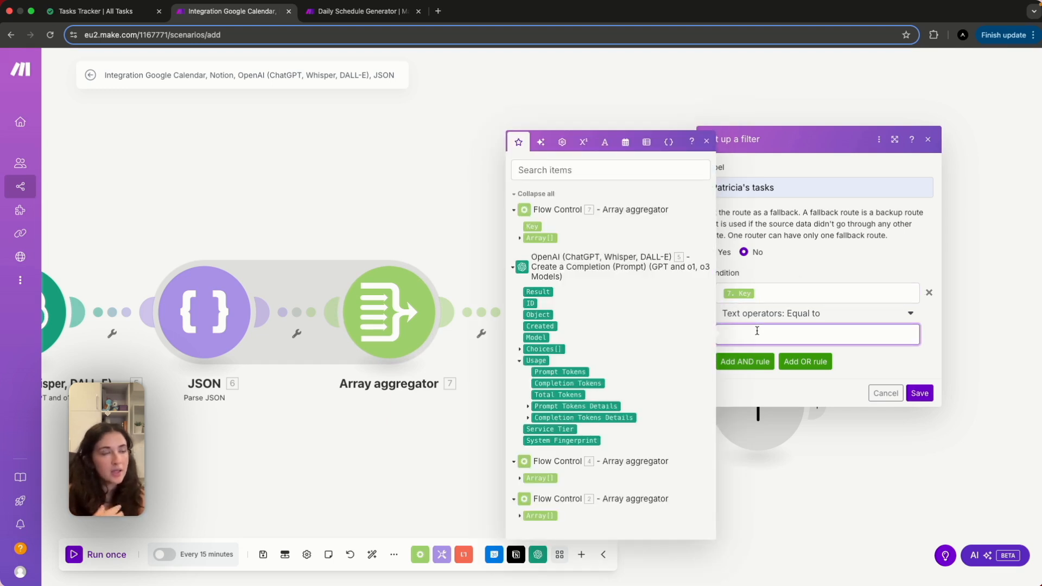
{"action": "type", "text": "Patricia"}
{"action": "left_click", "coordinate": [921, 393]}
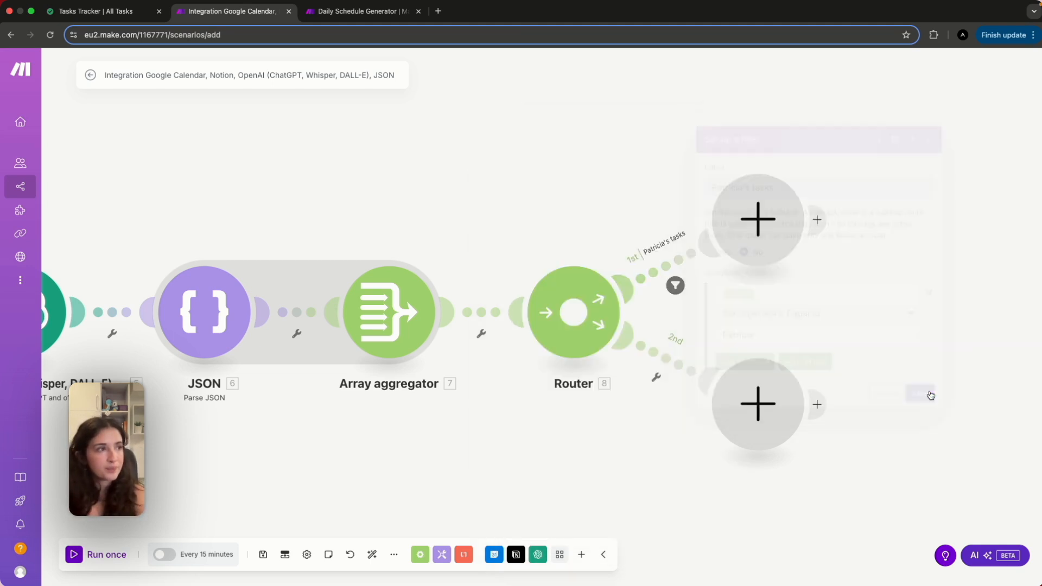
Give the 2nd route a labelled filter passing only groups where 7. Key equals the second owner's name.
{"action": "left_click", "coordinate": [656, 379]}
{"action": "left_click", "coordinate": [661, 389]}
{"action": "left_click", "coordinate": [729, 280]}
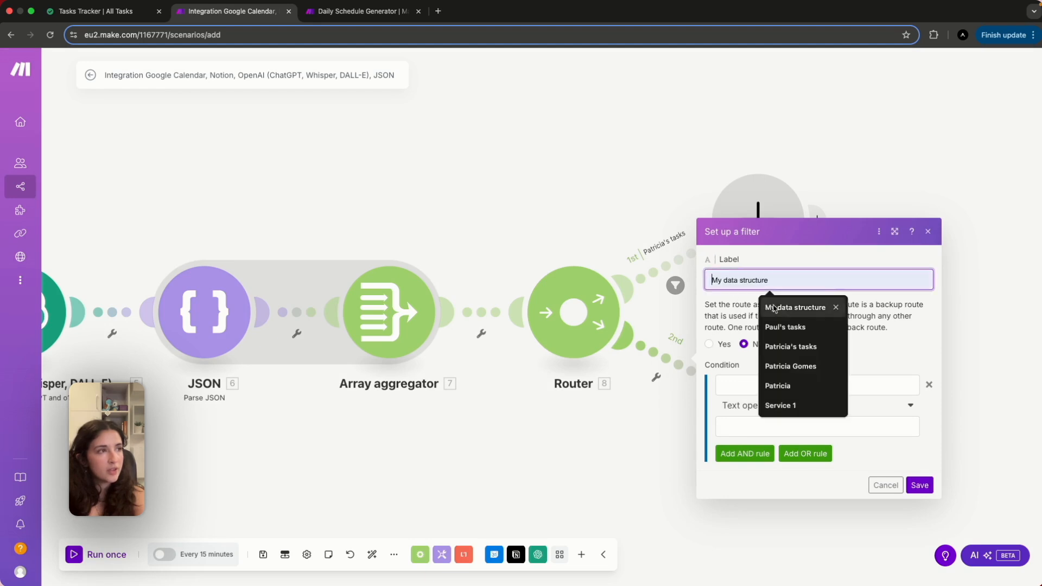
{"action": "left_click", "coordinate": [785, 326]}
{"action": "left_click", "coordinate": [757, 385]}
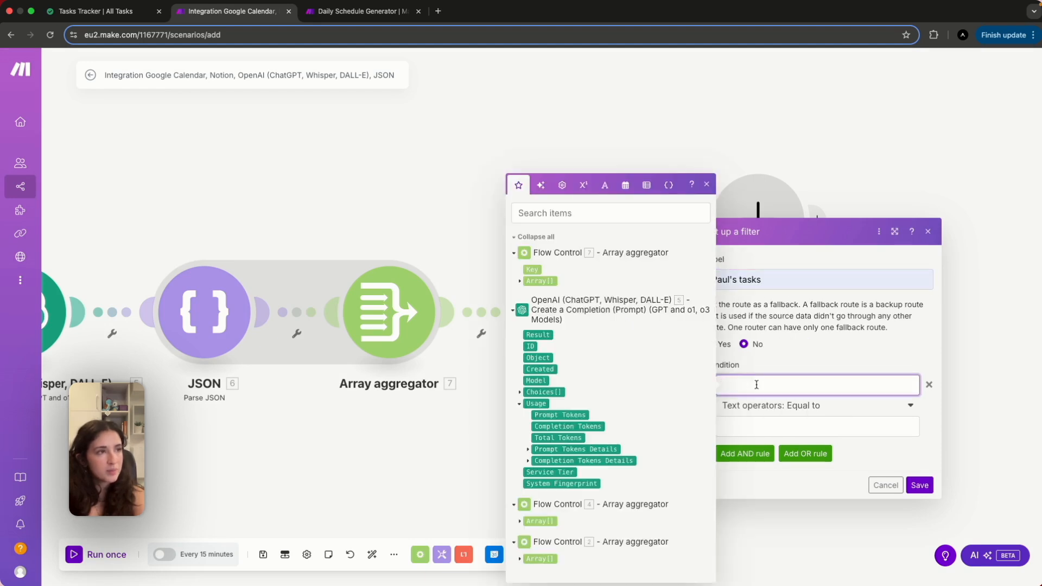
{"action": "left_click", "coordinate": [526, 269]}
{"action": "left_click", "coordinate": [745, 427]}
{"action": "type", "text": "Paul"}
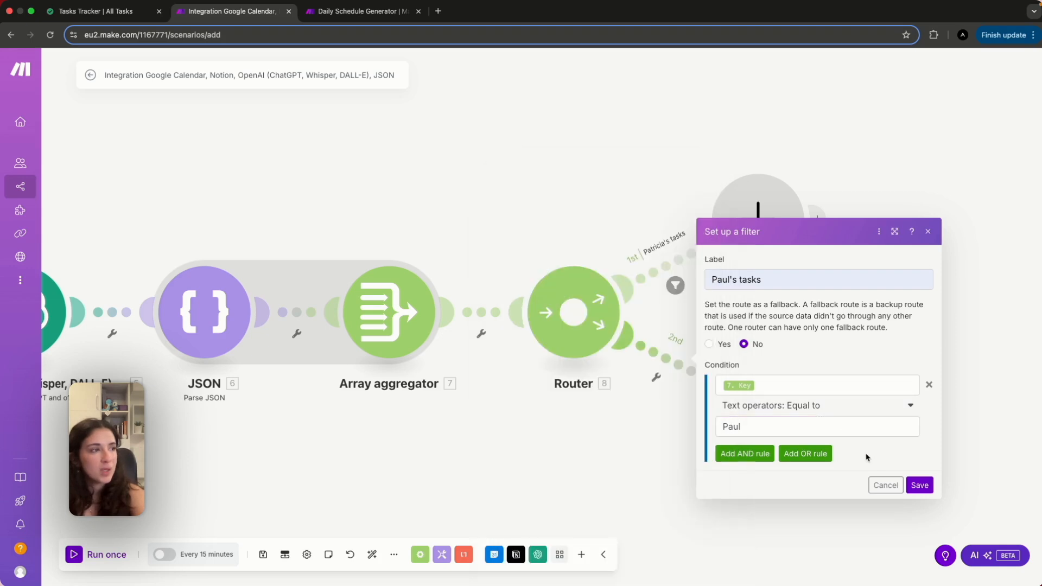
{"action": "left_click", "coordinate": [919, 485]}
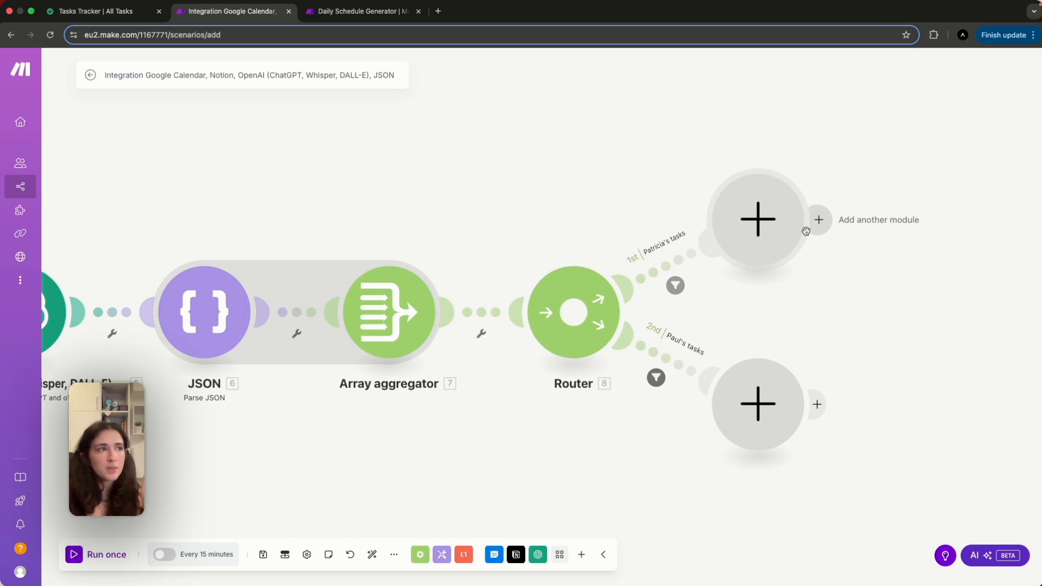
Put an OpenAI Create a Completion module on route 1 using model o4-mini-2025-04-16.
{"action": "left_click", "coordinate": [771, 235]}
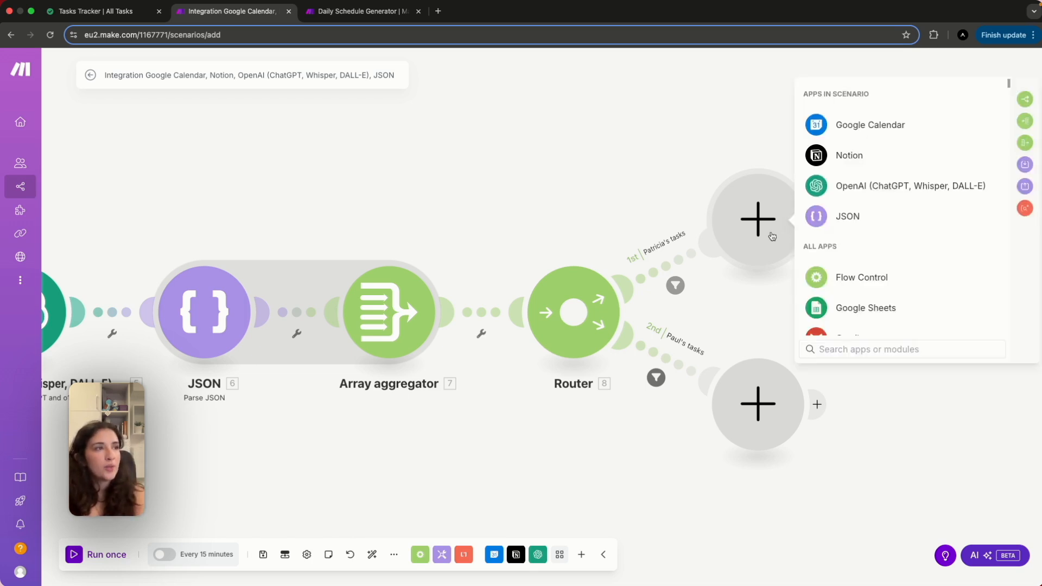
{"action": "left_click", "coordinate": [874, 189]}
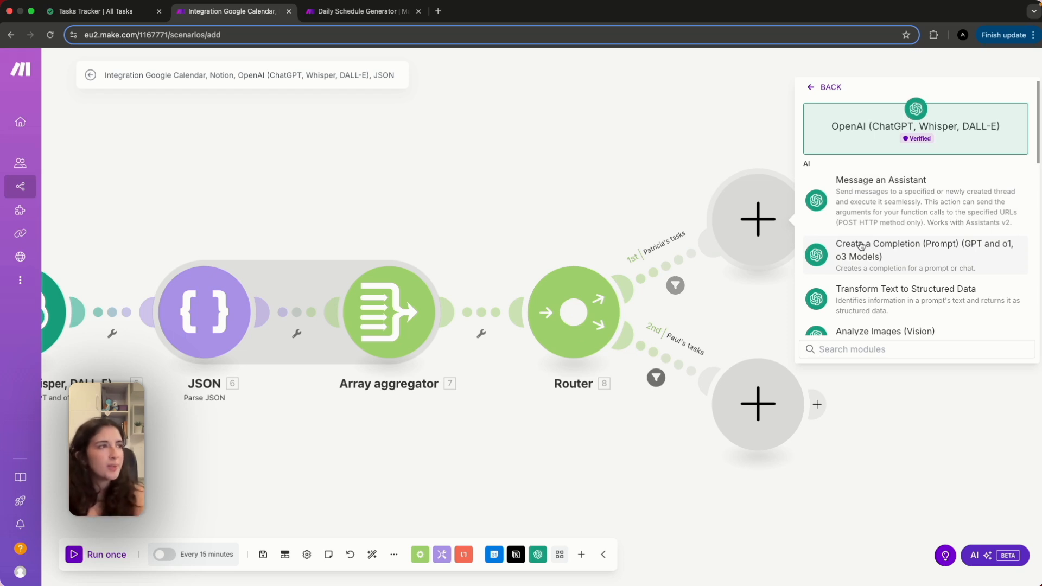
{"action": "scroll", "coordinate": [864, 303], "scroll_direction": "down", "scroll_amount": 1}
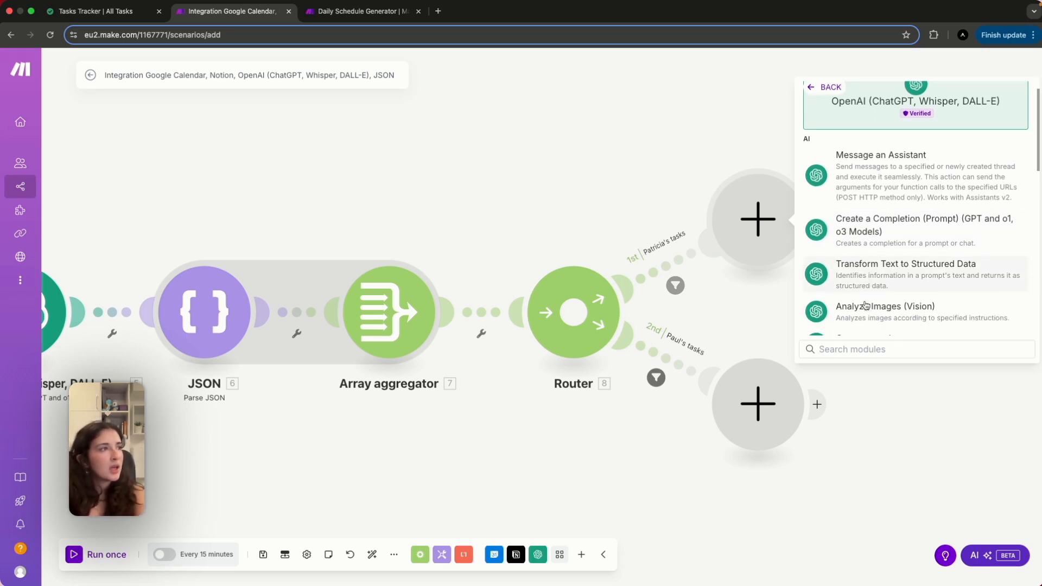
{"action": "left_click", "coordinate": [877, 227]}
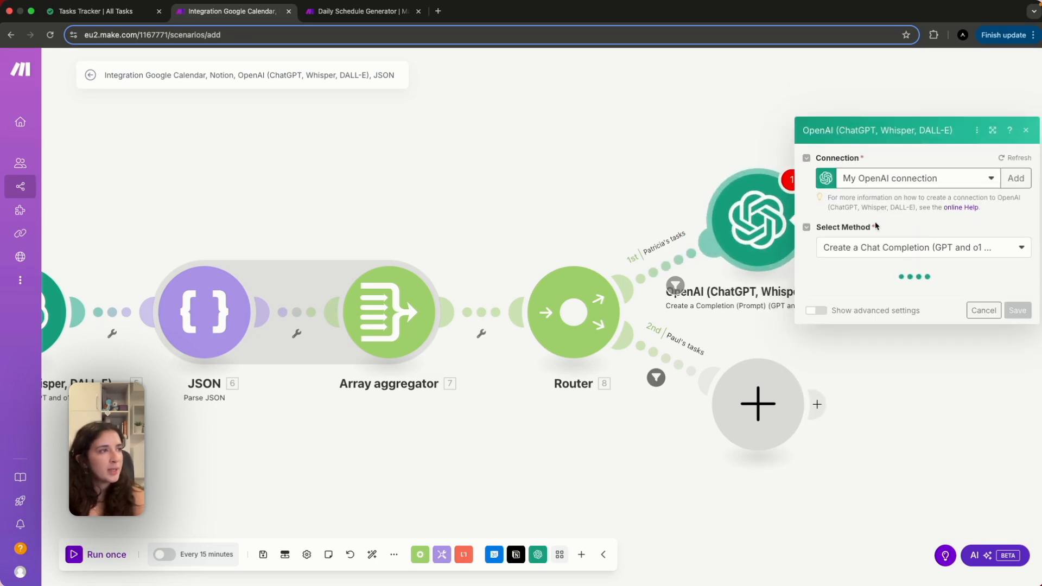
{"action": "left_click", "coordinate": [878, 230]}
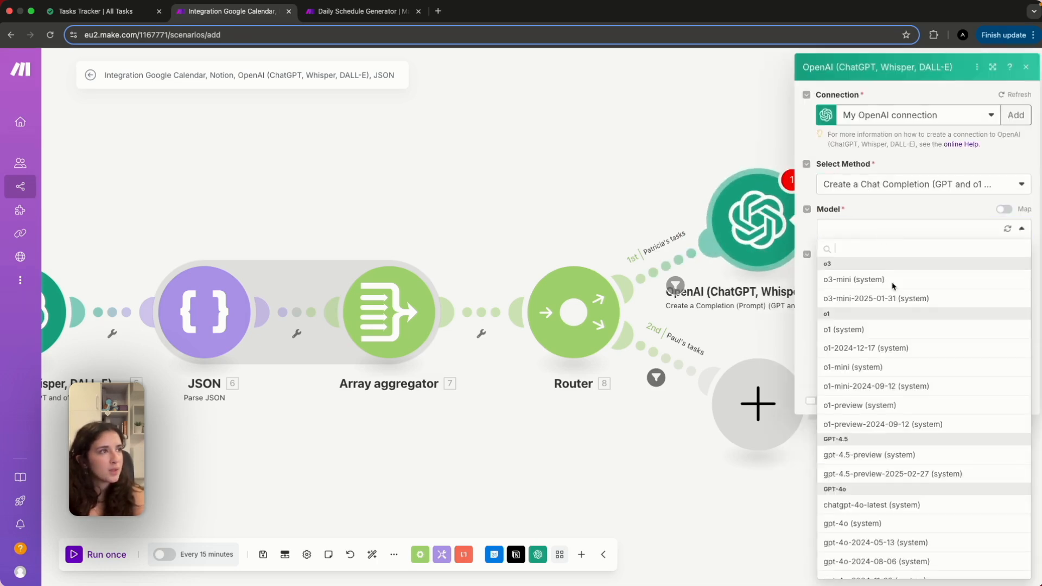
{"action": "scroll", "coordinate": [904, 390], "scroll_direction": "down", "scroll_amount": 5}
{"action": "left_click", "coordinate": [877, 571]}
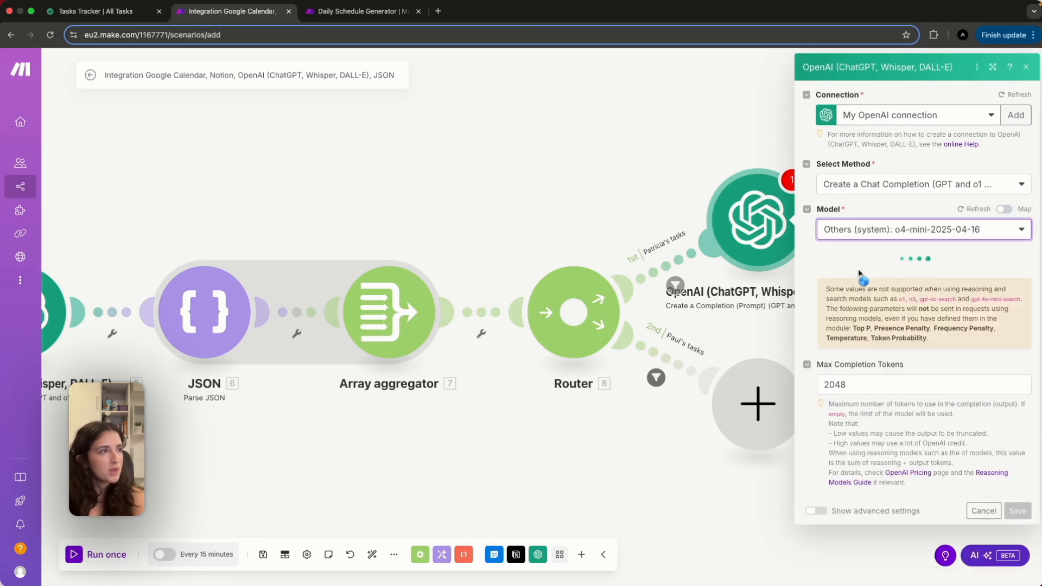
Copy the full scheduling prompt text from the Daily Schedule Generator scenario's OpenAI module.
{"action": "left_click", "coordinate": [365, 11]}
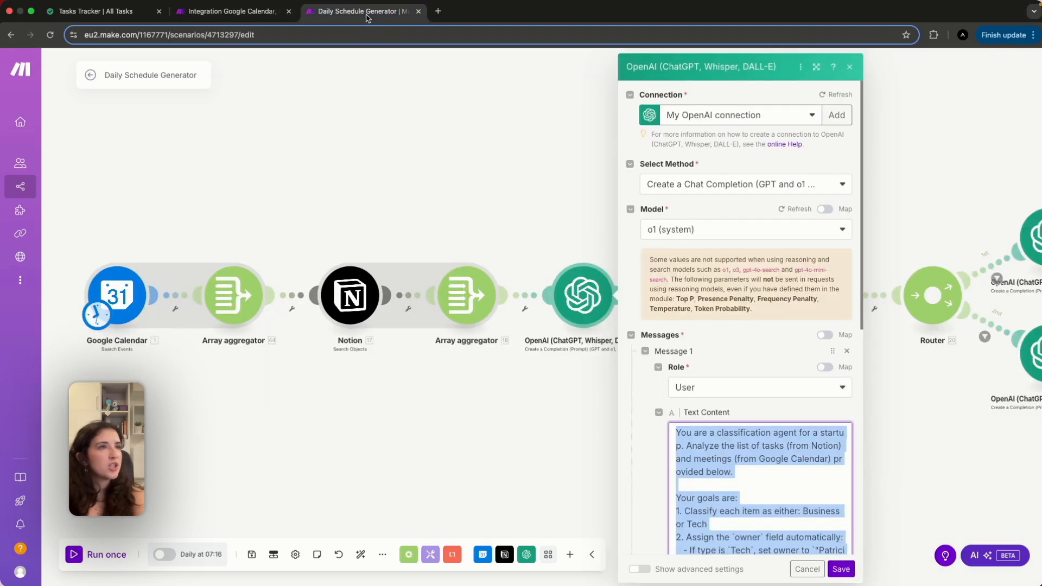
{"action": "left_click", "coordinate": [488, 402]}
{"action": "scroll", "coordinate": [612, 390], "scroll_direction": "right", "scroll_amount": 10}
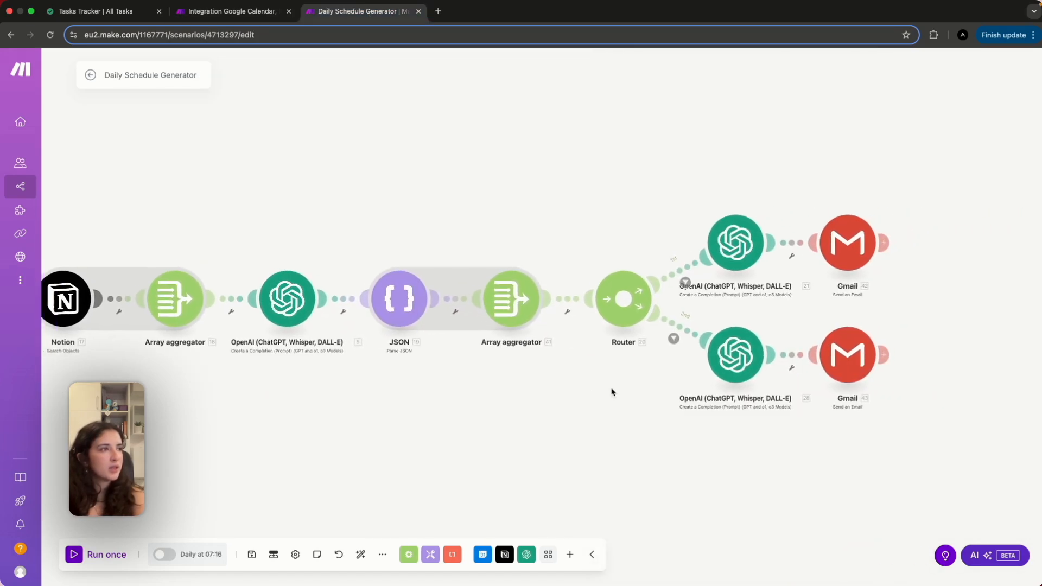
{"action": "left_click", "coordinate": [715, 237]}
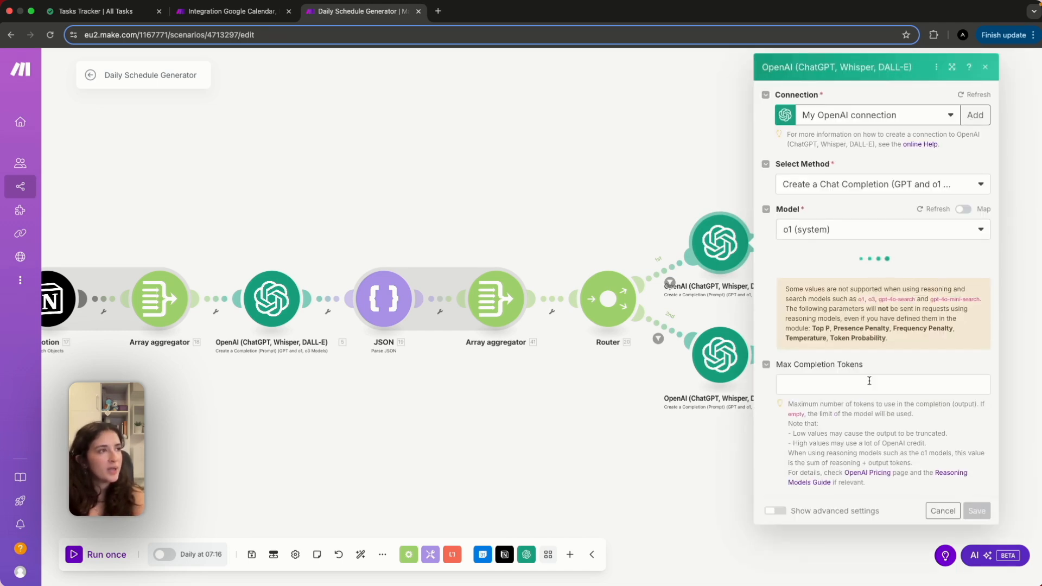
{"action": "left_click", "coordinate": [867, 457]}
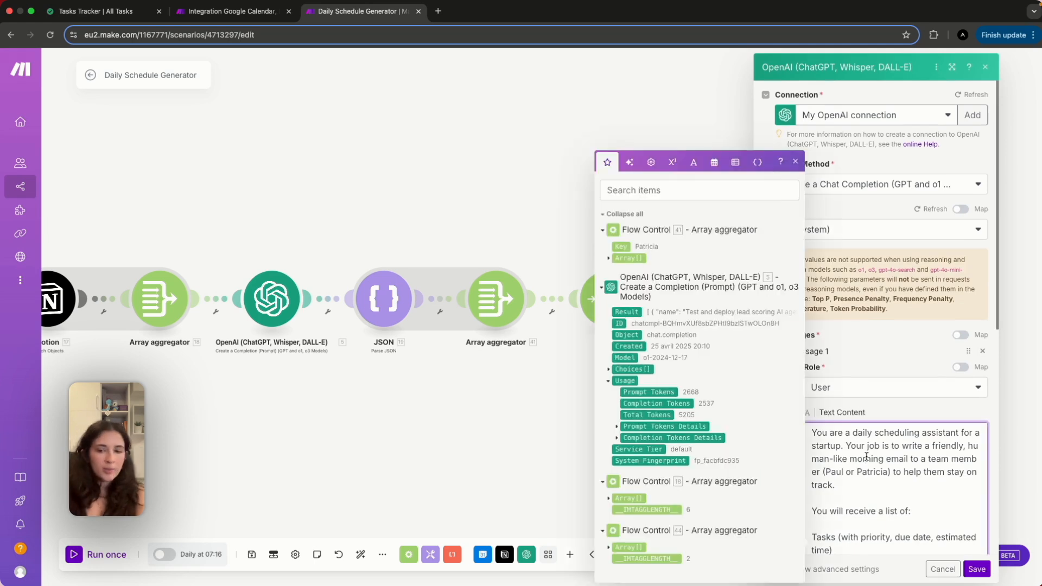
{"action": "key", "text": "ctrl+a"}
{"action": "key", "text": "cmd+c"}
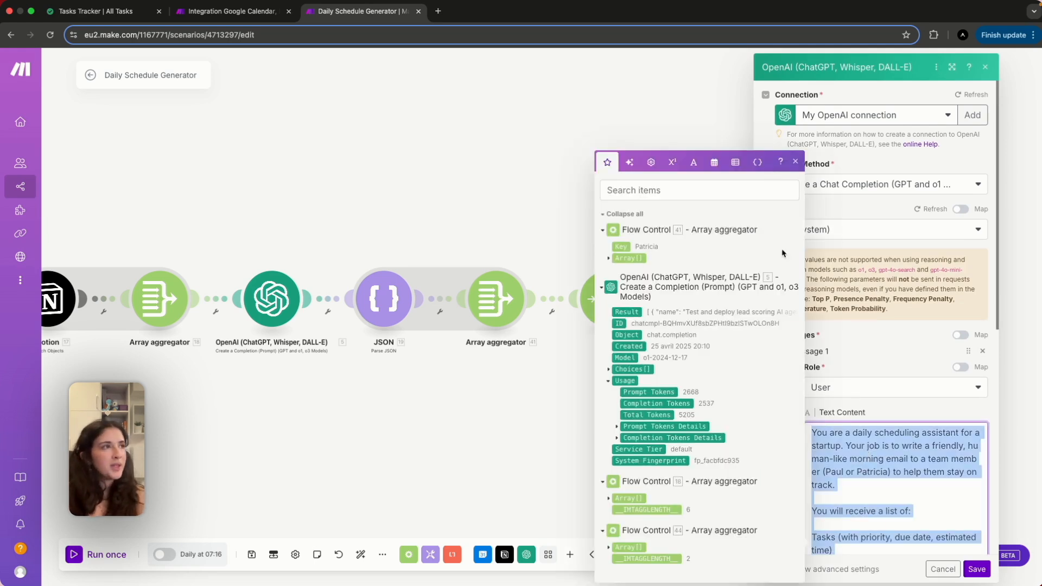
{"action": "left_click", "coordinate": [239, 11]}
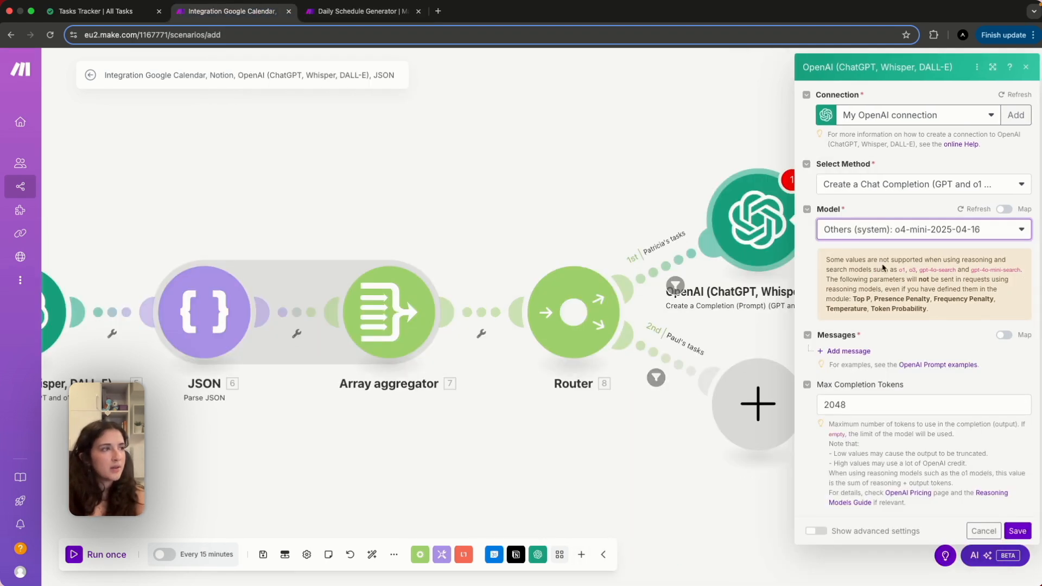
Add a User message holding the pasted daily scheduling prompt and review its full text.
{"action": "left_click", "coordinate": [856, 353]}
{"action": "left_click", "coordinate": [902, 394]}
{"action": "left_click", "coordinate": [882, 405]}
{"action": "left_click", "coordinate": [882, 435]}
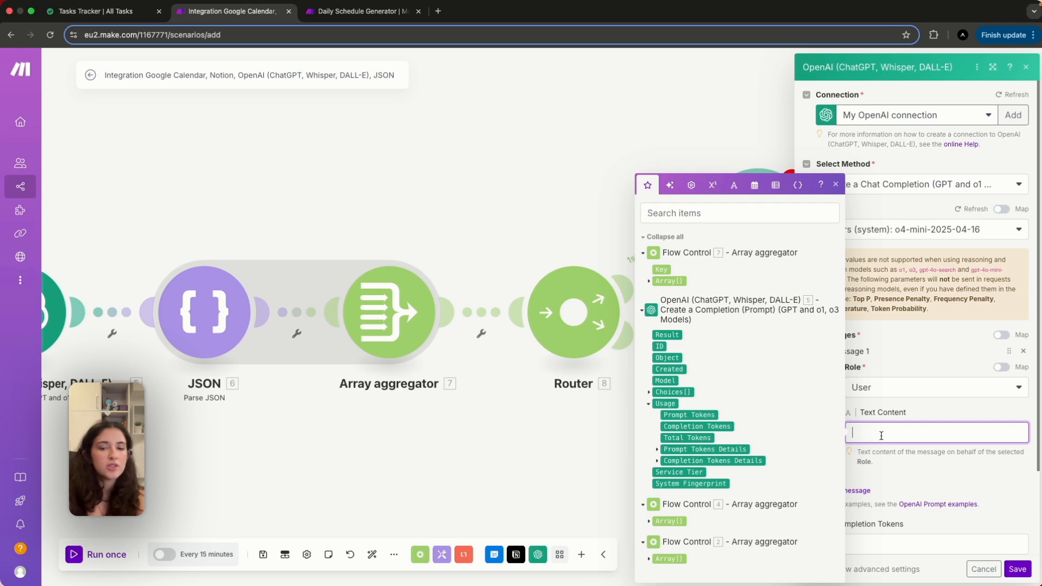
{"action": "key", "text": "cmd+v"}
{"action": "scroll", "coordinate": [903, 460], "scroll_direction": "up", "scroll_amount": 10}
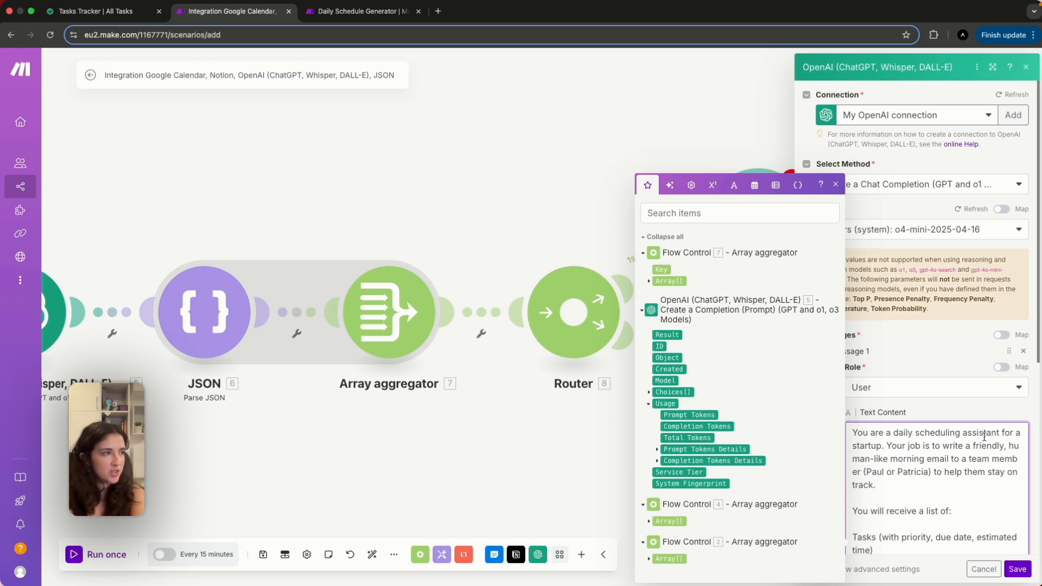
{"action": "scroll", "coordinate": [911, 492], "scroll_direction": "down", "scroll_amount": 1}
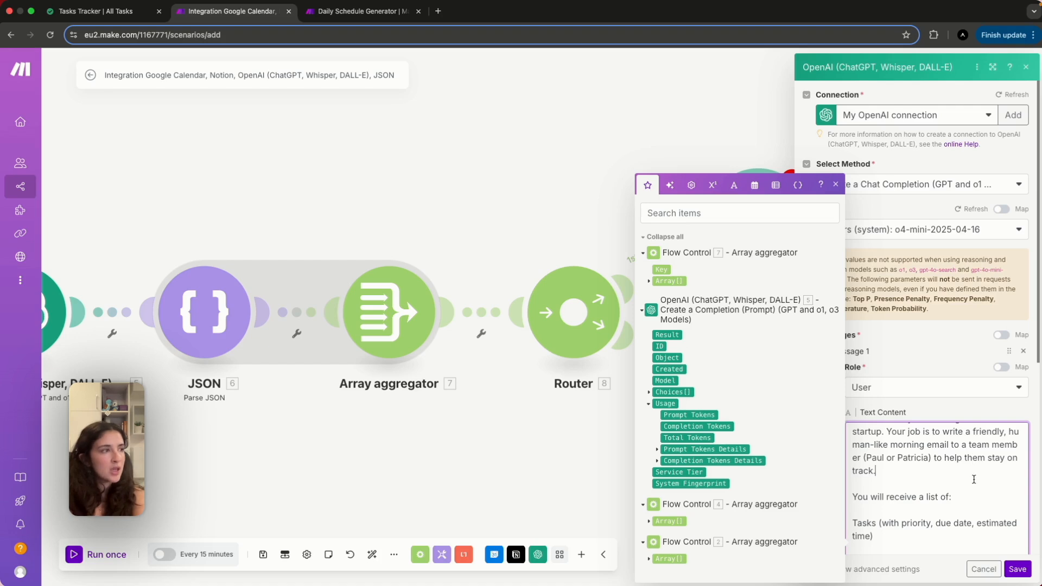
{"action": "scroll", "coordinate": [973, 480], "scroll_direction": "down", "scroll_amount": 1}
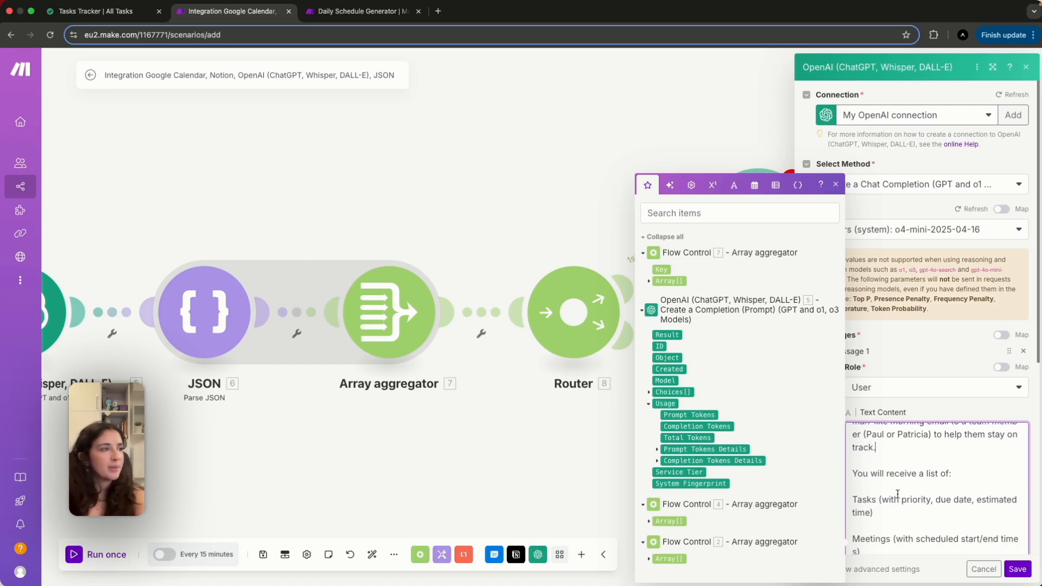
{"action": "scroll", "coordinate": [898, 494], "scroll_direction": "down", "scroll_amount": 1}
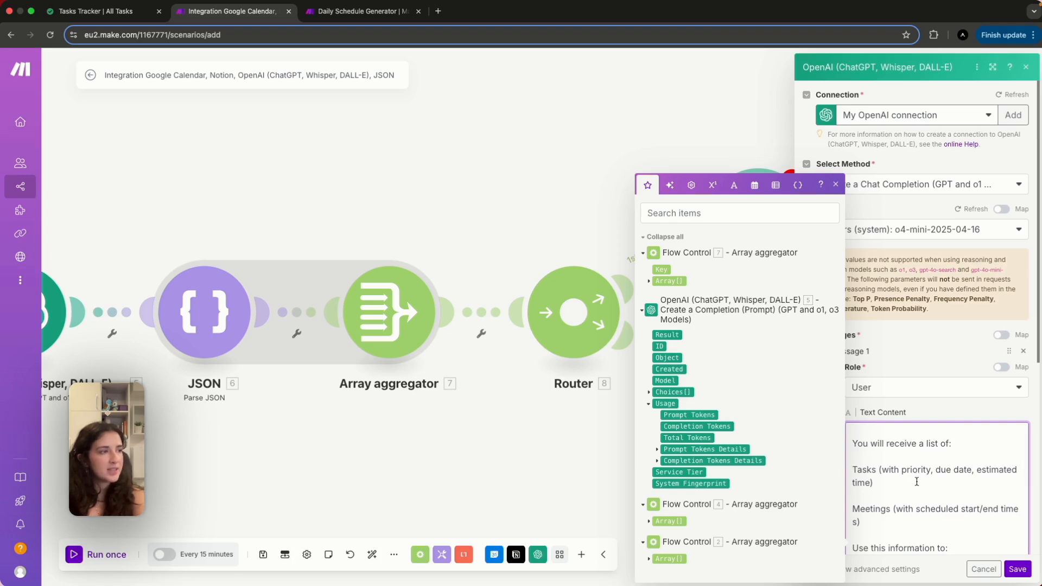
{"action": "scroll", "coordinate": [915, 517], "scroll_direction": "down", "scroll_amount": 4}
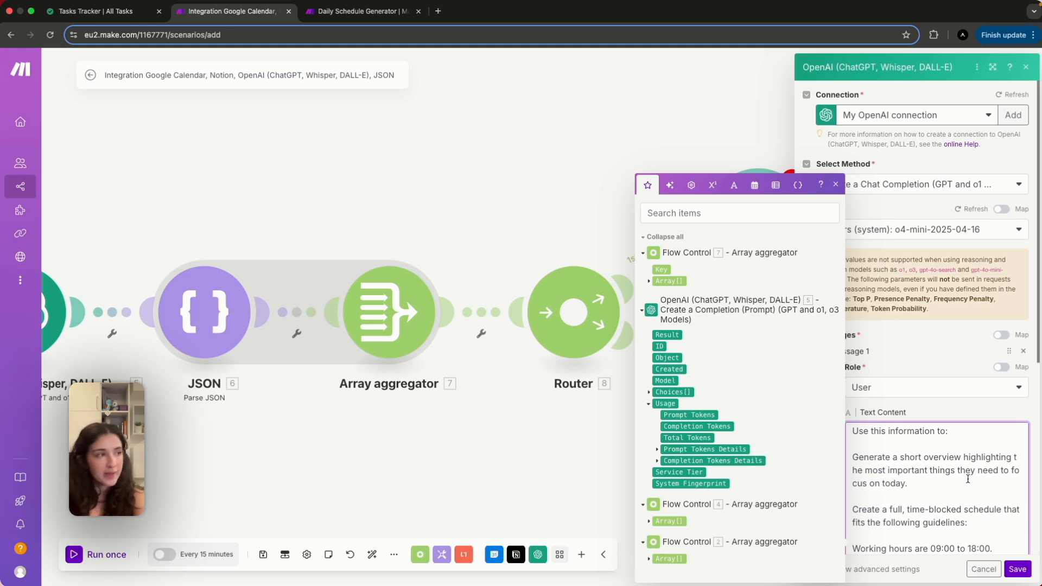
{"action": "scroll", "coordinate": [962, 501], "scroll_direction": "down", "scroll_amount": 1}
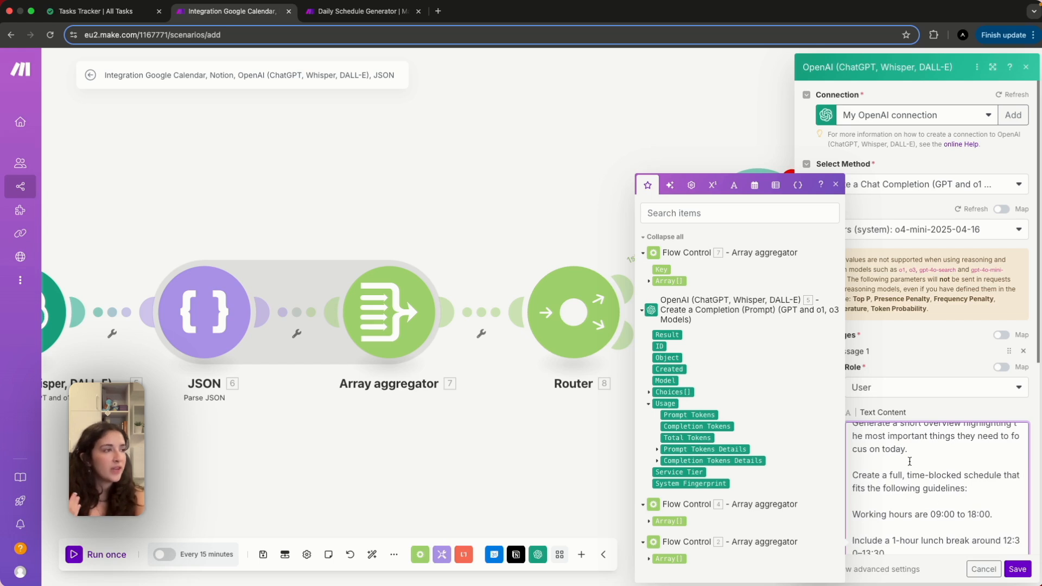
{"action": "scroll", "coordinate": [938, 510], "scroll_direction": "down", "scroll_amount": 1}
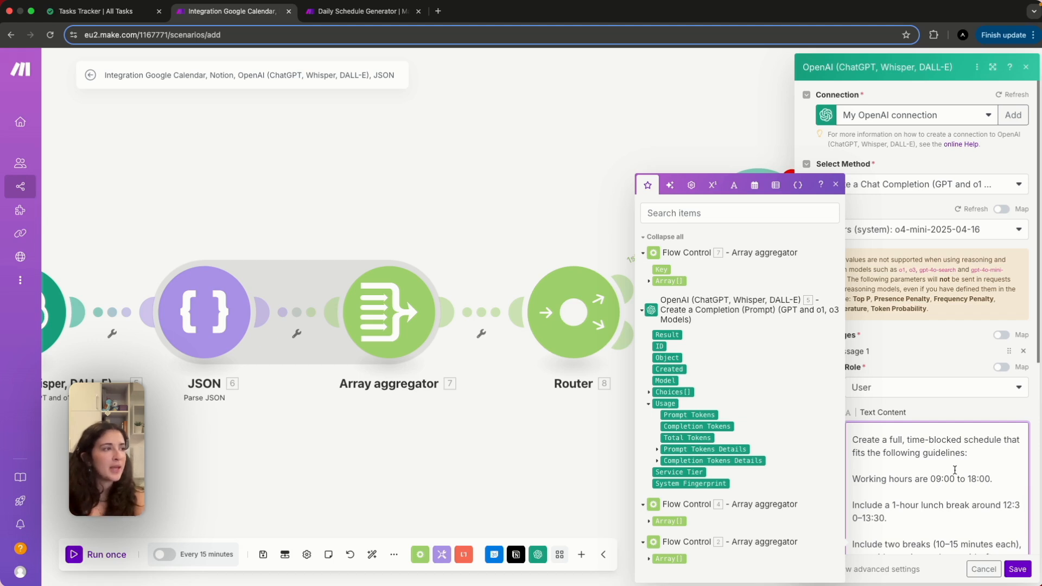
{"action": "scroll", "coordinate": [952, 503], "scroll_direction": "down", "scroll_amount": 2}
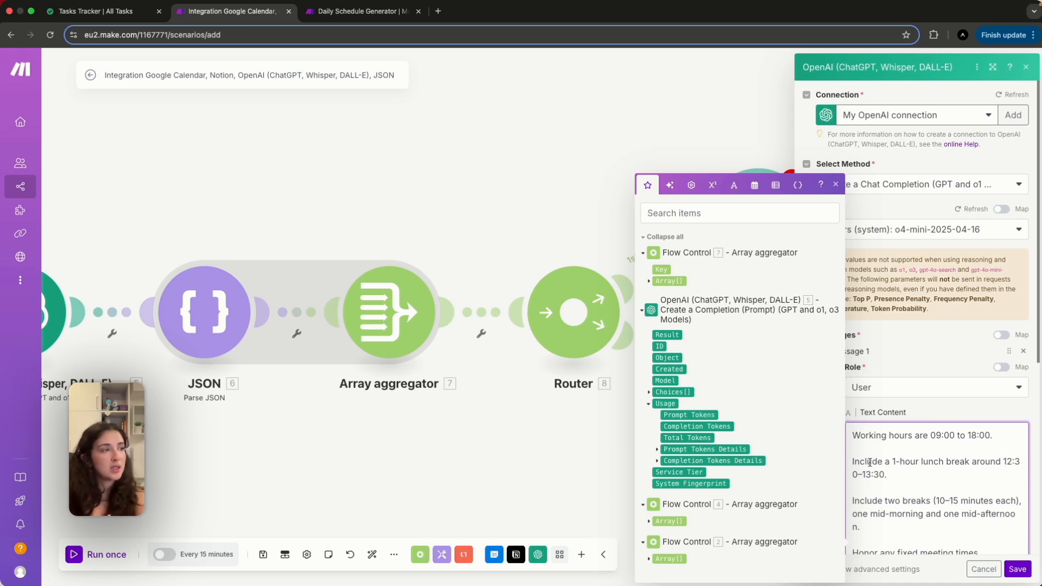
{"action": "scroll", "coordinate": [898, 497], "scroll_direction": "down", "scroll_amount": 2}
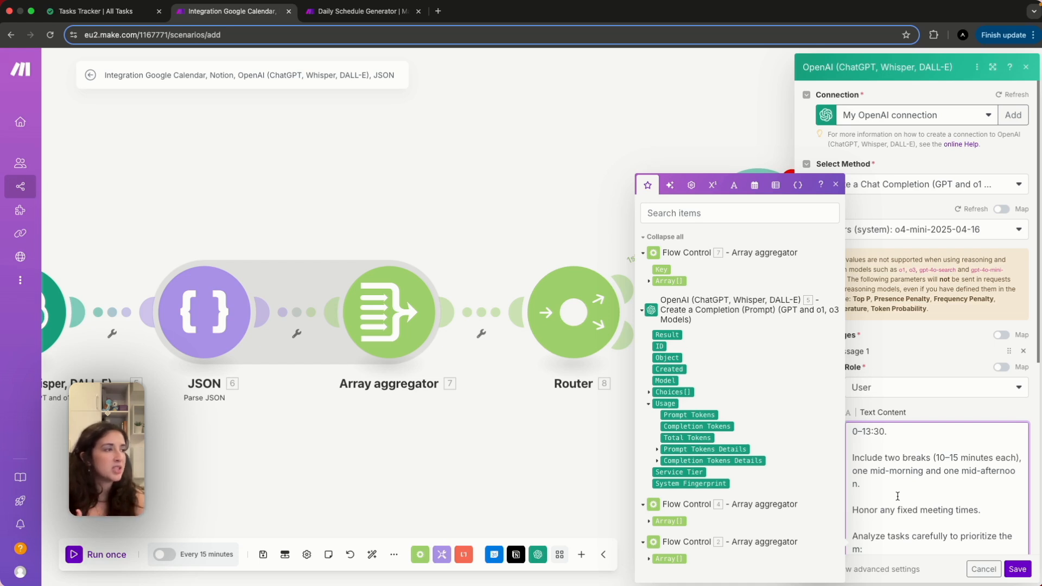
{"action": "scroll", "coordinate": [898, 496], "scroll_direction": "down", "scroll_amount": 4}
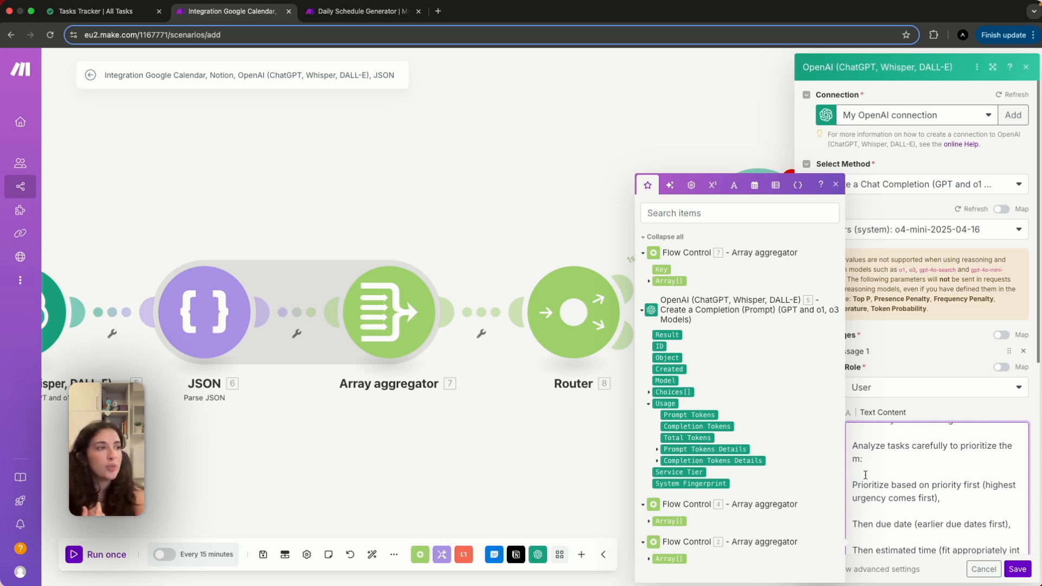
{"action": "scroll", "coordinate": [874, 487], "scroll_direction": "down", "scroll_amount": 1}
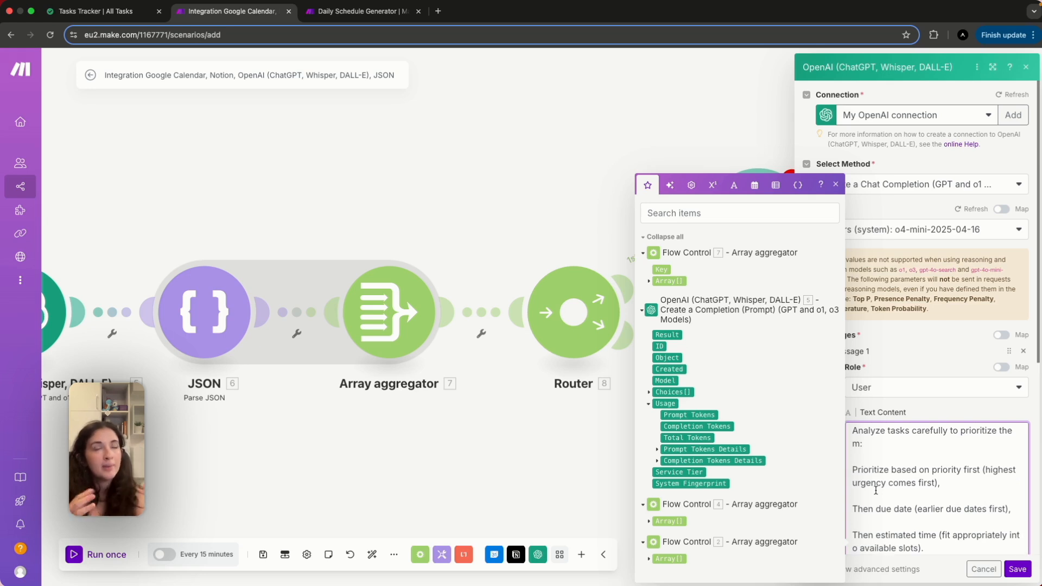
{"action": "scroll", "coordinate": [876, 490], "scroll_direction": "down", "scroll_amount": 1}
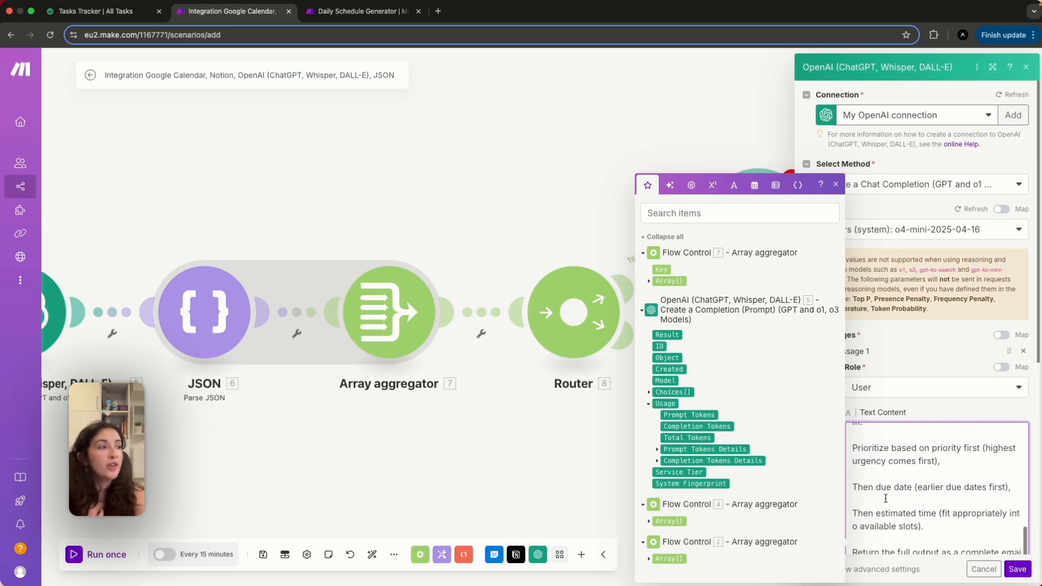
{"action": "scroll", "coordinate": [906, 485], "scroll_direction": "down", "scroll_amount": 1}
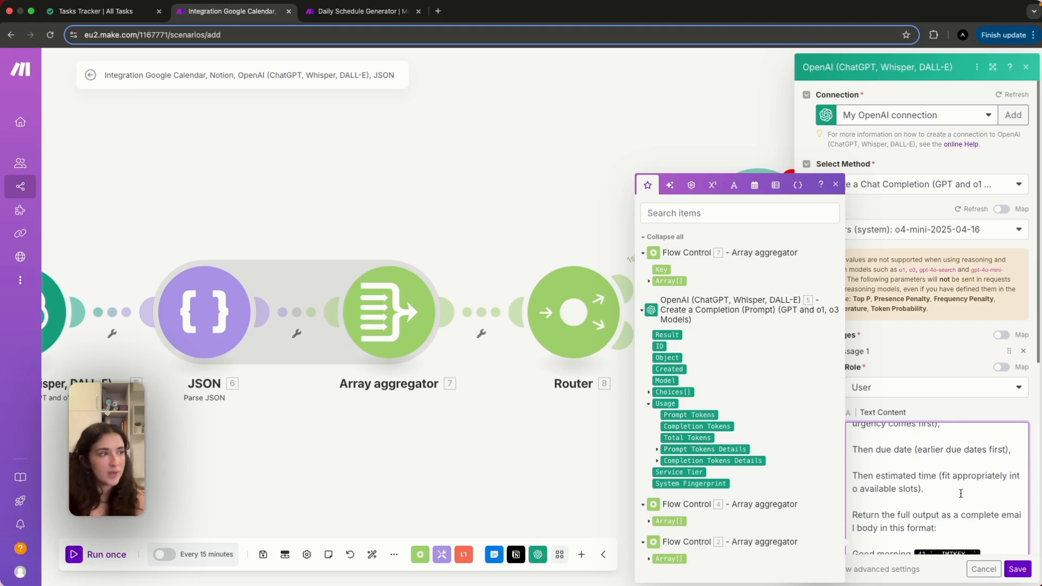
{"action": "scroll", "coordinate": [961, 494], "scroll_direction": "down", "scroll_amount": 4}
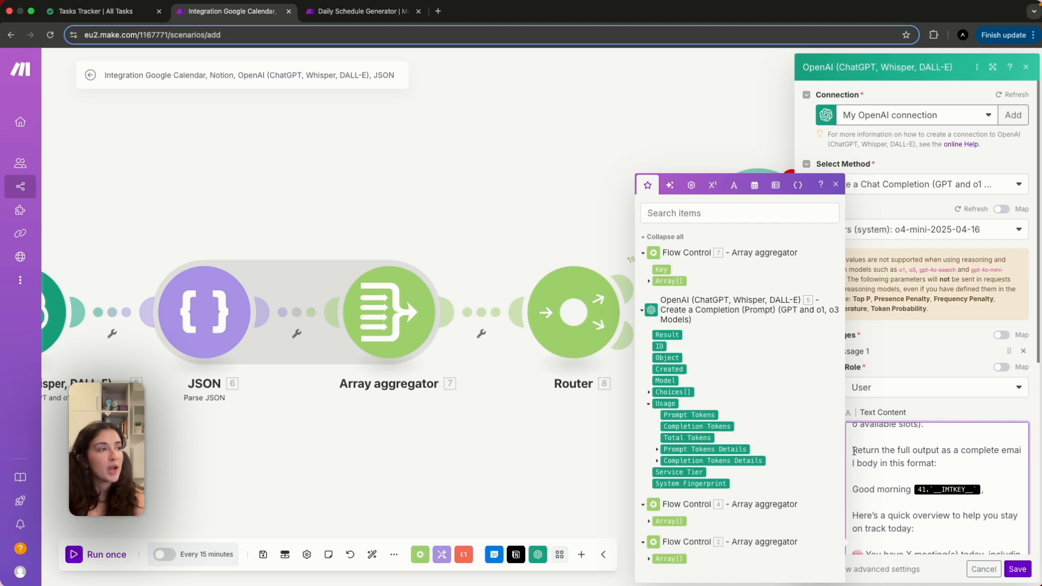
{"action": "scroll", "coordinate": [854, 451], "scroll_direction": "down", "scroll_amount": 1}
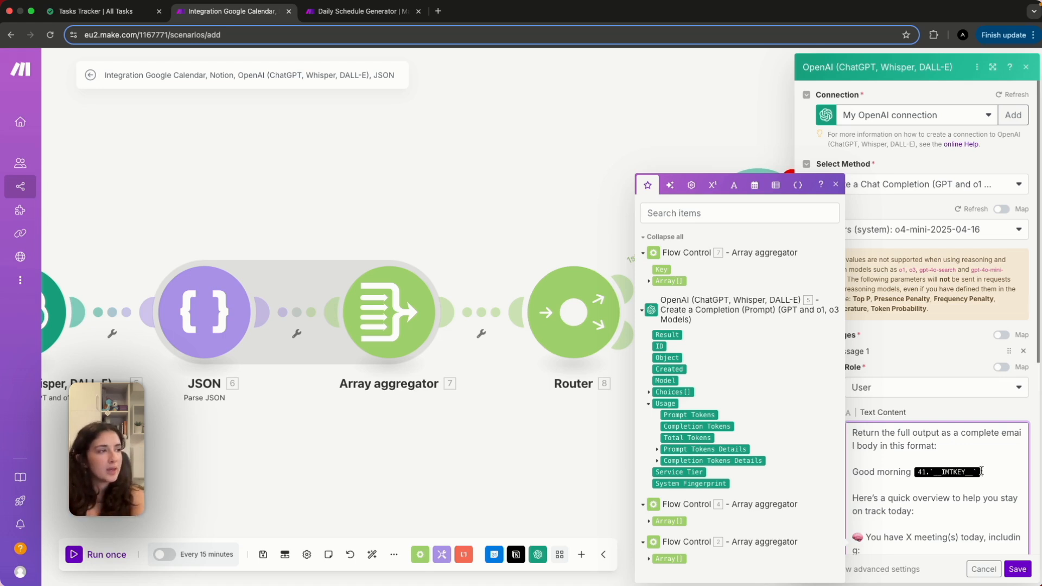
Remap the OpenAI prompt to aggregator 7's Key after 'Good morning' and 7. Array[] as input data.
{"action": "key", "text": "BackSpace"}
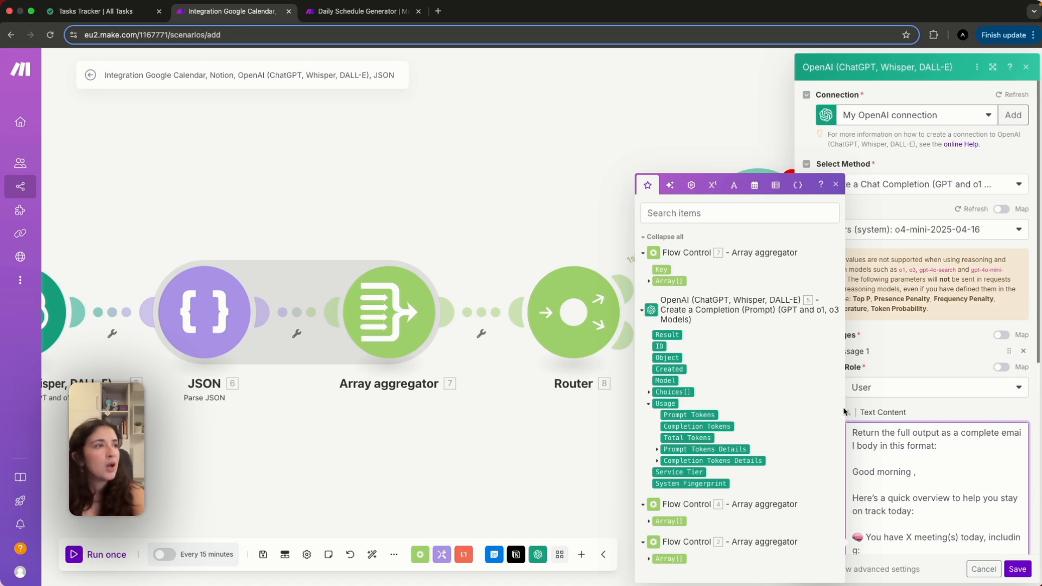
{"action": "left_click", "coordinate": [663, 270]}
{"action": "scroll", "coordinate": [957, 475], "scroll_direction": "down", "scroll_amount": 2}
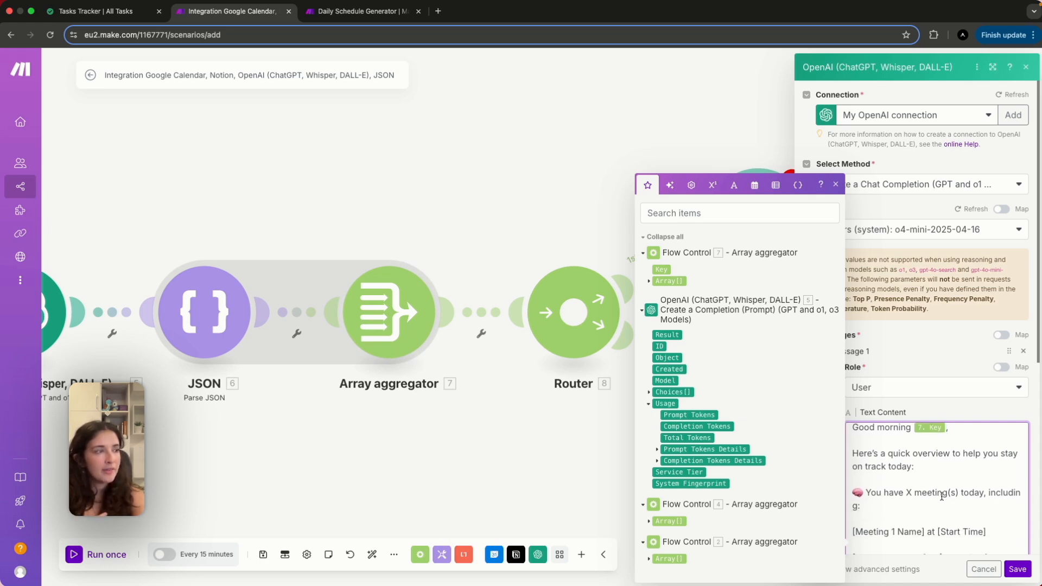
{"action": "scroll", "coordinate": [941, 495], "scroll_direction": "down", "scroll_amount": 1}
{"action": "scroll", "coordinate": [953, 515], "scroll_direction": "down", "scroll_amount": 1}
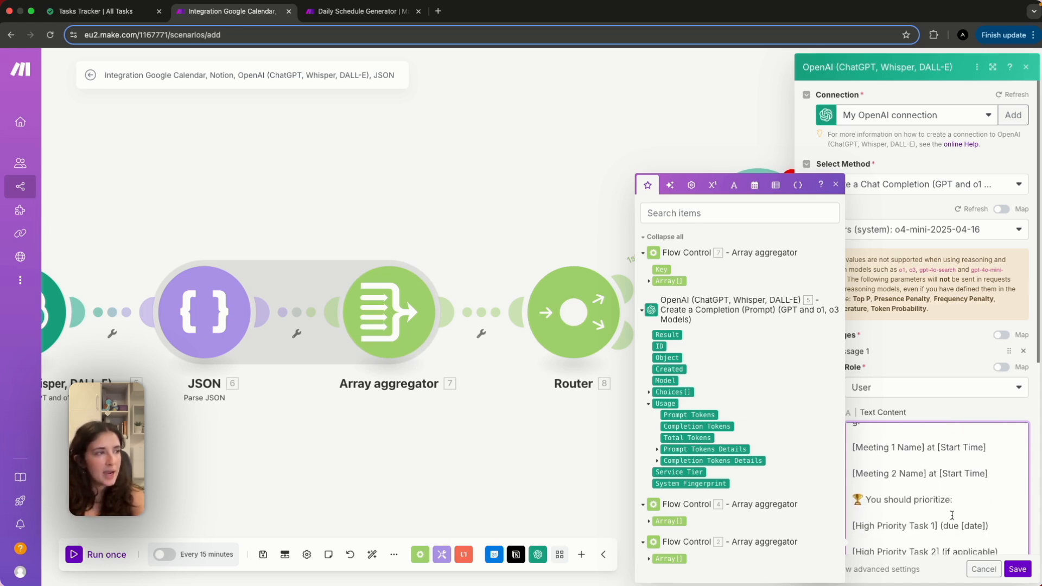
{"action": "scroll", "coordinate": [953, 515], "scroll_direction": "down", "scroll_amount": 1}
{"action": "scroll", "coordinate": [912, 520], "scroll_direction": "down", "scroll_amount": 1}
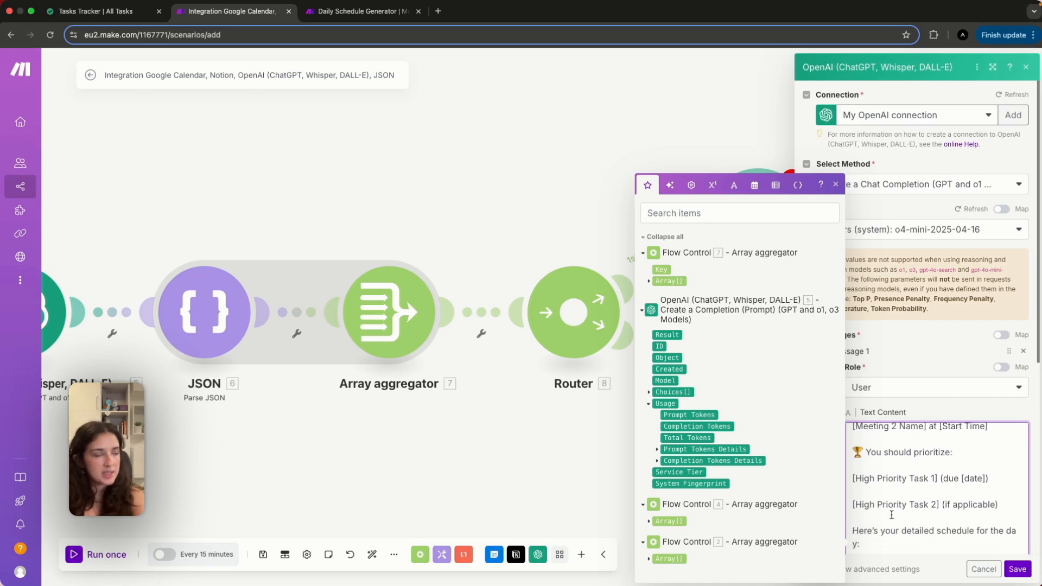
{"action": "scroll", "coordinate": [892, 514], "scroll_direction": "down", "scroll_amount": 1}
{"action": "scroll", "coordinate": [886, 509], "scroll_direction": "down", "scroll_amount": 1}
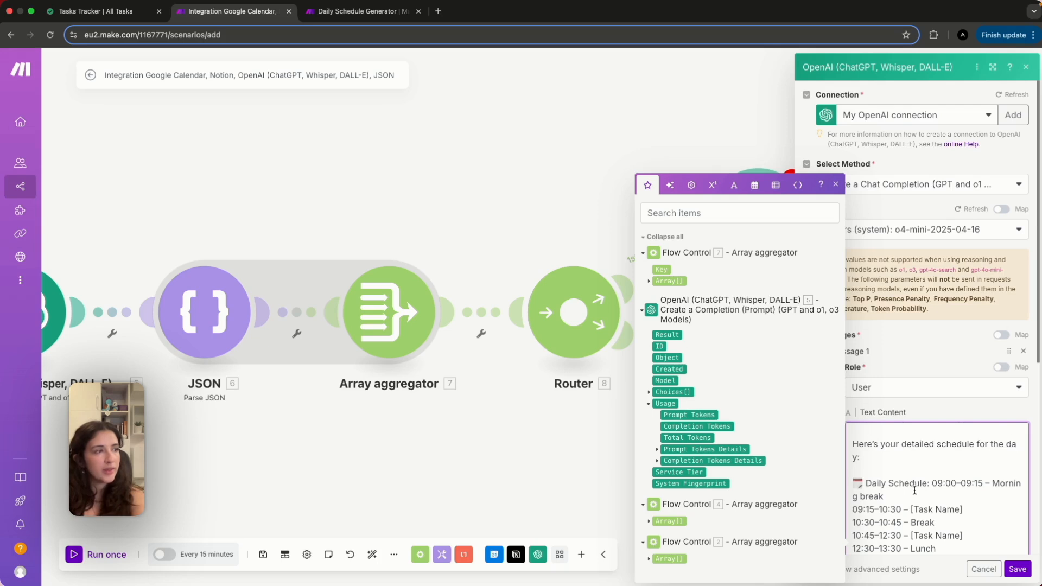
{"action": "scroll", "coordinate": [894, 516], "scroll_direction": "down", "scroll_amount": 1}
{"action": "scroll", "coordinate": [895, 515], "scroll_direction": "down", "scroll_amount": 2}
{"action": "scroll", "coordinate": [894, 516], "scroll_direction": "down", "scroll_amount": 1}
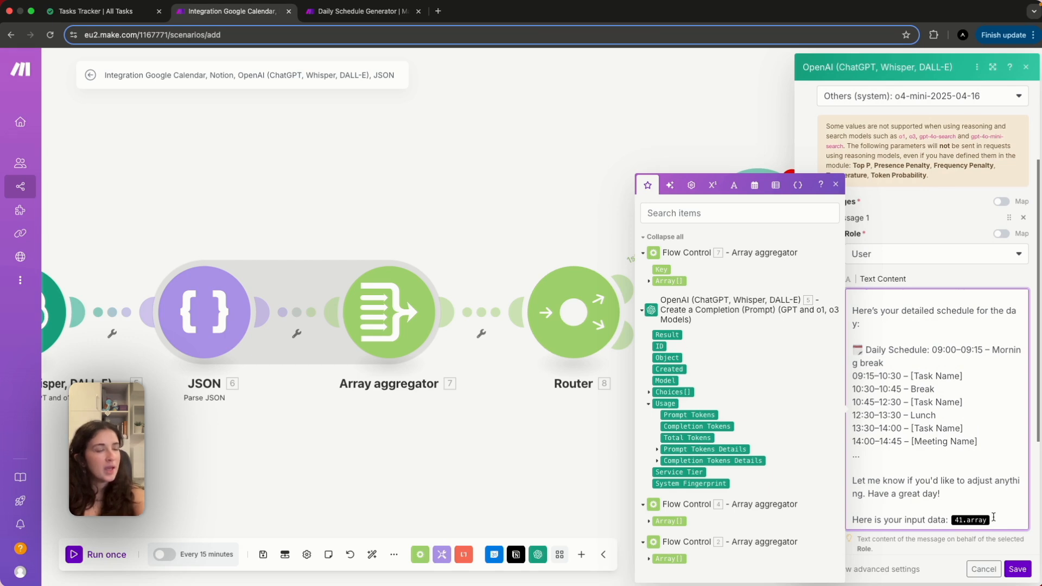
{"action": "key", "text": "BackSpace"}
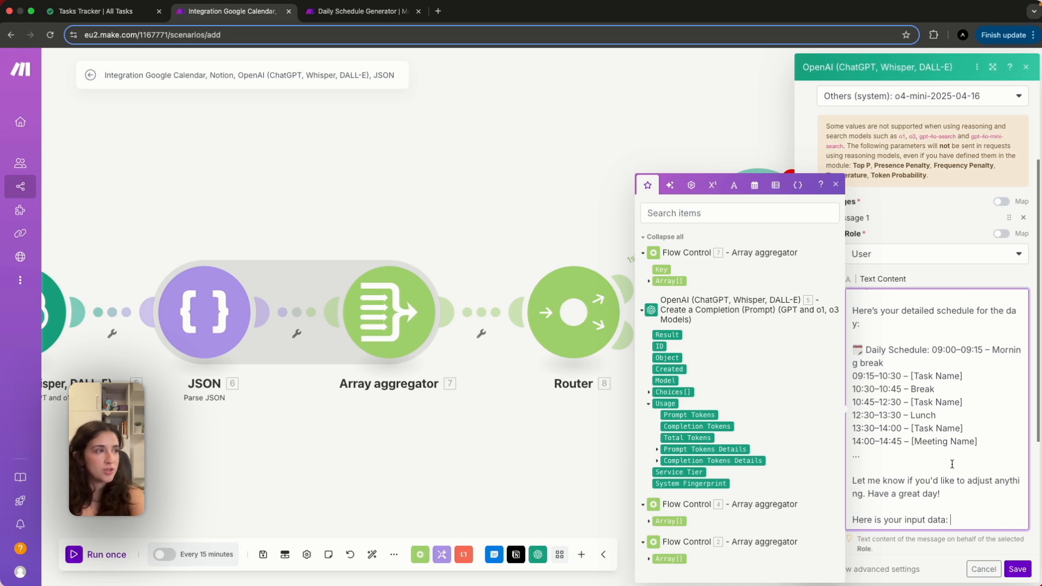
{"action": "left_click", "coordinate": [676, 281]}
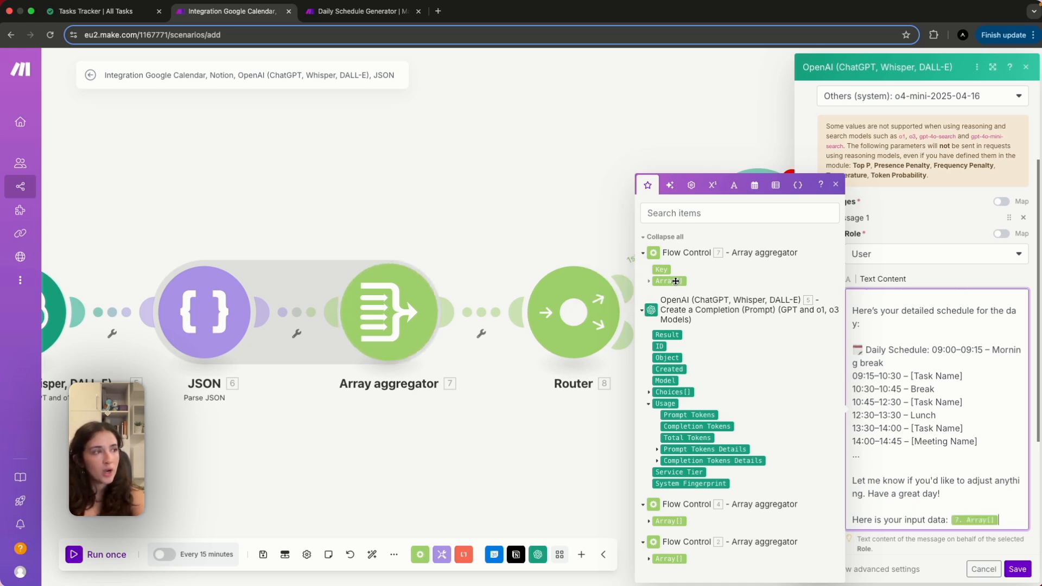
Clear the 2048 Max Completion Tokens limit and save the OpenAI module.
{"action": "scroll", "coordinate": [983, 492], "scroll_direction": "down", "scroll_amount": 2}
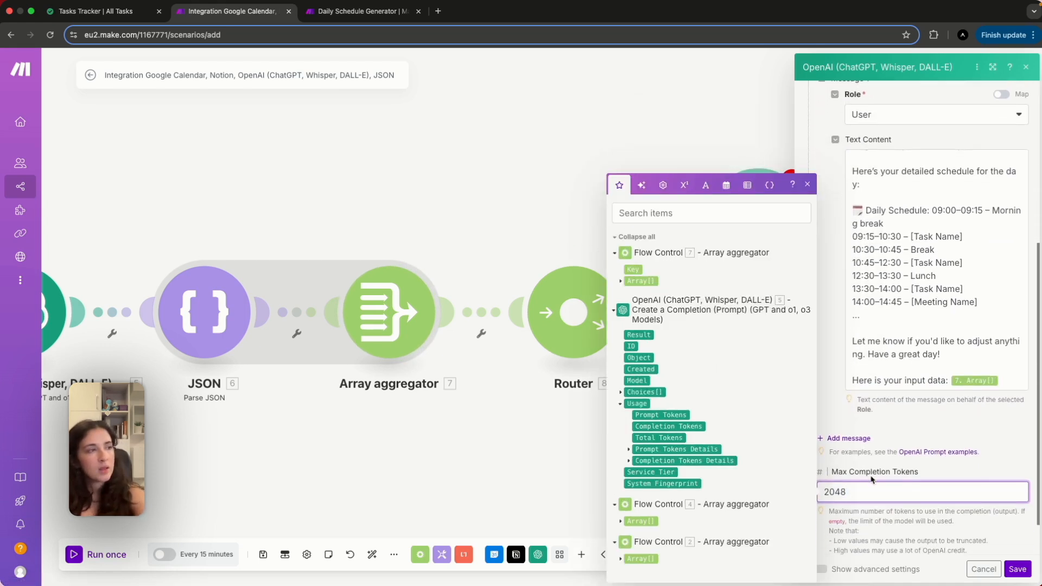
{"action": "double_click", "coordinate": [856, 492]}
{"action": "key", "text": "BackSpace"}
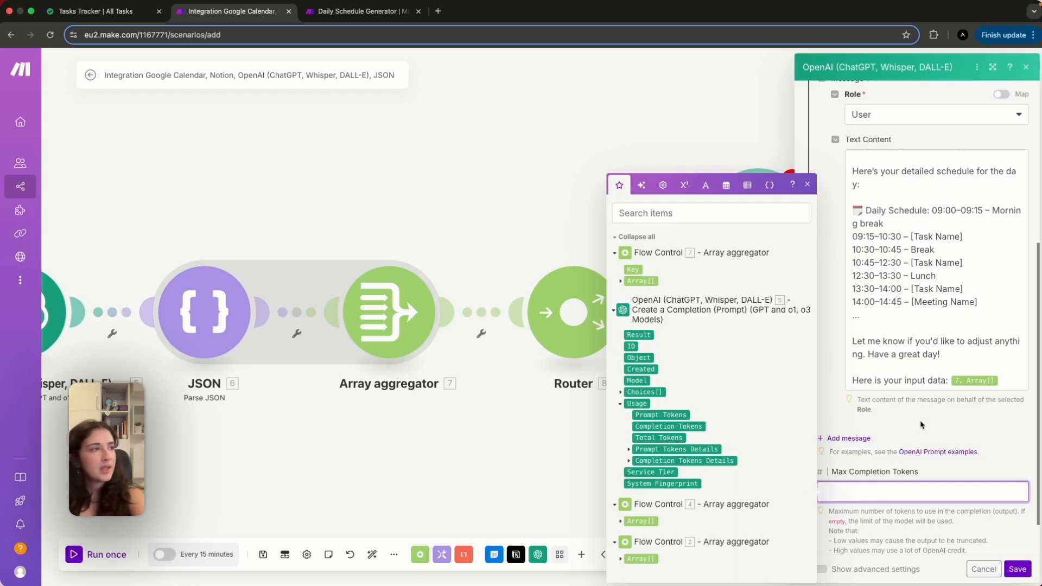
{"action": "scroll", "coordinate": [922, 425], "scroll_direction": "up", "scroll_amount": 5}
{"action": "left_click", "coordinate": [1019, 569]}
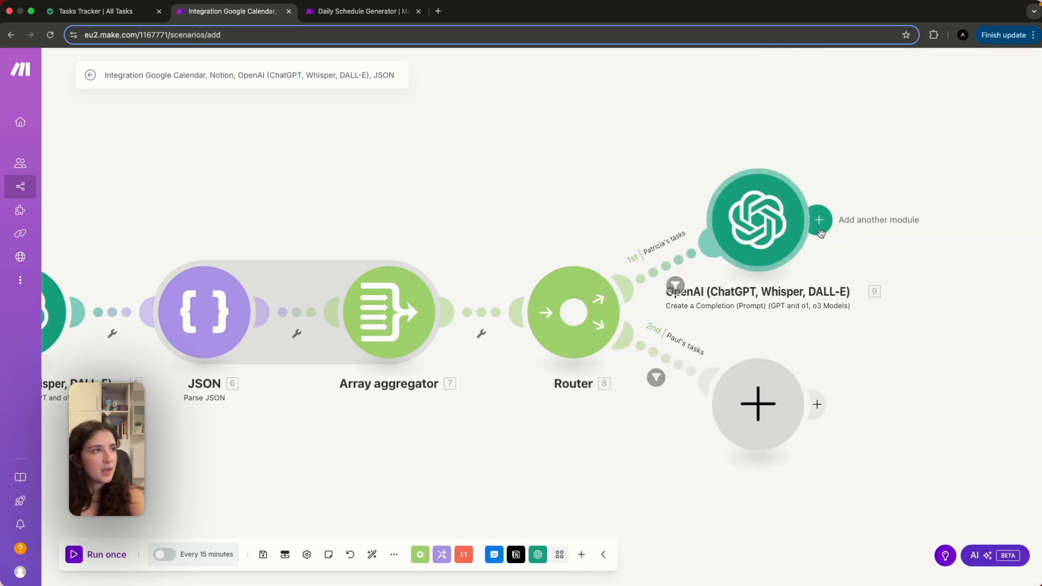
Add a Gmail Send an Email module after the first-route OpenAI module.
{"action": "left_click", "coordinate": [819, 220]}
{"action": "scroll", "coordinate": [878, 317], "scroll_direction": "down", "scroll_amount": 1}
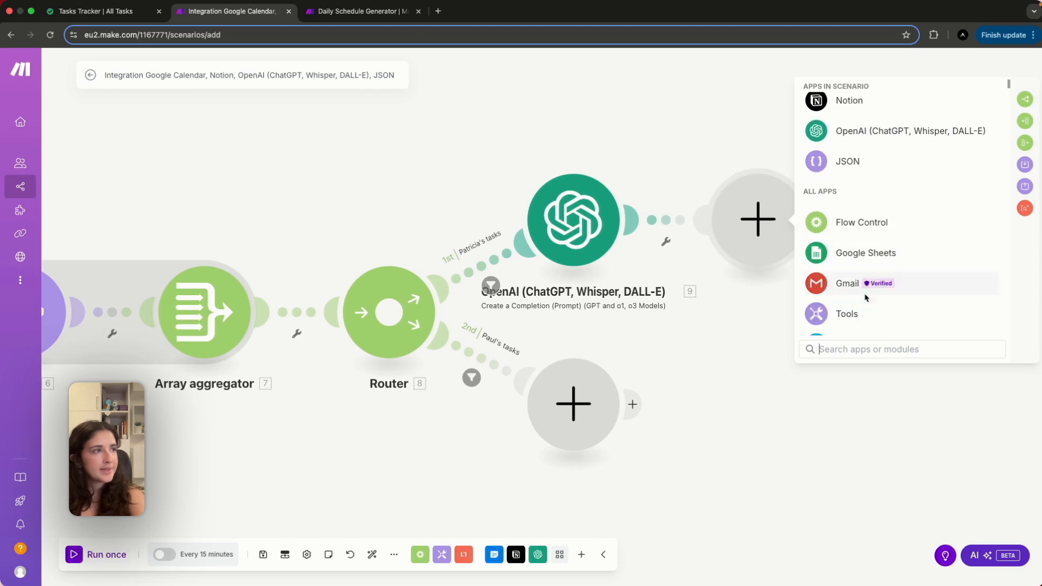
{"action": "left_click", "coordinate": [845, 283]}
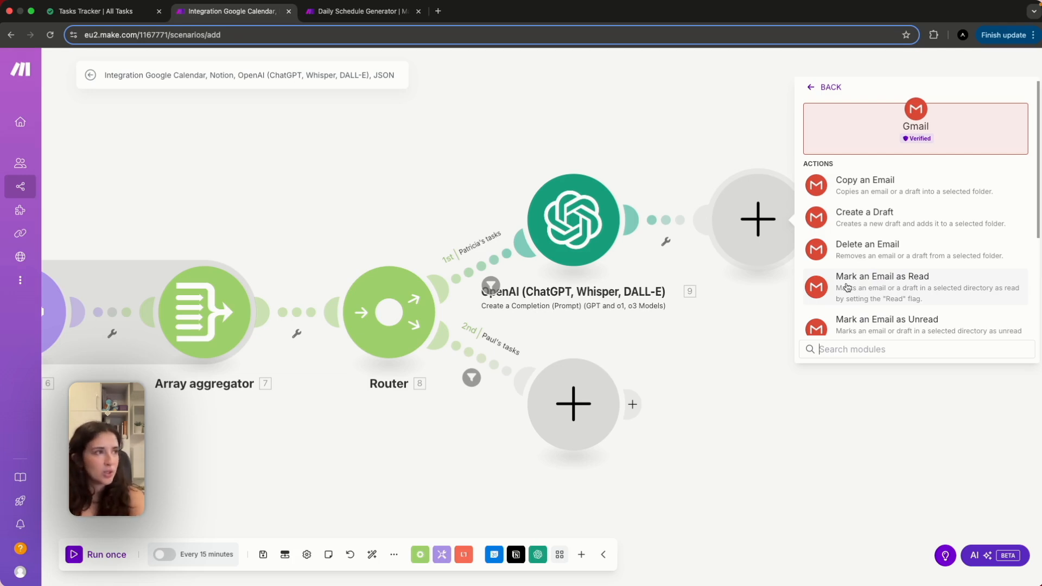
{"action": "scroll", "coordinate": [877, 304], "scroll_direction": "down", "scroll_amount": 3}
{"action": "scroll", "coordinate": [876, 266], "scroll_direction": "down", "scroll_amount": 1}
{"action": "left_click", "coordinate": [870, 298]}
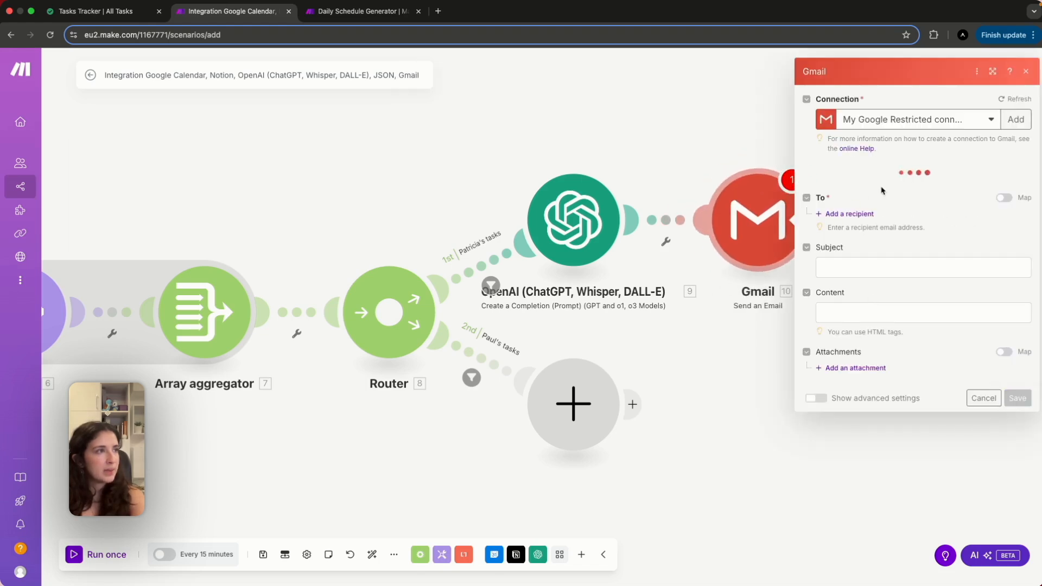
Set the subject to 'Daily Planner' and map Choices[] Message.Content into the email content.
{"action": "left_click", "coordinate": [848, 239]}
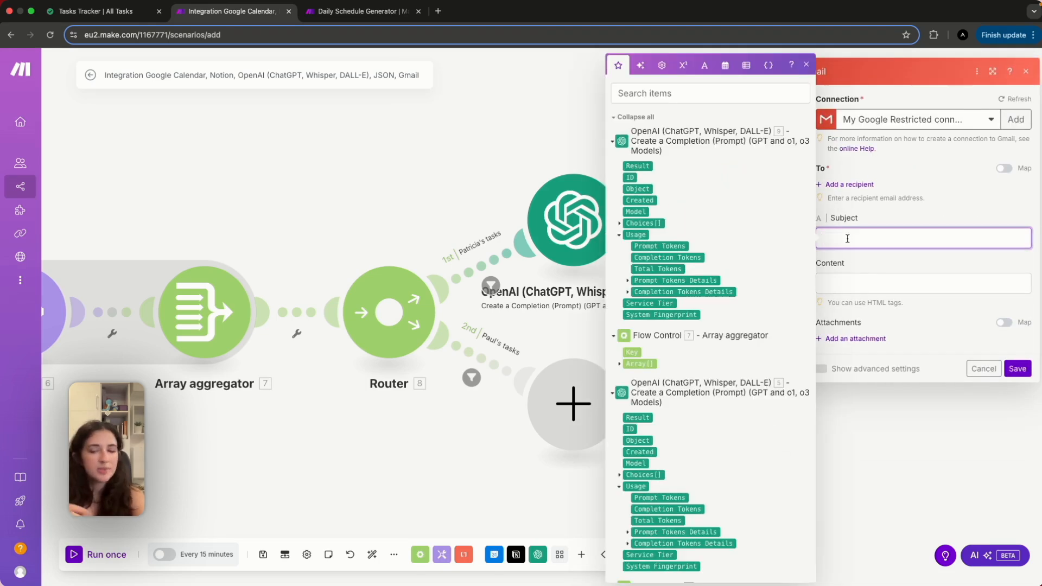
{"action": "type", "text": "Daily Planner"}
{"action": "left_click", "coordinate": [854, 282]}
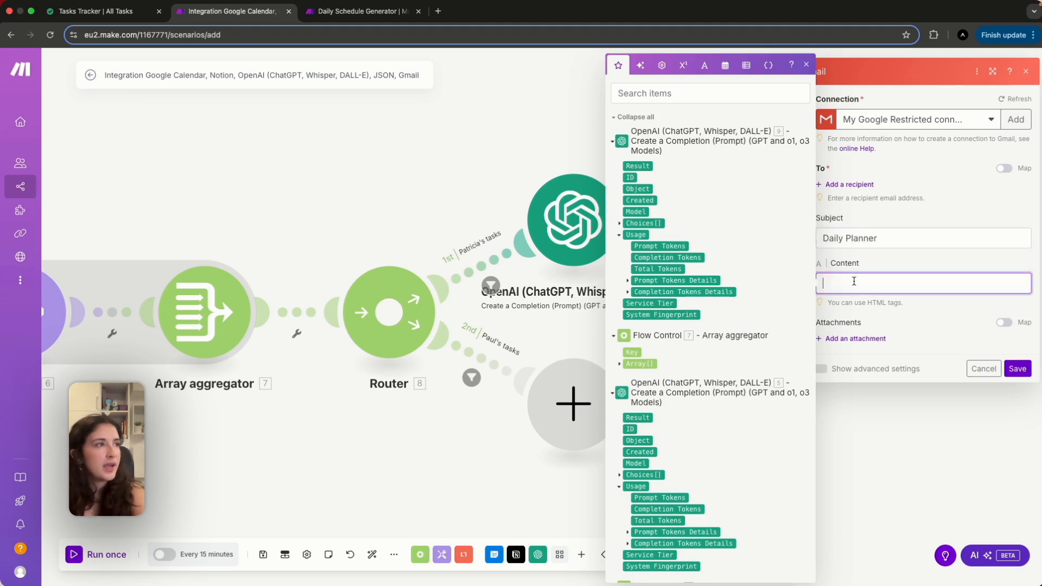
{"action": "left_click", "coordinate": [620, 223]}
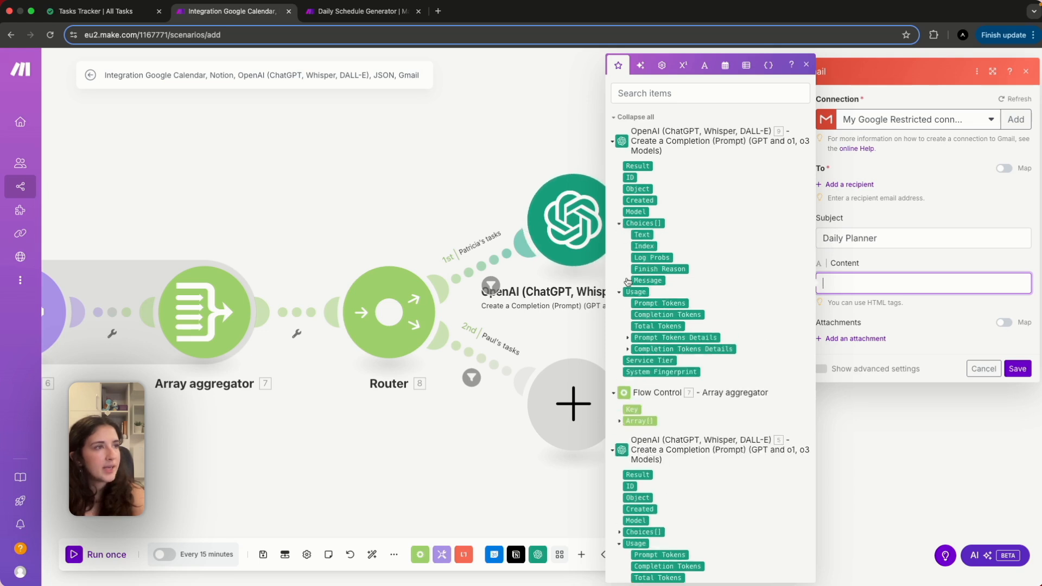
{"action": "left_click", "coordinate": [628, 281]}
{"action": "left_click", "coordinate": [654, 302]}
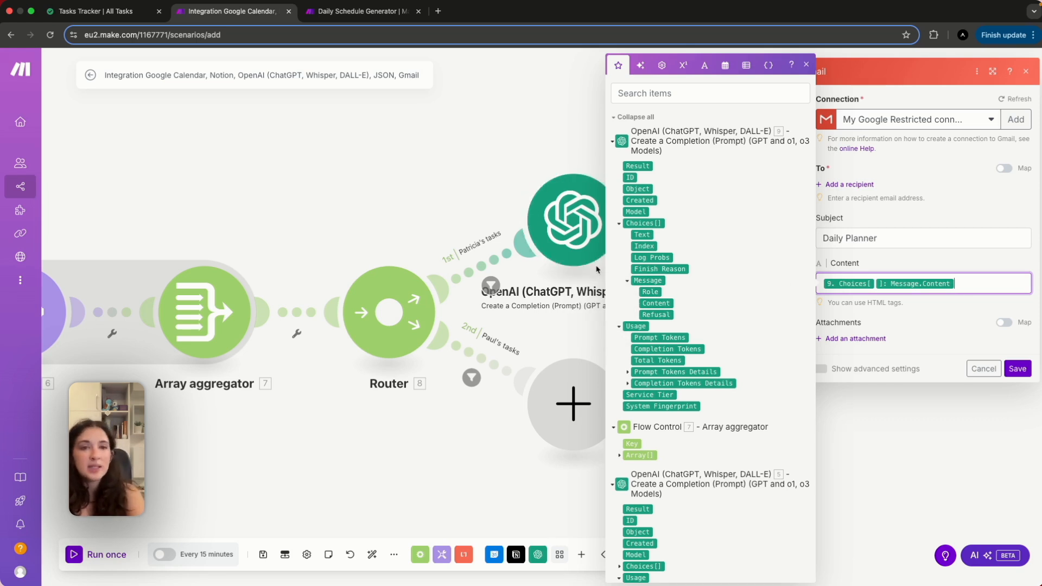
{"action": "left_click", "coordinate": [906, 328]}
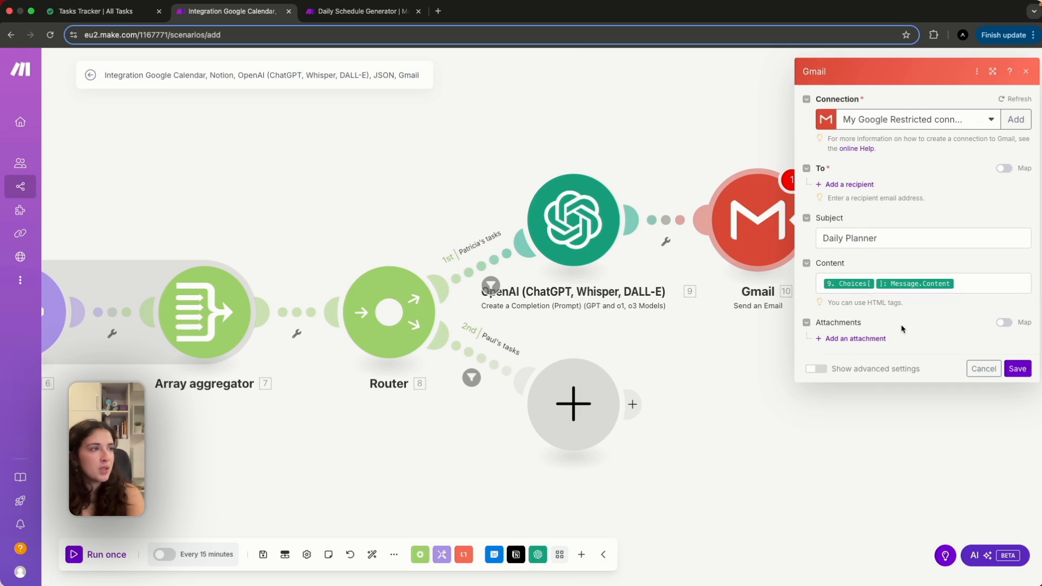
Add a recipient e-mail address and save the Gmail module.
{"action": "left_click", "coordinate": [860, 184]}
{"action": "left_click", "coordinate": [867, 200]}
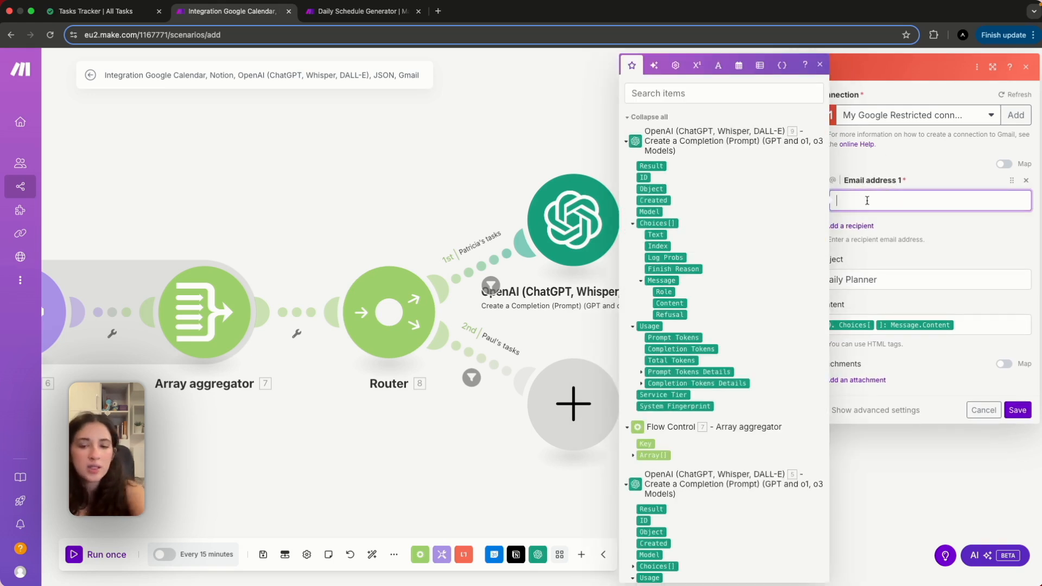
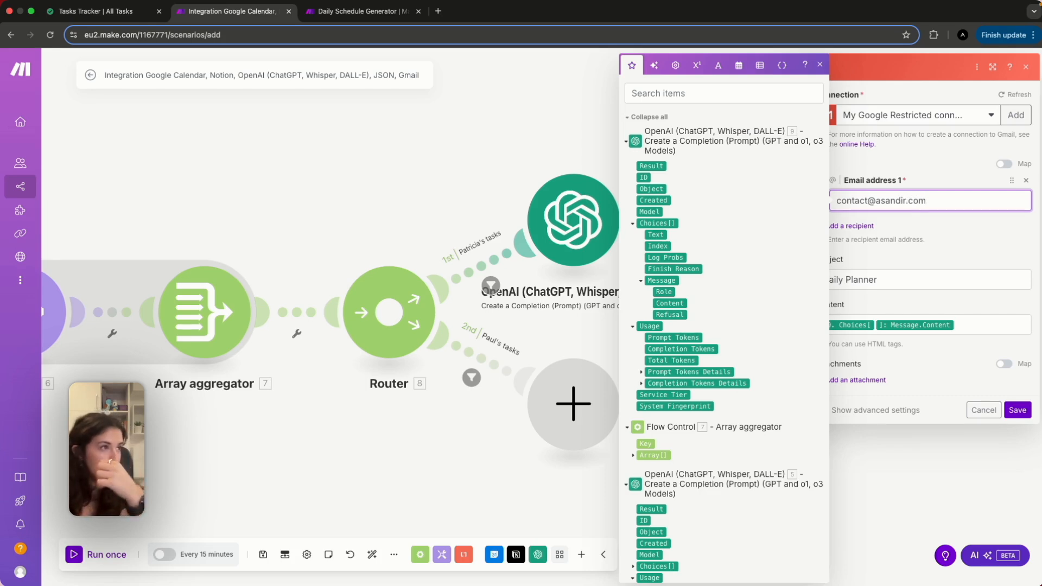
{"action": "left_click", "coordinate": [1011, 222]}
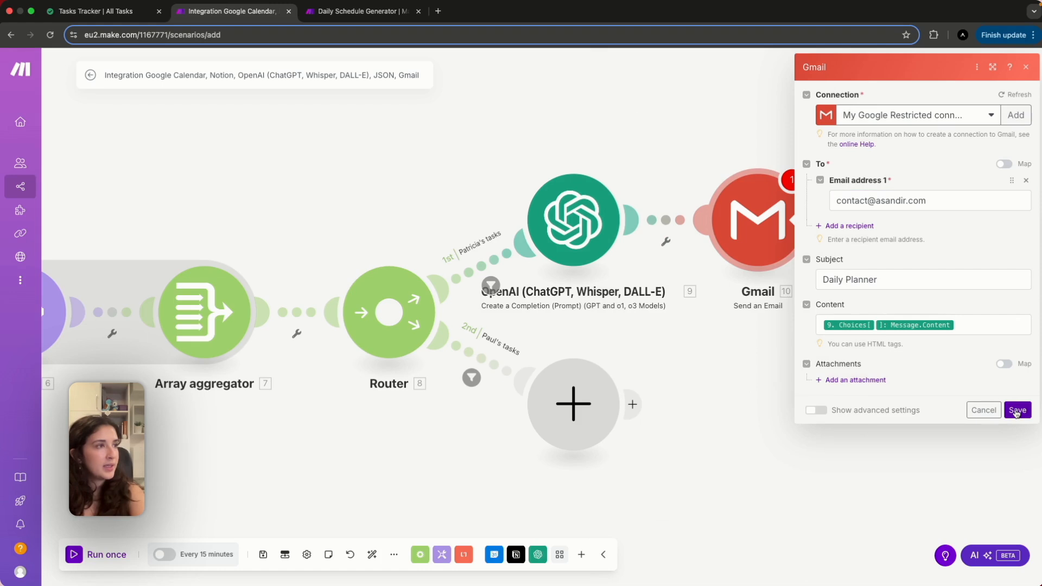
{"action": "left_click", "coordinate": [1017, 411]}
Dismiss the canvas options and the unsaved-changes warning, staying in the scenario editor.
{"action": "right_click", "coordinate": [873, 403]}
{"action": "scroll", "coordinate": [873, 403], "scroll_direction": "left", "scroll_amount": 5}
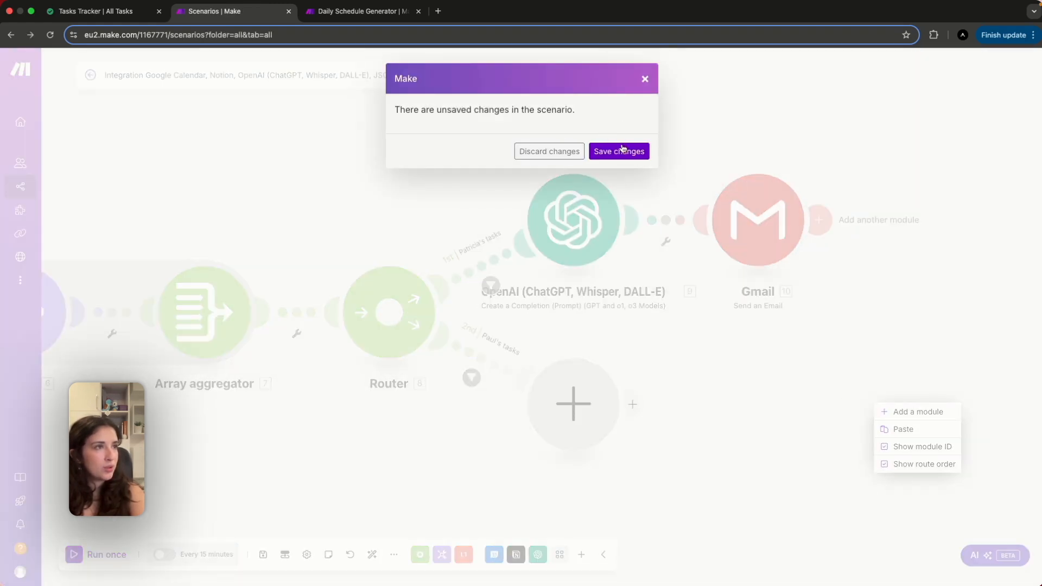
{"action": "left_click", "coordinate": [645, 79]}
{"action": "left_click", "coordinate": [744, 405]}
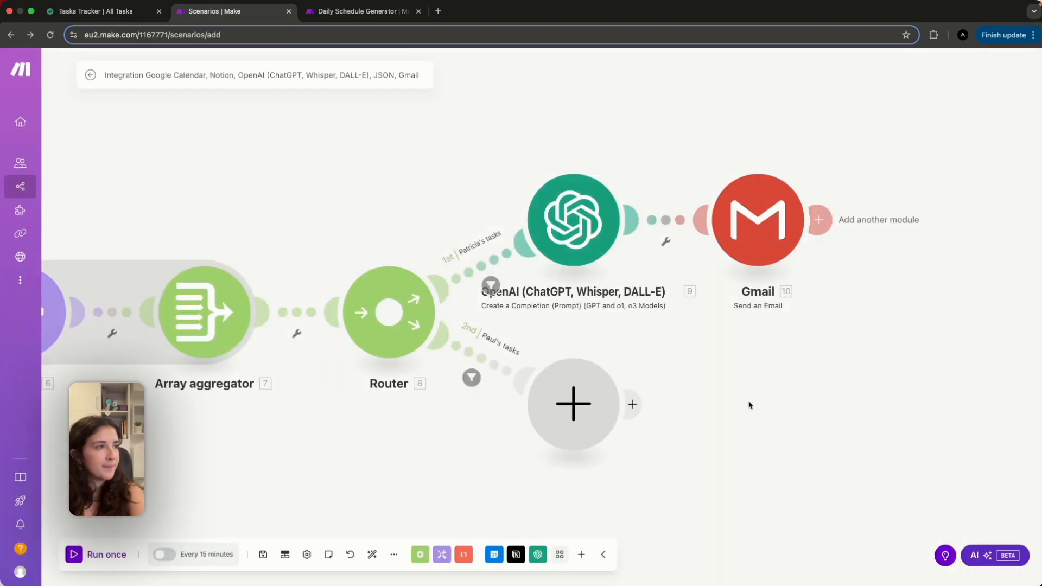
{"action": "scroll", "coordinate": [829, 409], "scroll_direction": "left", "scroll_amount": 15}
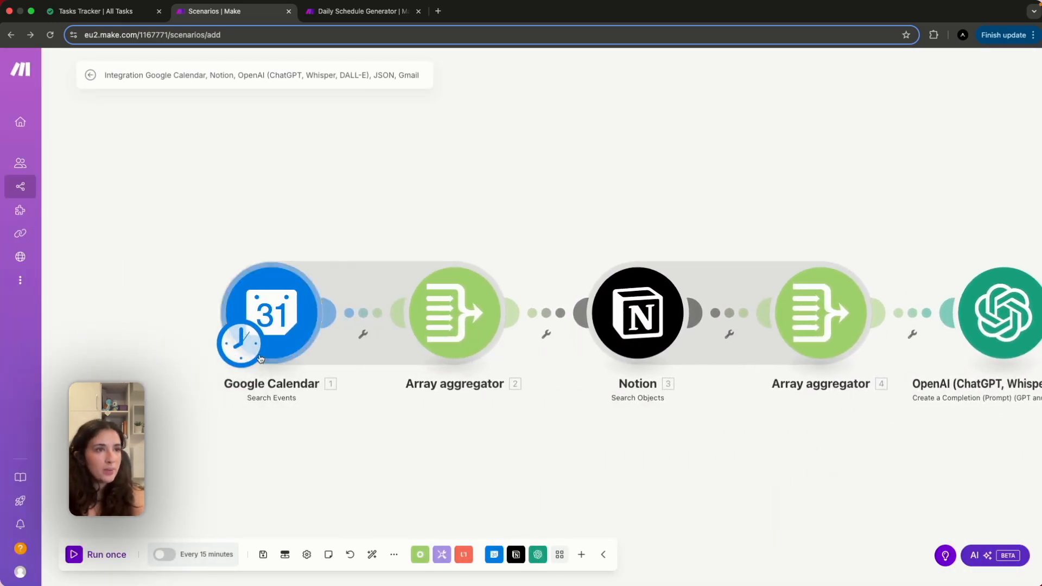
Schedule the scenario to run every day at 08:30 and save the schedule.
{"action": "left_click", "coordinate": [239, 351]}
{"action": "left_click", "coordinate": [365, 281]}
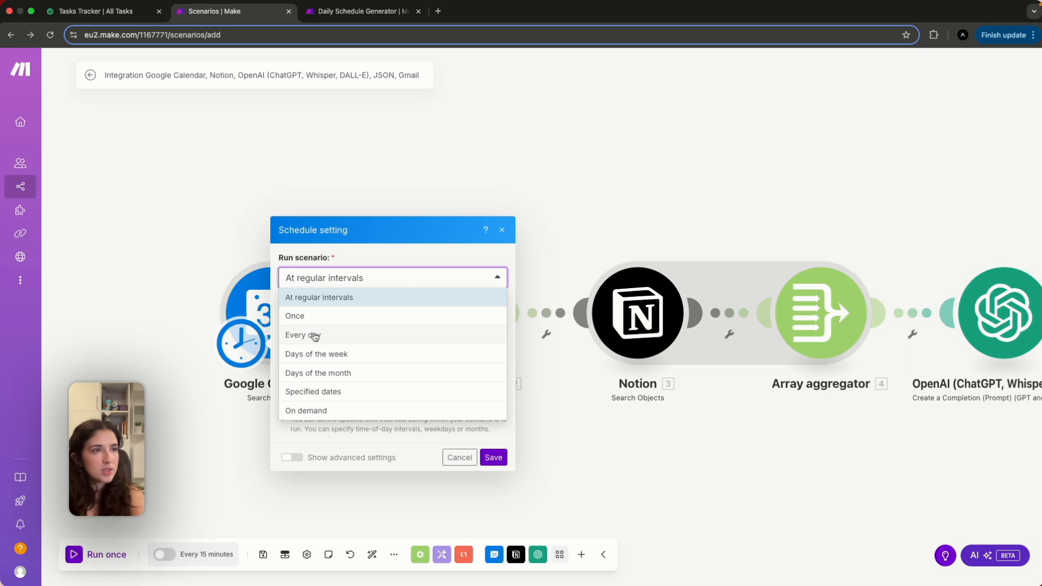
{"action": "left_click", "coordinate": [333, 336]}
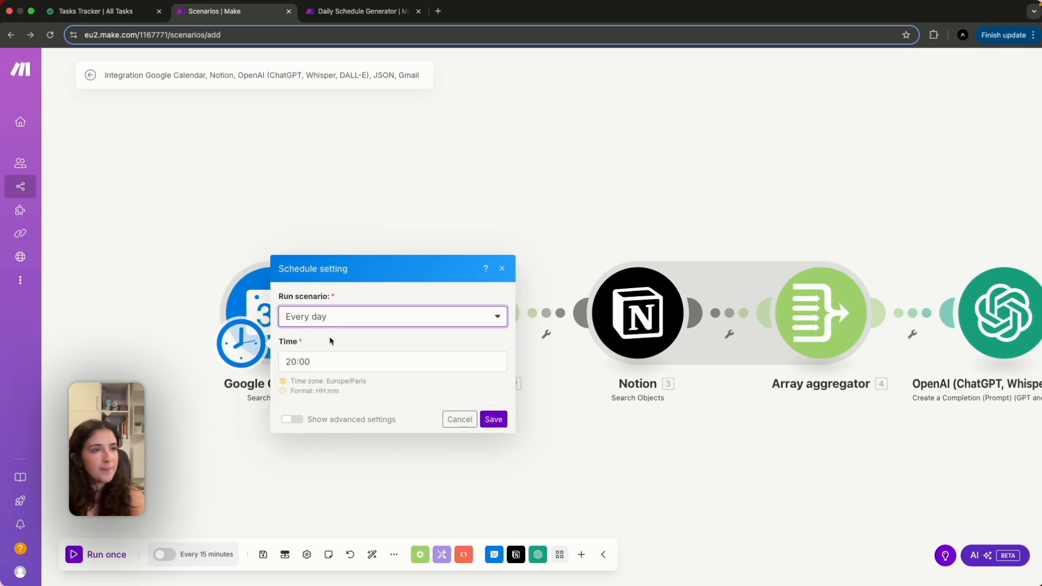
{"action": "left_click", "coordinate": [291, 361]}
{"action": "left_click", "coordinate": [543, 392]}
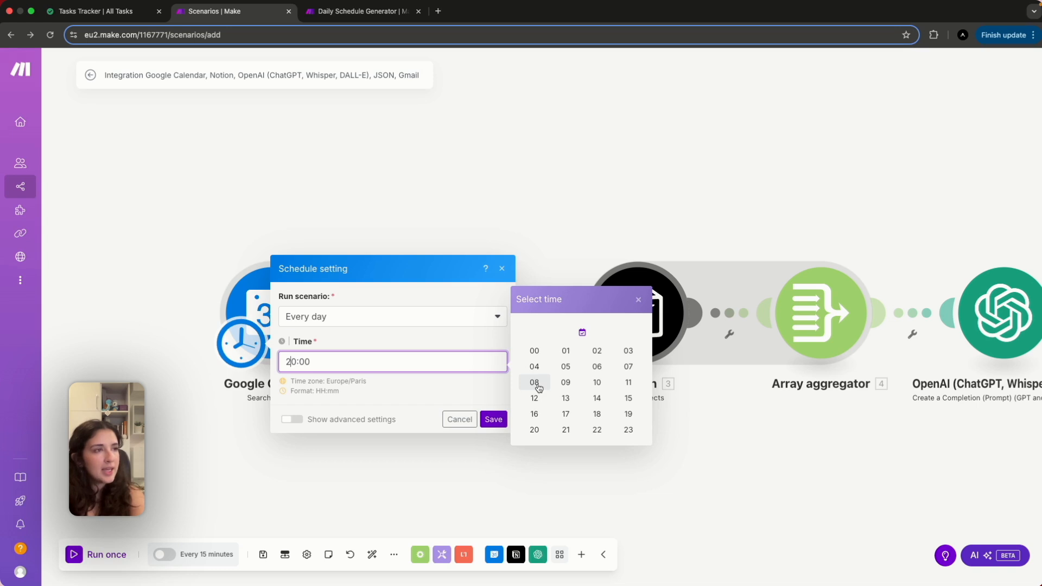
{"action": "left_click", "coordinate": [539, 386]}
{"action": "left_click", "coordinate": [625, 387]}
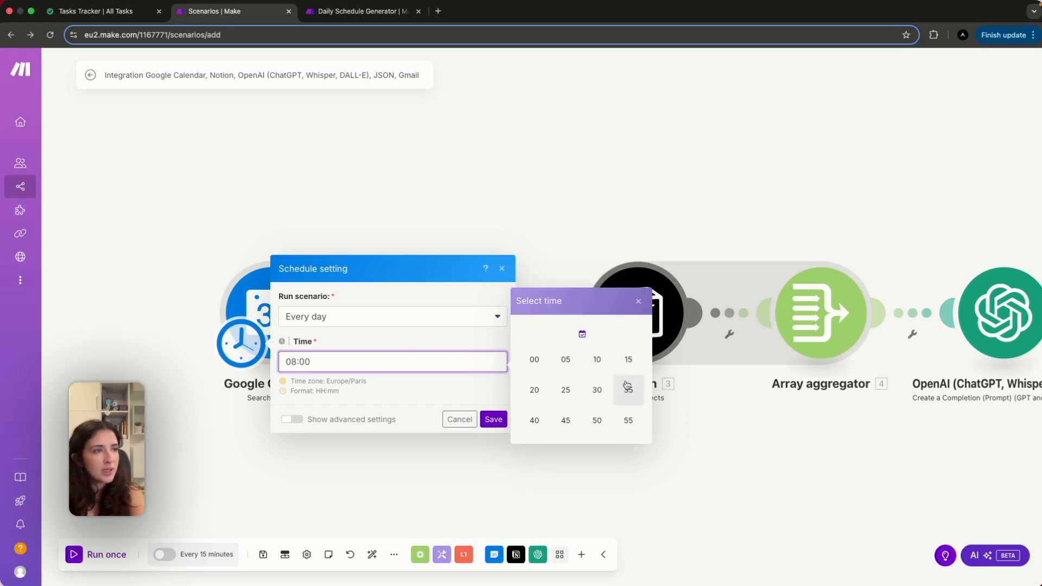
{"action": "left_click", "coordinate": [595, 391]}
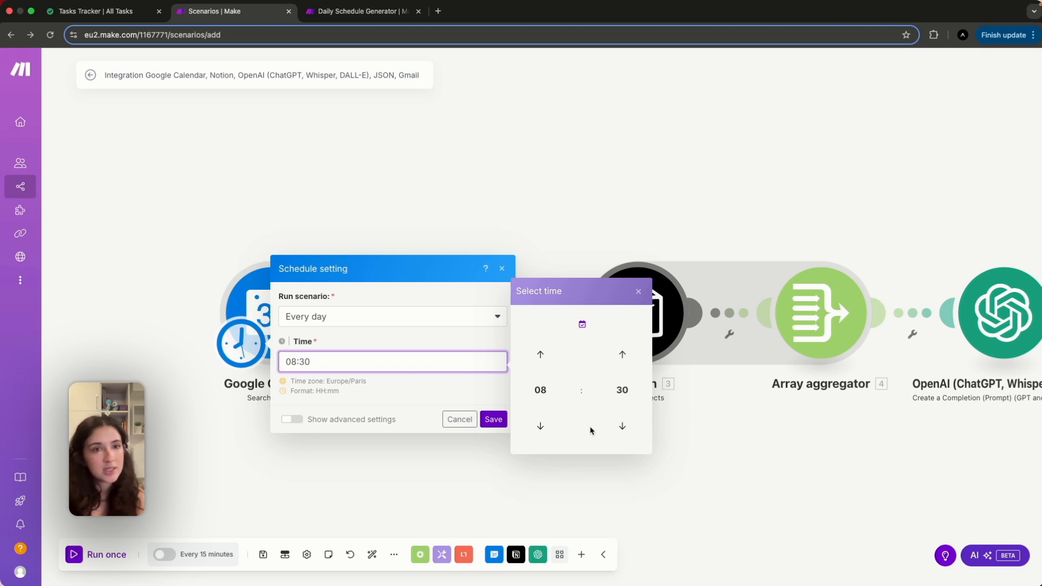
{"action": "left_click", "coordinate": [461, 379]}
{"action": "left_click", "coordinate": [494, 419]}
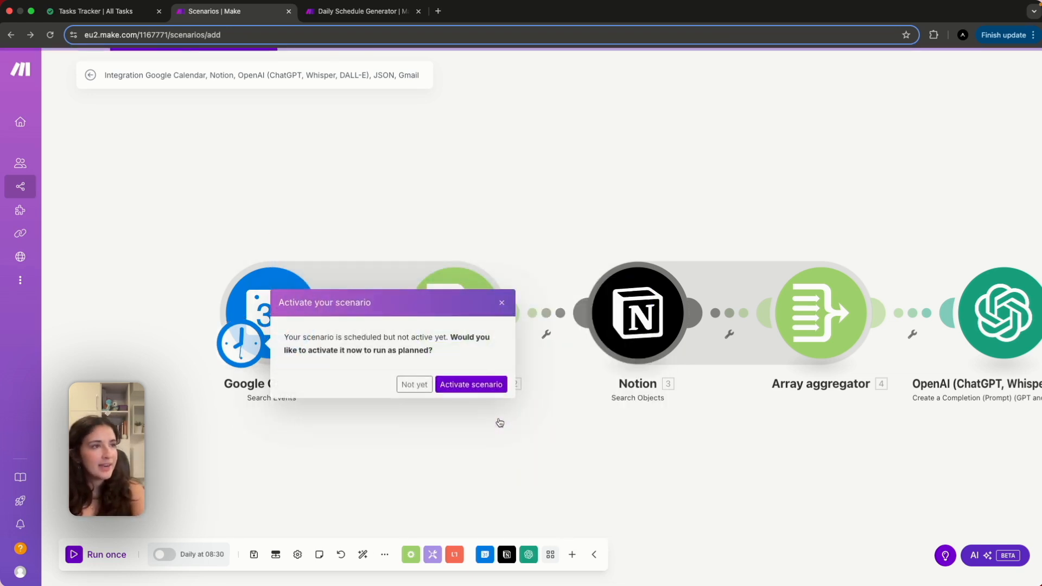
Choose Not yet to leave the scenario inactive.
{"action": "left_click", "coordinate": [405, 385]}
{"action": "scroll", "coordinate": [617, 457], "scroll_direction": "right", "scroll_amount": 15}
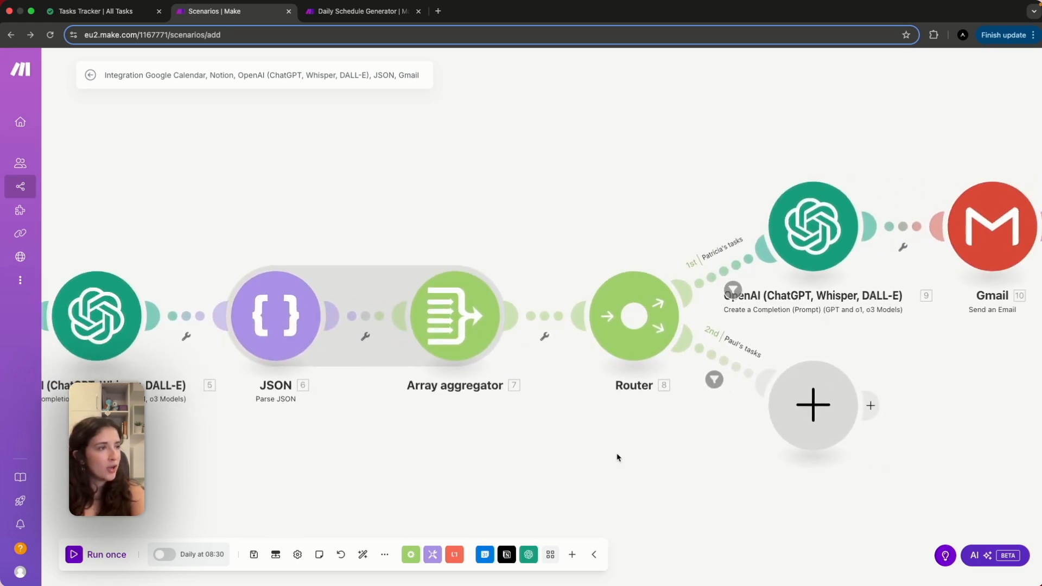
{"action": "scroll", "coordinate": [618, 458], "scroll_direction": "left", "scroll_amount": 3}
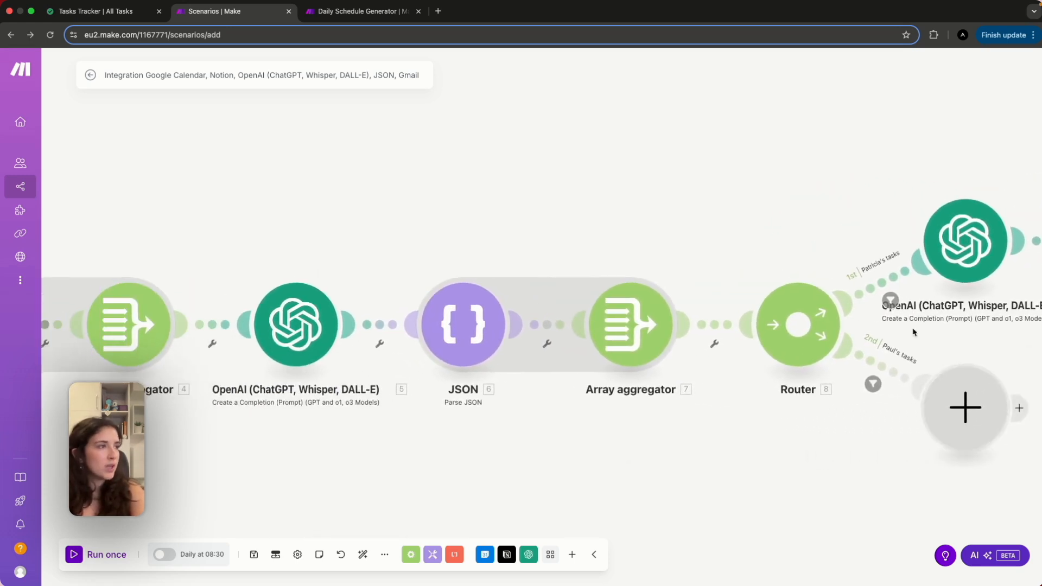
{"action": "scroll", "coordinate": [861, 434], "scroll_direction": "right", "scroll_amount": 3}
{"action": "scroll", "coordinate": [862, 435], "scroll_direction": "down", "scroll_amount": 1}
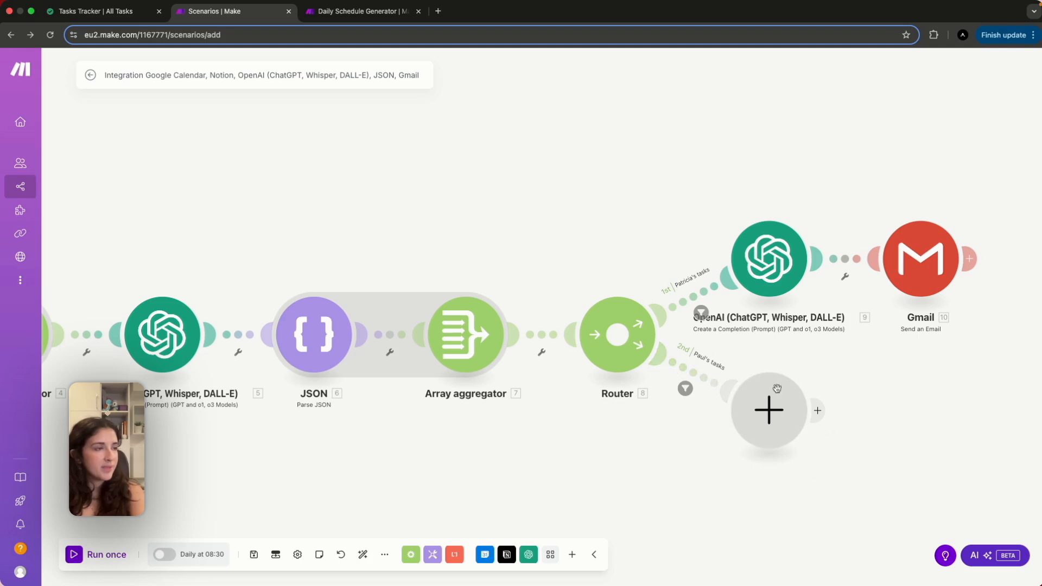
{"action": "scroll", "coordinate": [610, 493], "scroll_direction": "left", "scroll_amount": 5}
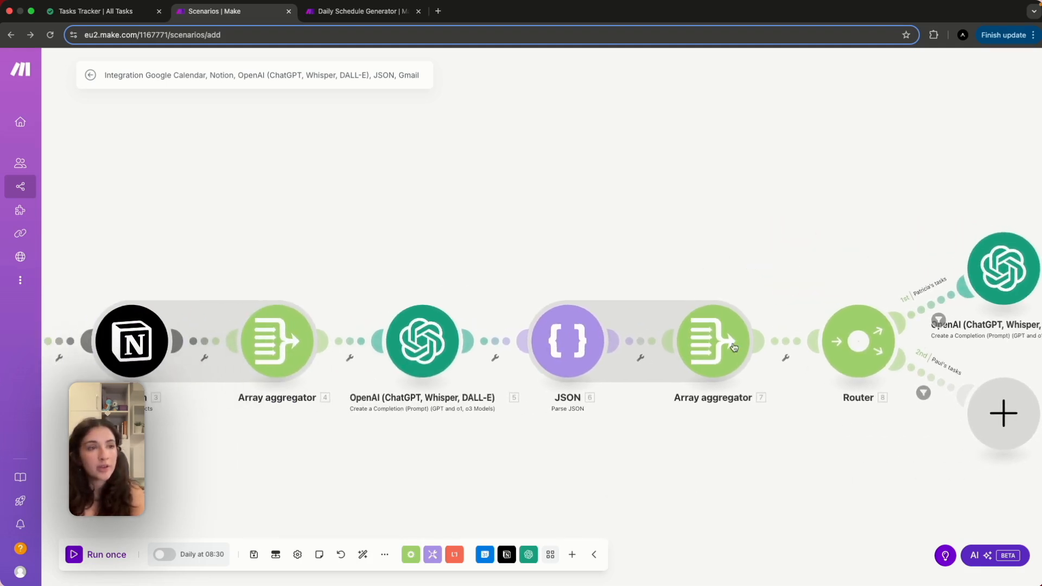
Run the scenario once and review the Google Calendar module's output.
{"action": "scroll", "coordinate": [589, 372], "scroll_direction": "left", "scroll_amount": 10}
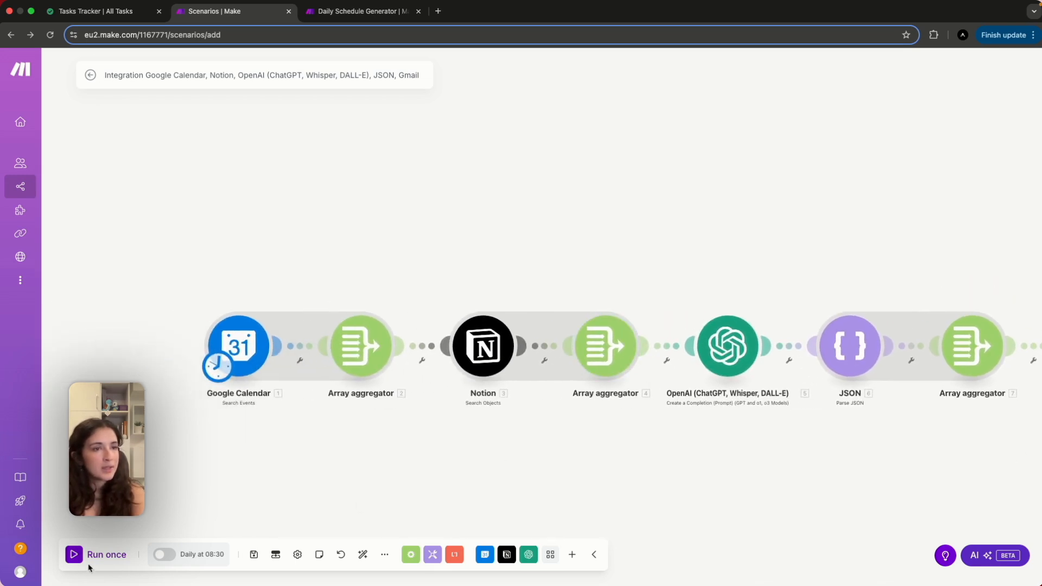
{"action": "left_click", "coordinate": [104, 556]}
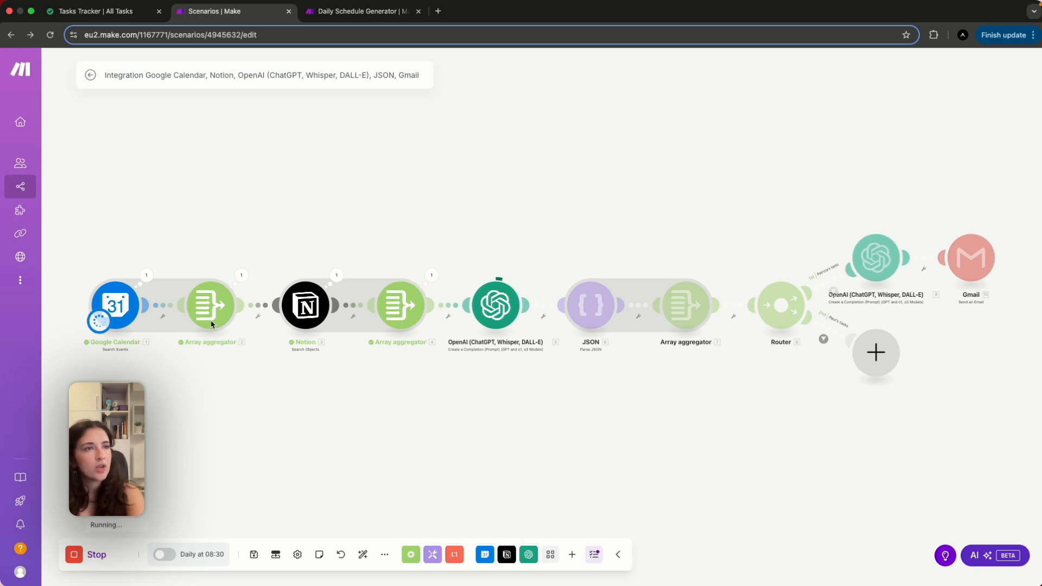
{"action": "left_click", "coordinate": [149, 280]}
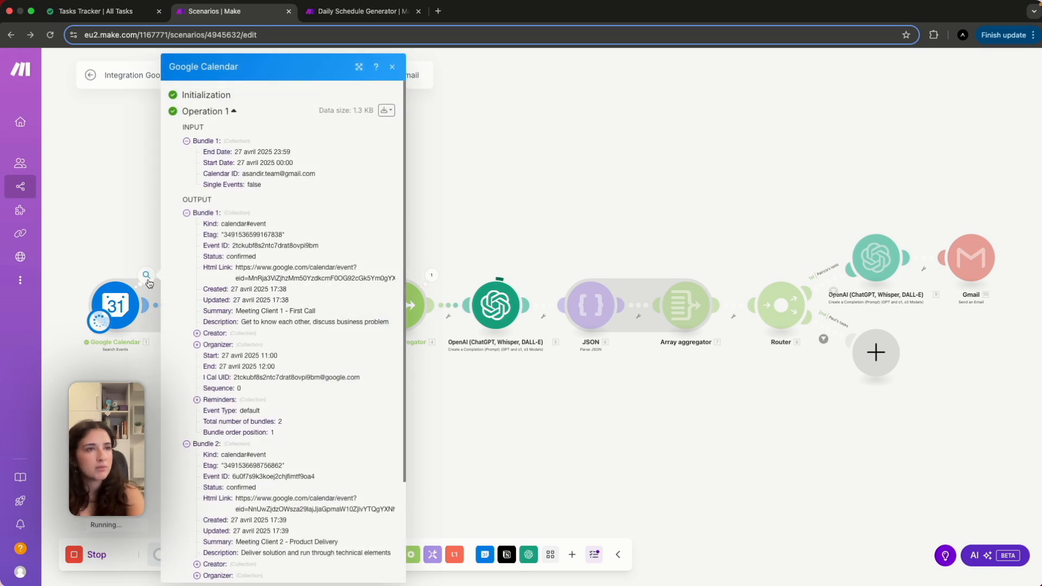
{"action": "scroll", "coordinate": [345, 344], "scroll_direction": "down", "scroll_amount": 5}
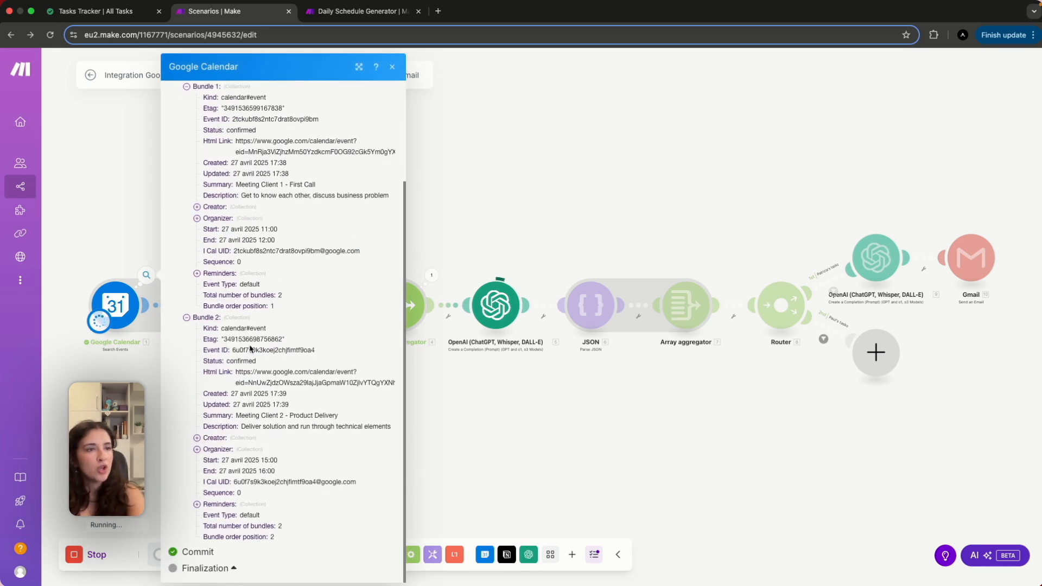
{"action": "scroll", "coordinate": [251, 349], "scroll_direction": "up", "scroll_amount": 2}
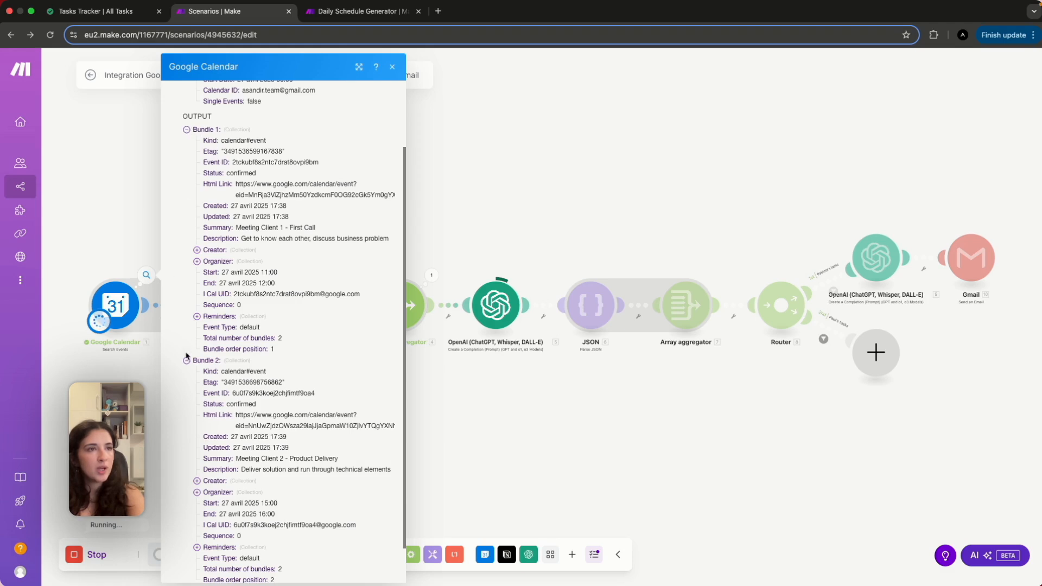
{"action": "left_click", "coordinate": [521, 470]}
Check the Notion module's six task bundles, then view the Tasks Tracker table in Notion.
{"action": "left_click", "coordinate": [337, 281]}
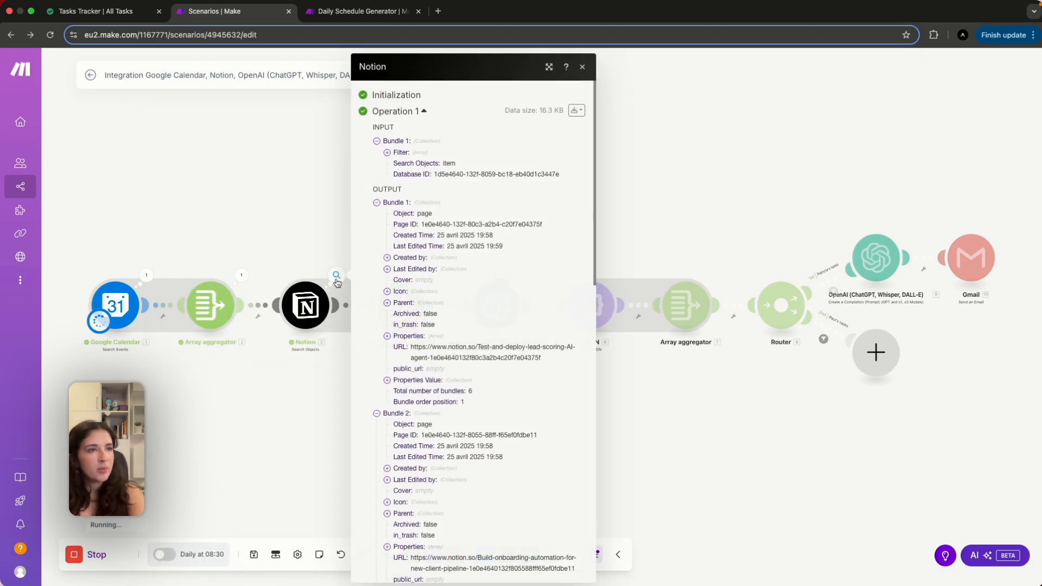
{"action": "scroll", "coordinate": [444, 428], "scroll_direction": "down", "scroll_amount": 10}
{"action": "scroll", "coordinate": [444, 427], "scroll_direction": "down", "scroll_amount": 2}
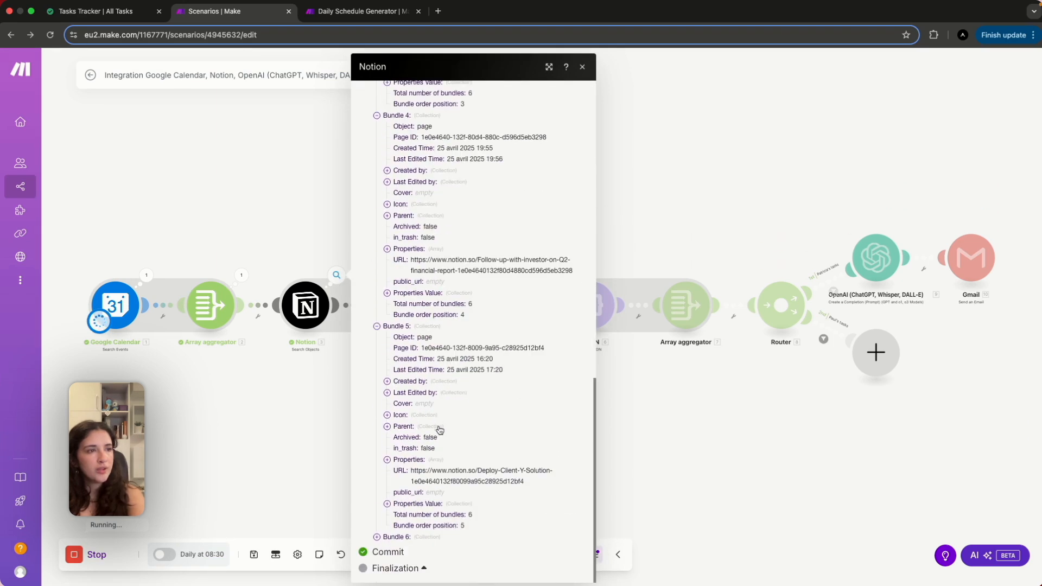
{"action": "left_click", "coordinate": [232, 462]}
{"action": "scroll", "coordinate": [424, 456], "scroll_direction": "right", "scroll_amount": 3}
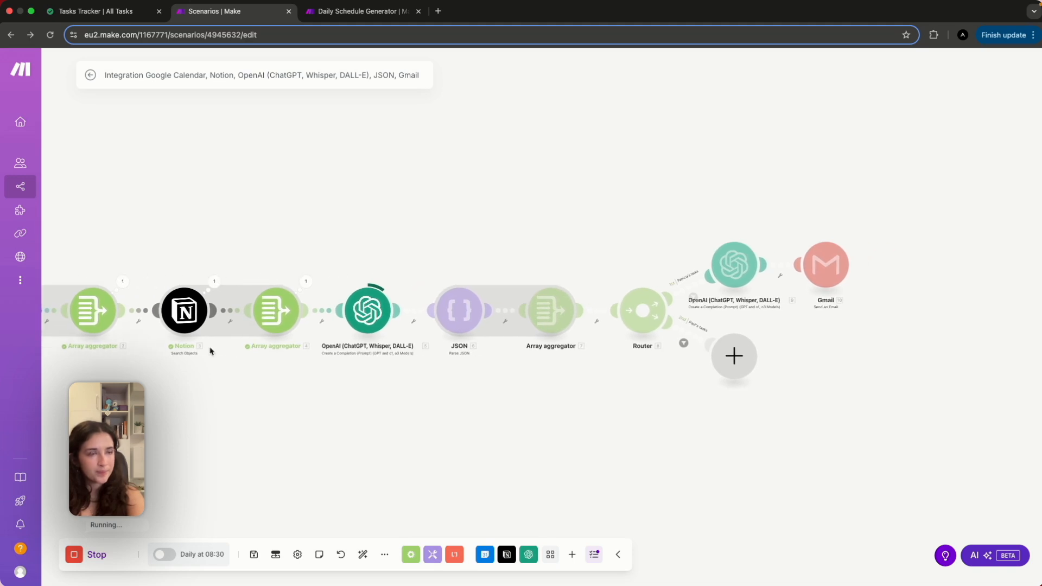
{"action": "left_click", "coordinate": [126, 13]}
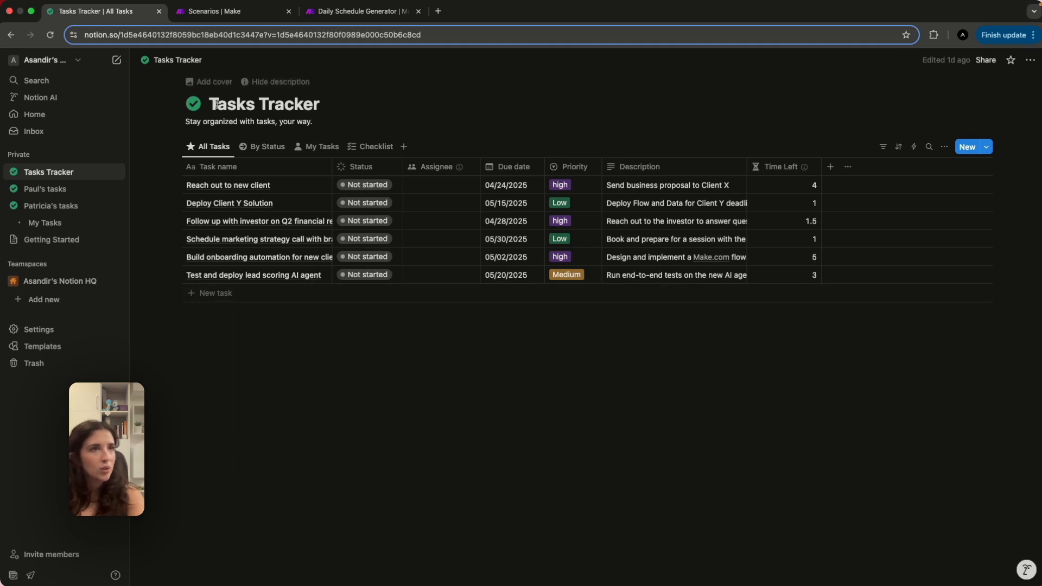
Back in Make, expand the OpenAI module's output down to Choices > Message > Content.
{"action": "left_click", "coordinate": [266, 12]}
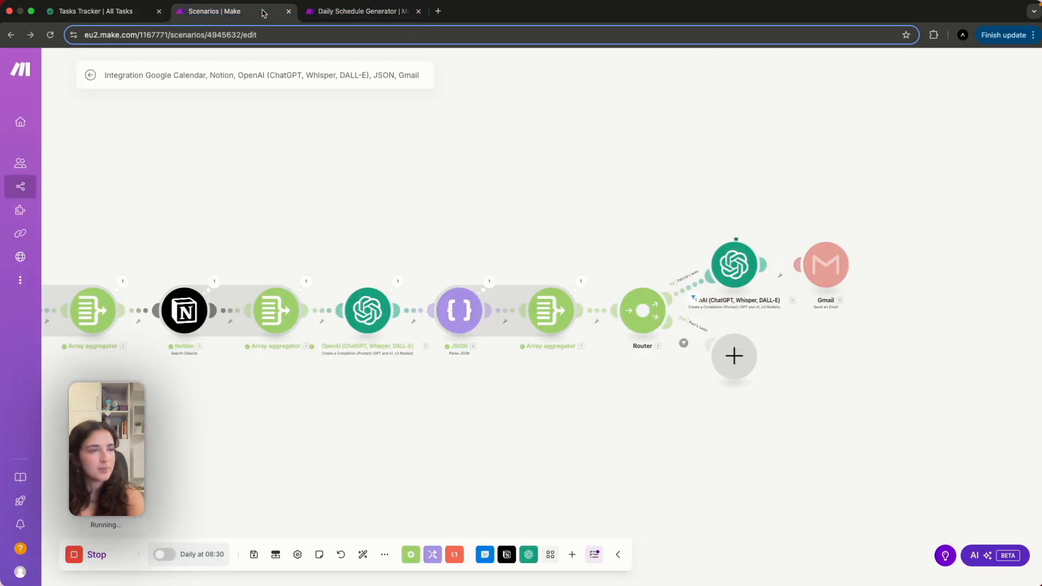
{"action": "left_click", "coordinate": [397, 291]}
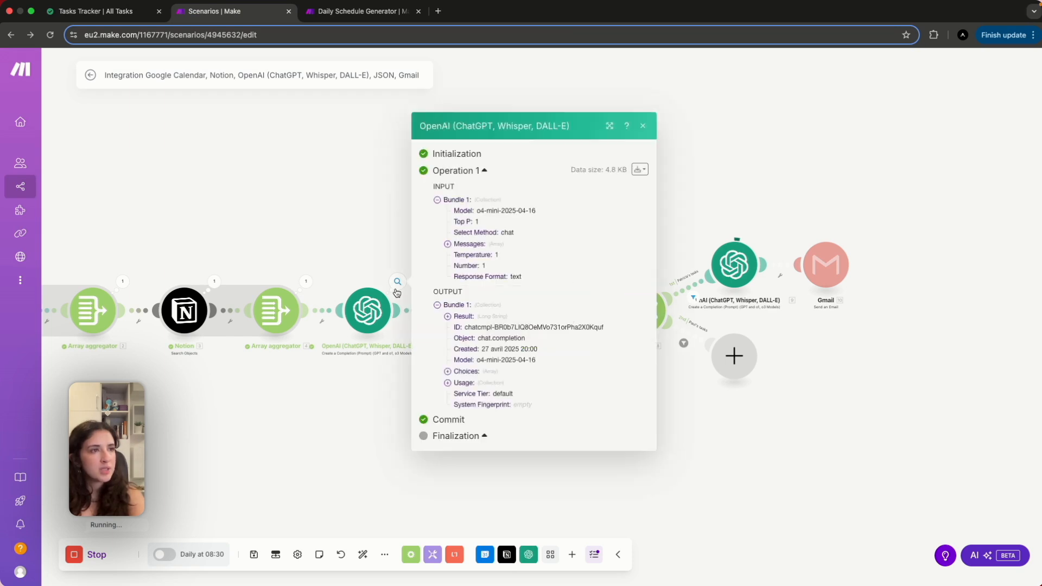
{"action": "left_click", "coordinate": [458, 373]}
{"action": "left_click", "coordinate": [459, 379]}
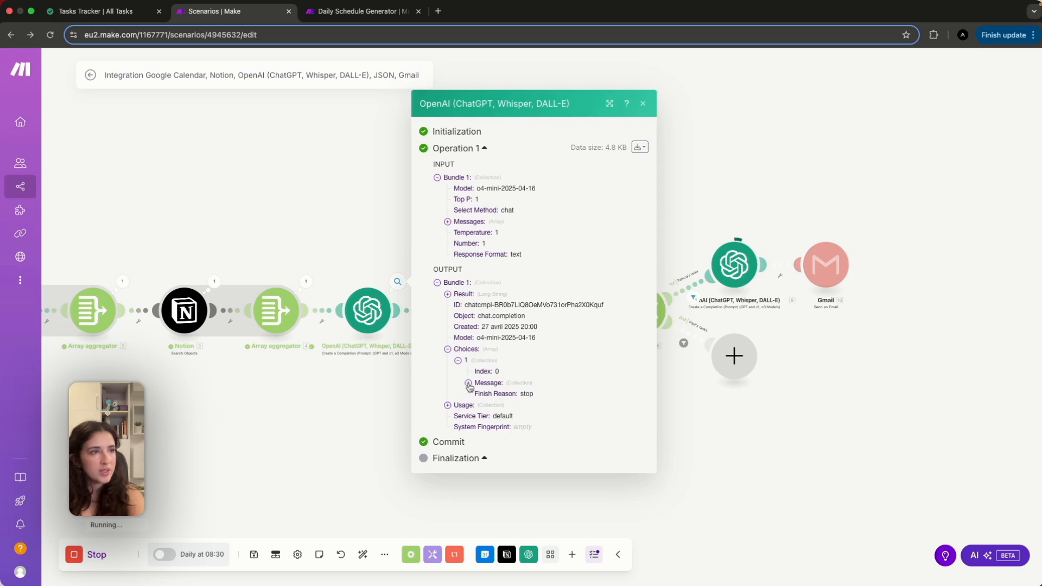
{"action": "left_click", "coordinate": [468, 383]}
{"action": "left_click", "coordinate": [479, 384]}
{"action": "scroll", "coordinate": [565, 435], "scroll_direction": "down", "scroll_amount": 5}
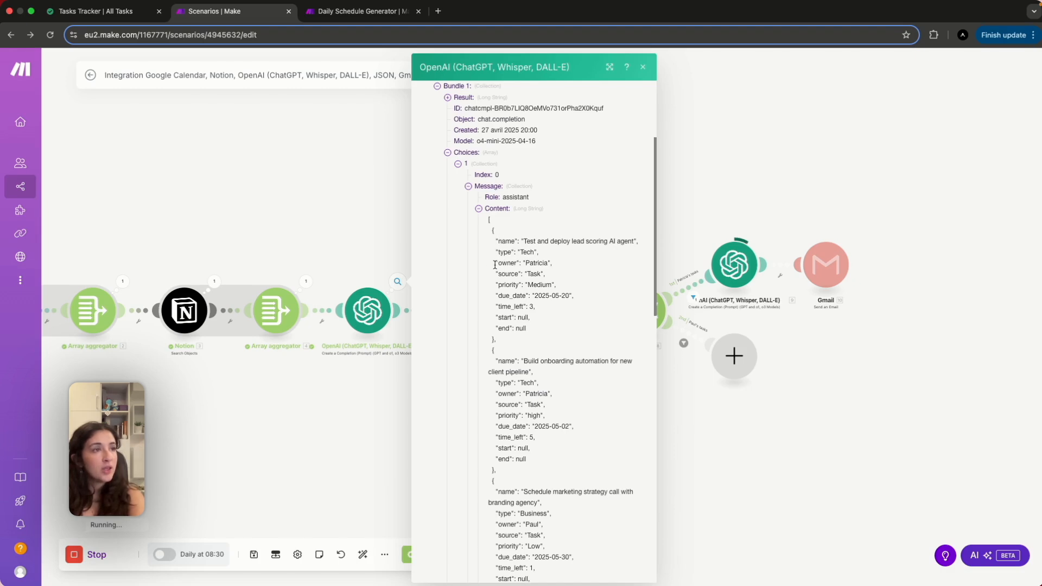
Review the generated JSON task list, then close the OpenAI output details.
{"action": "left_click_drag", "start_coordinate": [495, 265], "coordinate": [566, 267]}
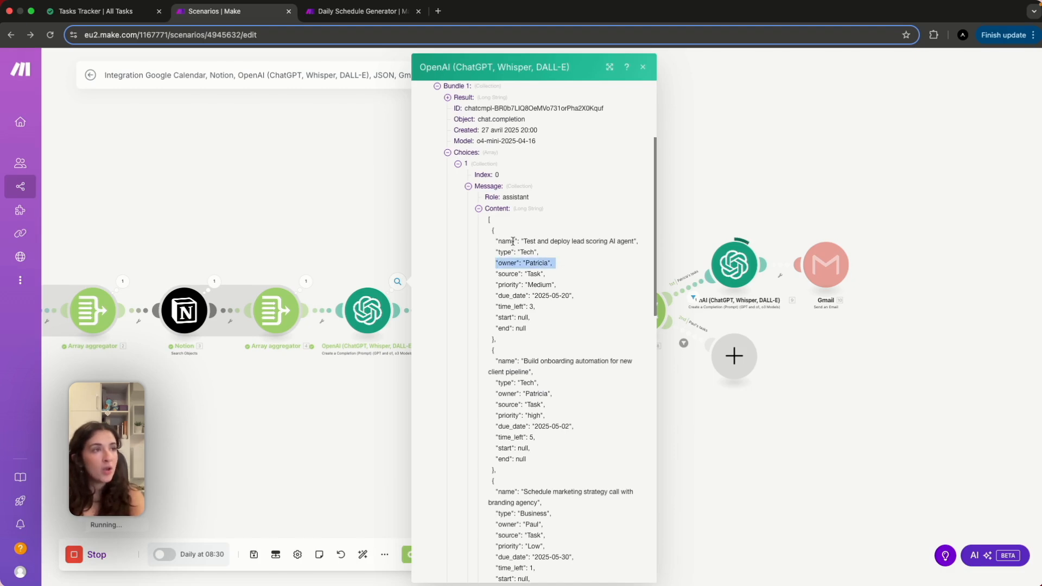
{"action": "left_click", "coordinate": [587, 266]}
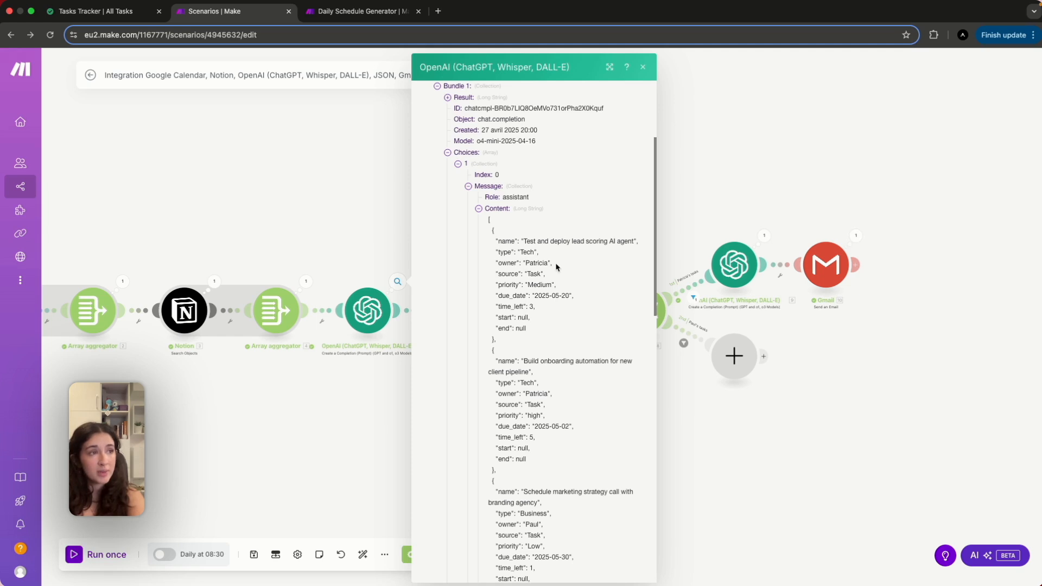
{"action": "scroll", "coordinate": [537, 400], "scroll_direction": "down", "scroll_amount": 1}
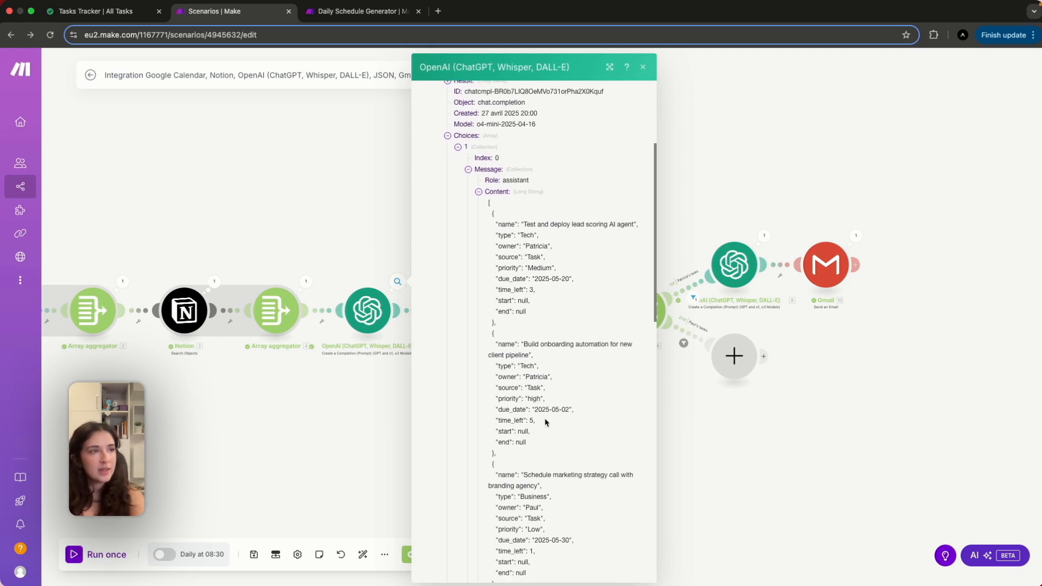
{"action": "scroll", "coordinate": [546, 422], "scroll_direction": "down", "scroll_amount": 10}
{"action": "scroll", "coordinate": [546, 423], "scroll_direction": "down", "scroll_amount": 8}
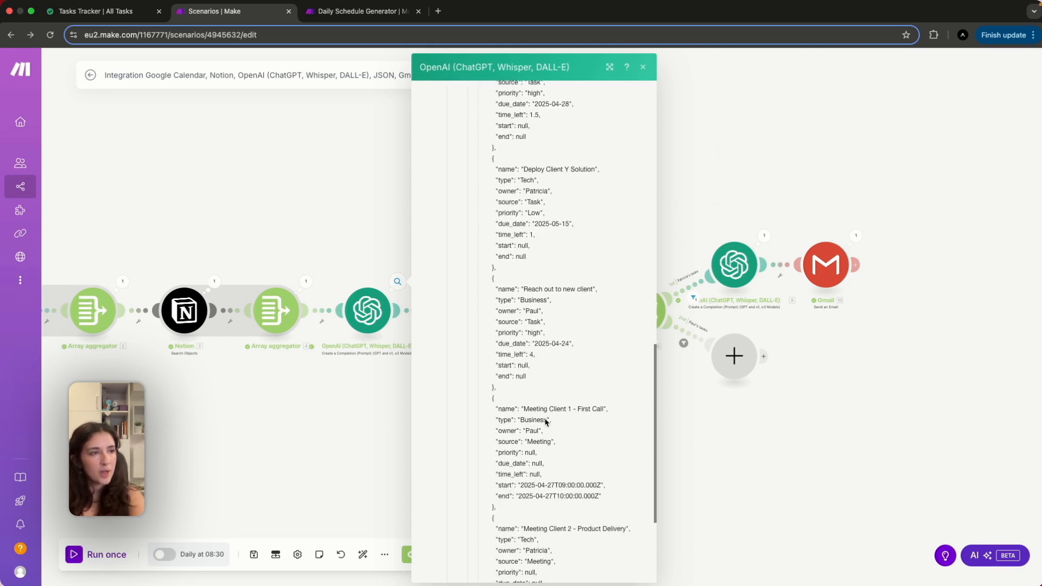
{"action": "left_click", "coordinate": [738, 481]}
{"action": "scroll", "coordinate": [573, 393], "scroll_direction": "right", "scroll_amount": 4}
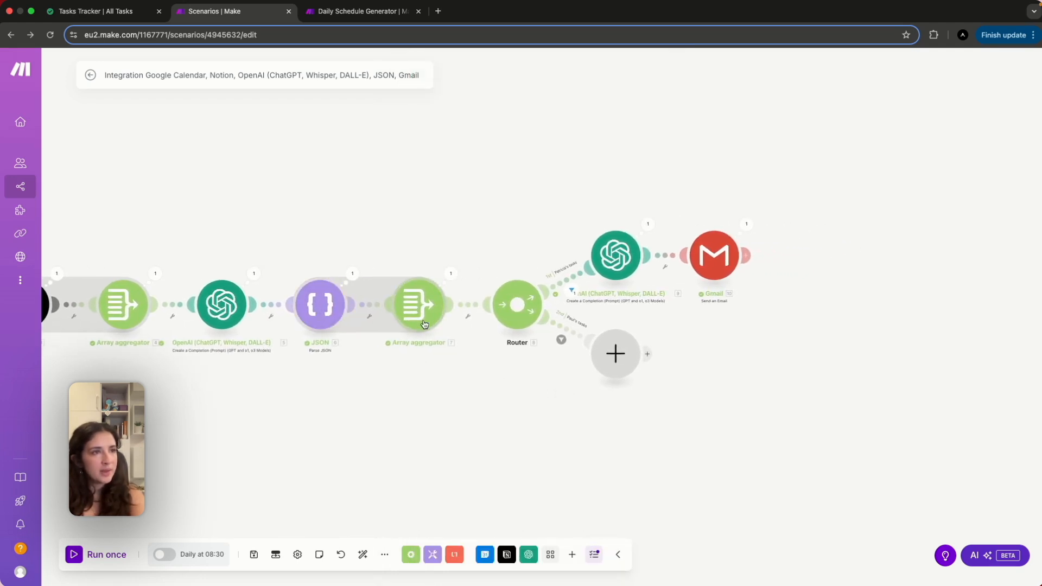
{"action": "left_click", "coordinate": [450, 274]}
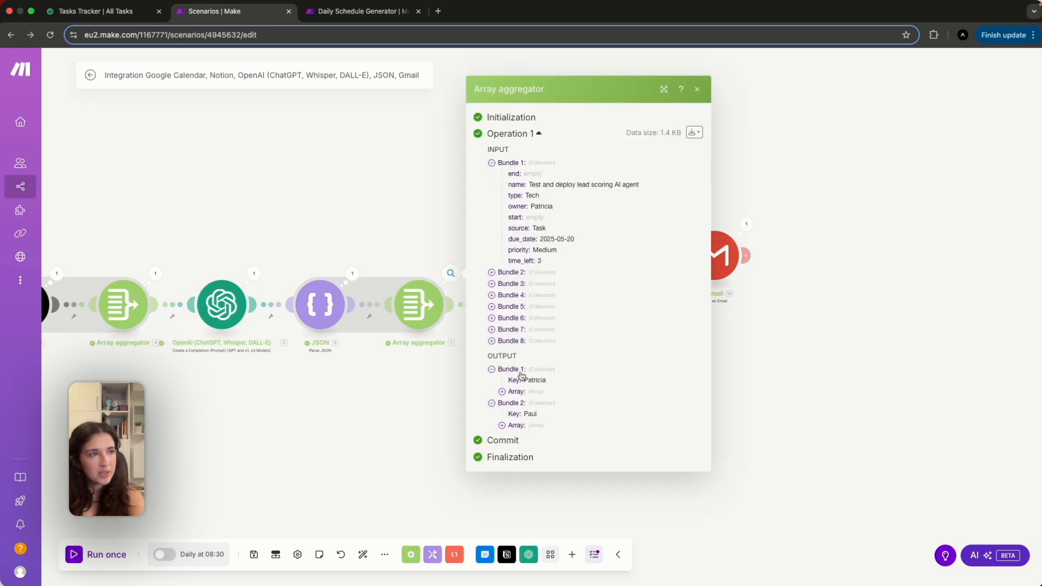
{"action": "left_click_drag", "start_coordinate": [507, 380], "coordinate": [558, 383]}
{"action": "left_click", "coordinate": [505, 417]}
{"action": "left_click_drag", "start_coordinate": [504, 417], "coordinate": [551, 416]}
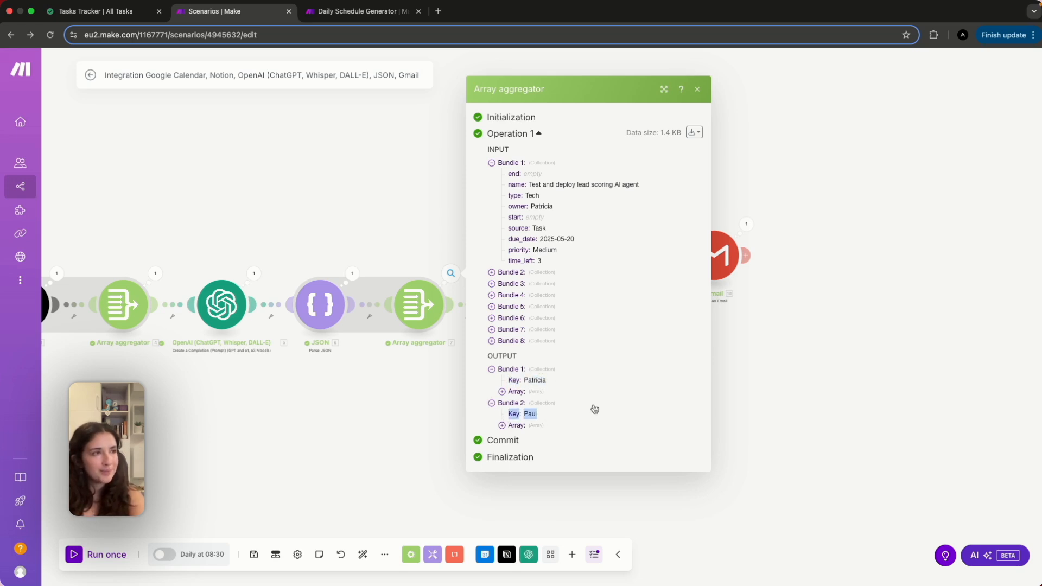
{"action": "left_click", "coordinate": [774, 414]}
{"action": "scroll", "coordinate": [717, 408], "scroll_direction": "up", "scroll_amount": 3}
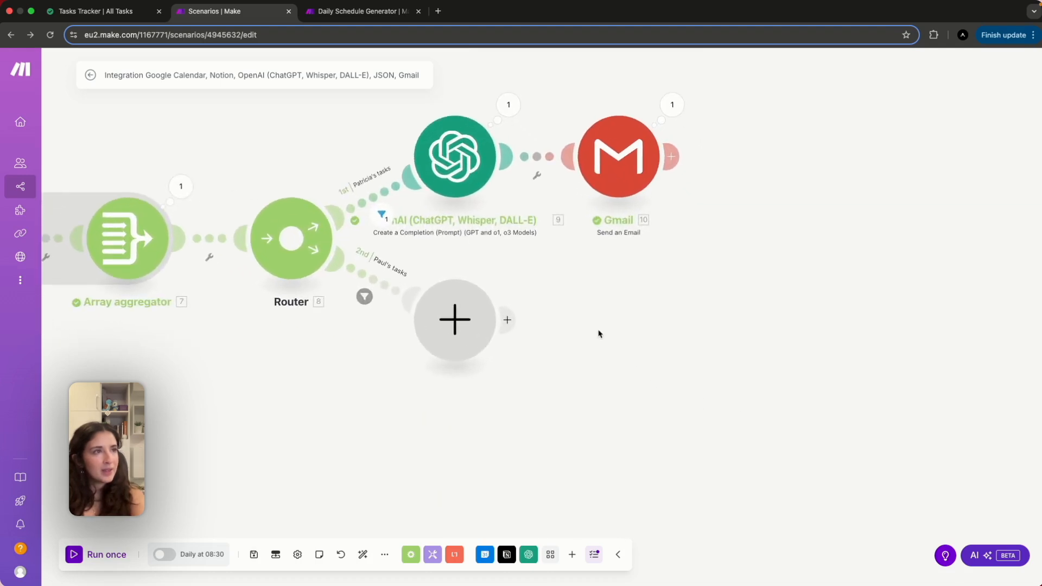
{"action": "scroll", "coordinate": [598, 333], "scroll_direction": "down", "scroll_amount": 3}
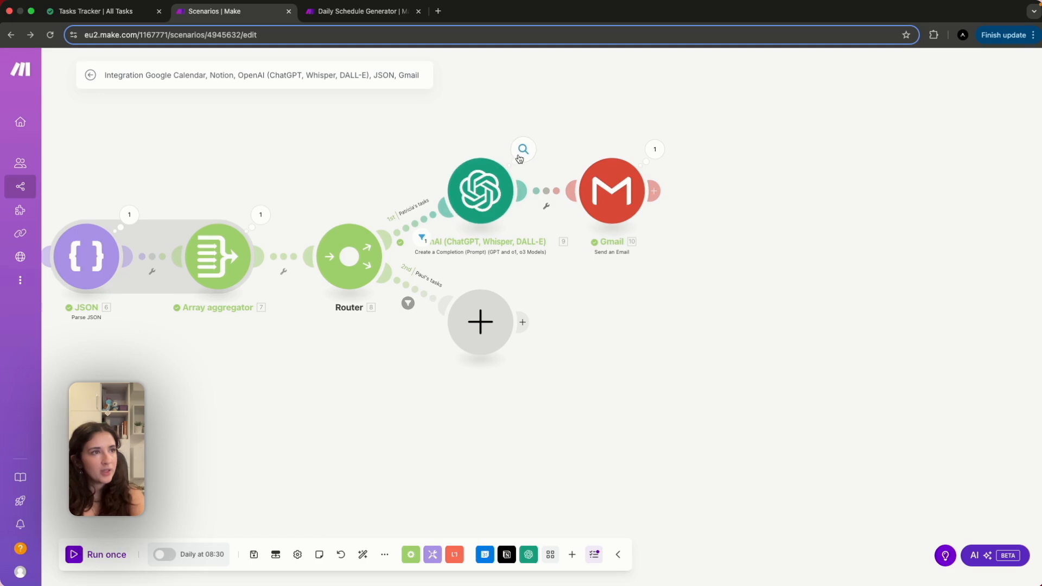
{"action": "left_click", "coordinate": [522, 152]}
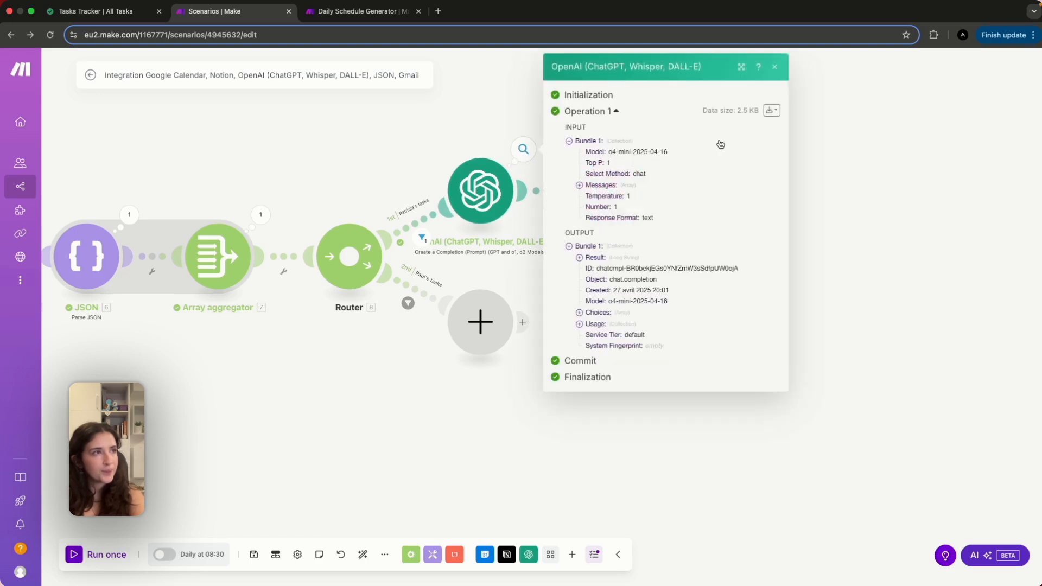
{"action": "left_click", "coordinate": [592, 313]}
{"action": "left_click", "coordinate": [589, 324]}
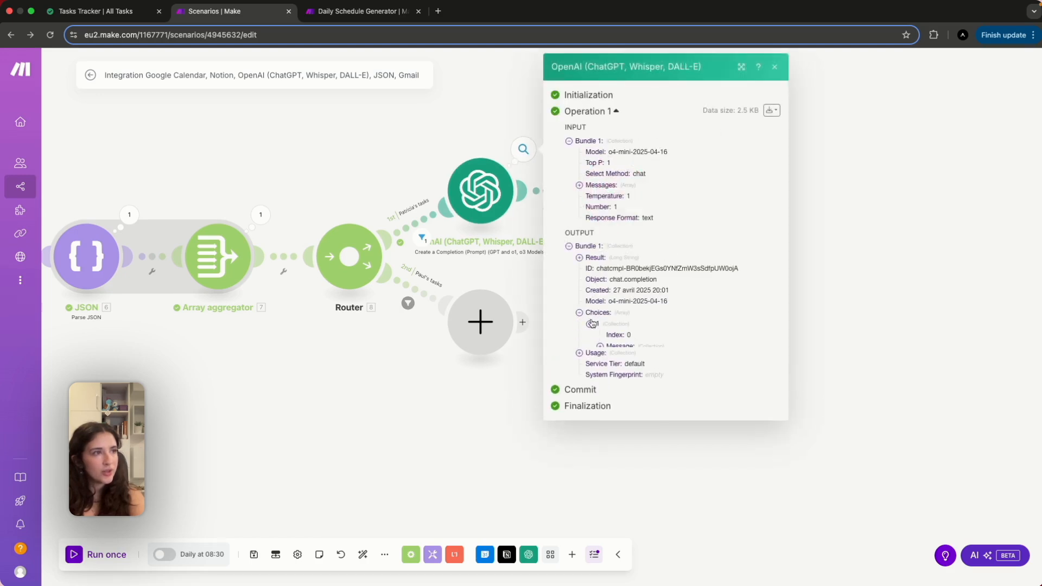
{"action": "left_click", "coordinate": [600, 346]}
{"action": "left_click", "coordinate": [611, 370]}
{"action": "scroll", "coordinate": [692, 465], "scroll_direction": "down", "scroll_amount": 3}
{"action": "scroll", "coordinate": [693, 466], "scroll_direction": "down", "scroll_amount": 4}
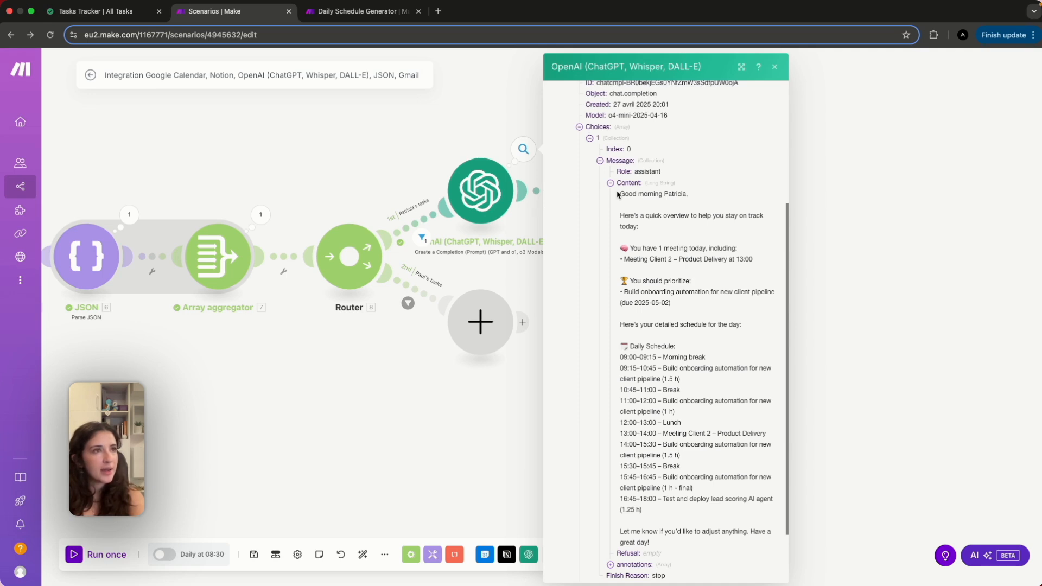
{"action": "scroll", "coordinate": [686, 279], "scroll_direction": "down", "scroll_amount": 1}
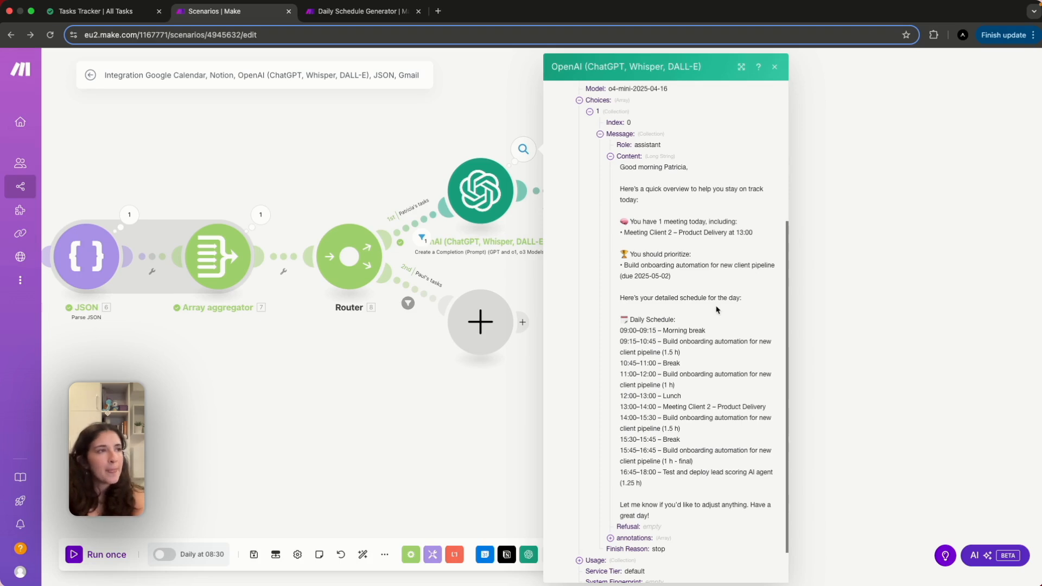
{"action": "scroll", "coordinate": [715, 310], "scroll_direction": "down", "scroll_amount": 1}
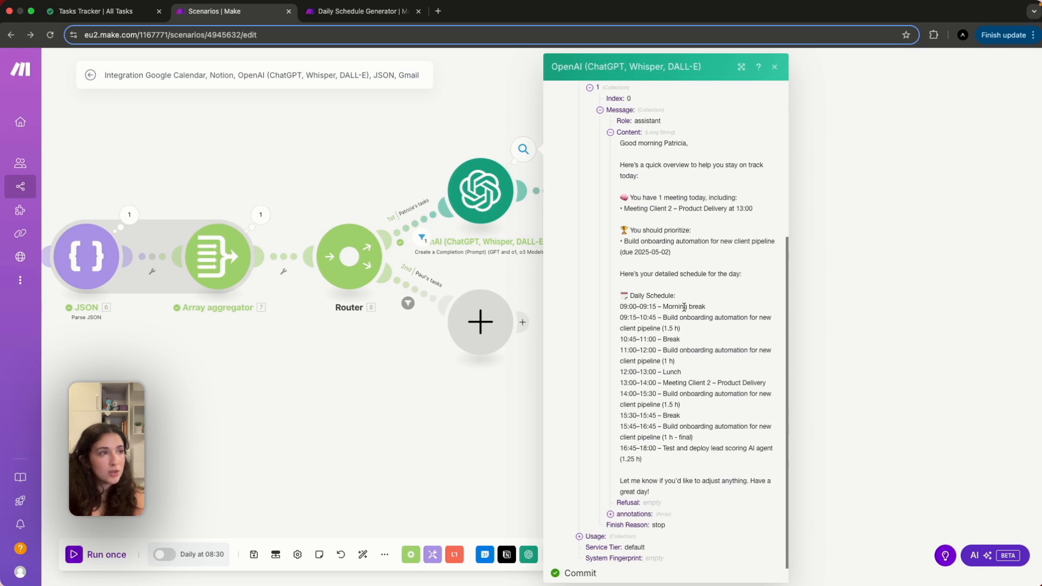
{"action": "scroll", "coordinate": [684, 308], "scroll_direction": "down", "scroll_amount": 1}
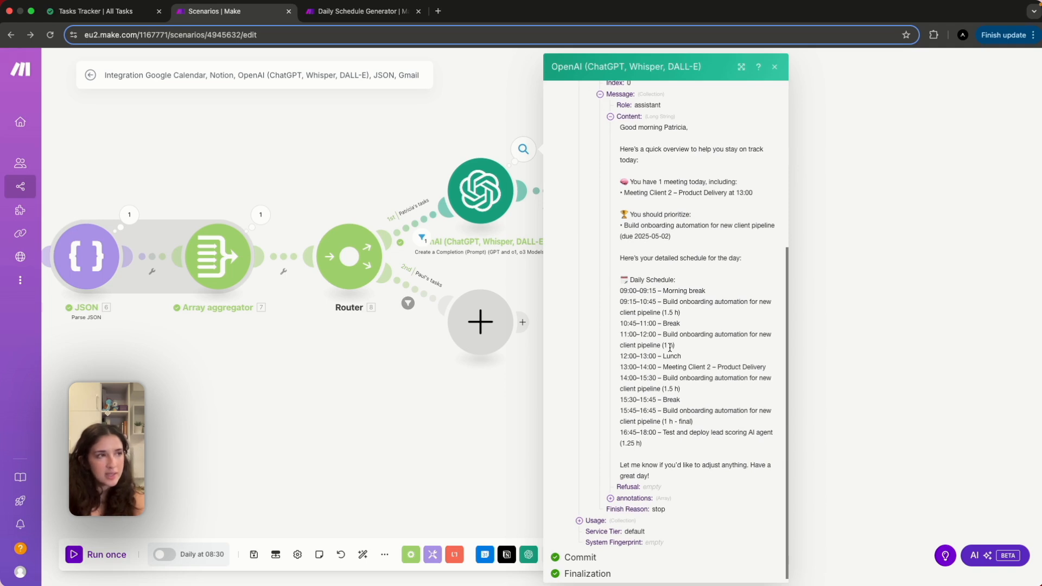
{"action": "scroll", "coordinate": [659, 366], "scroll_direction": "down", "scroll_amount": 1}
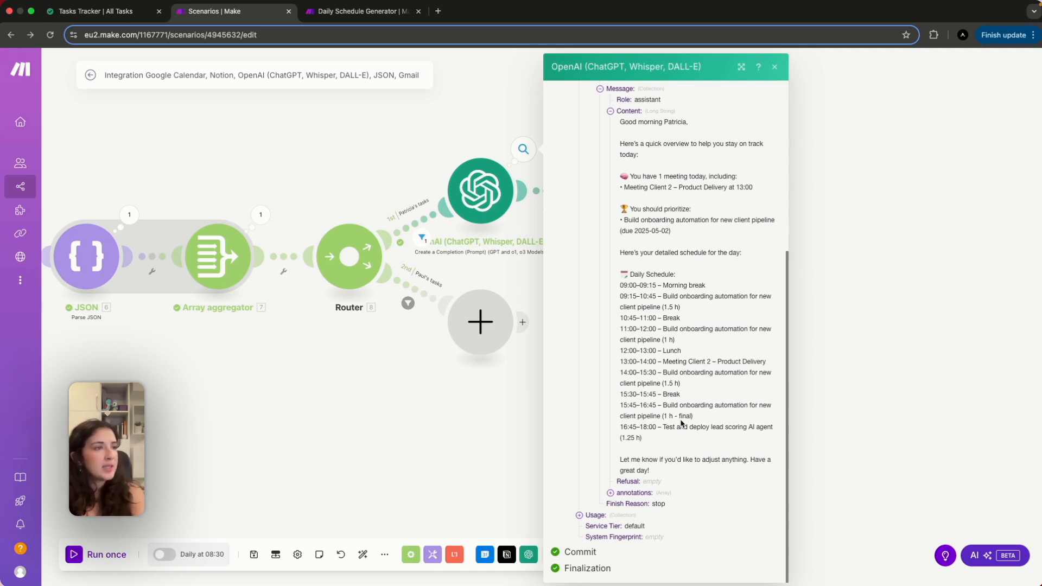
{"action": "left_click", "coordinate": [866, 408]}
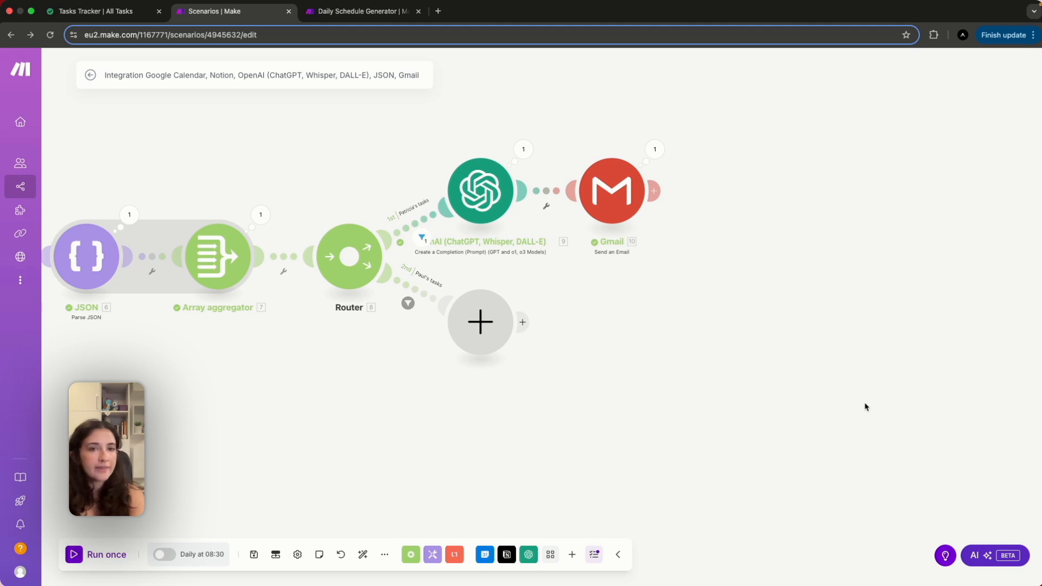
Switch to Titan Mail and read the newest Daily Planner email's generated schedule.
{"action": "key", "text": "ctrl+Up"}
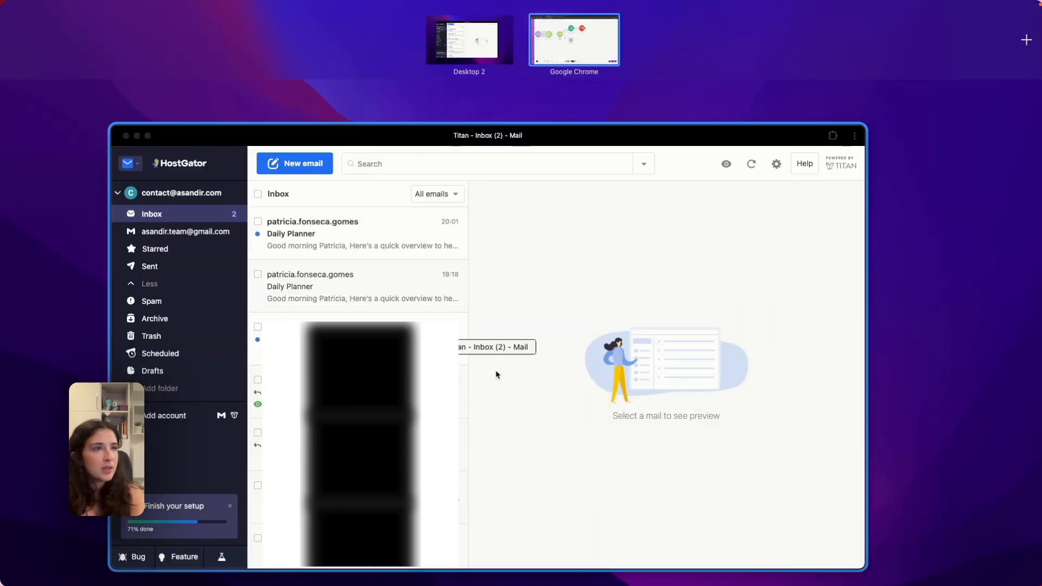
{"action": "left_click", "coordinate": [372, 232]}
{"action": "left_click", "coordinate": [344, 195]}
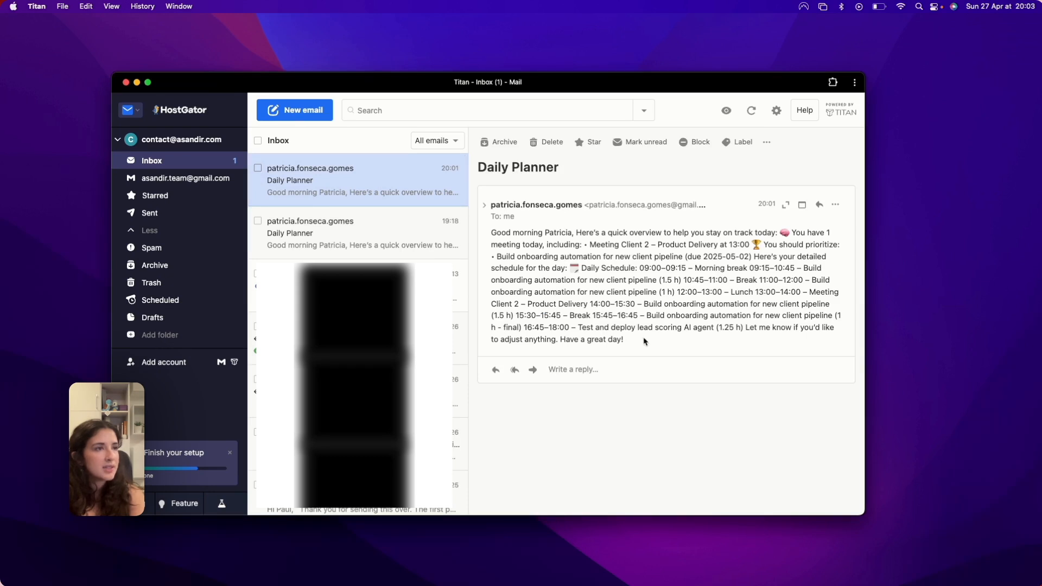
{"action": "left_click_drag", "start_coordinate": [646, 340], "coordinate": [505, 227]}
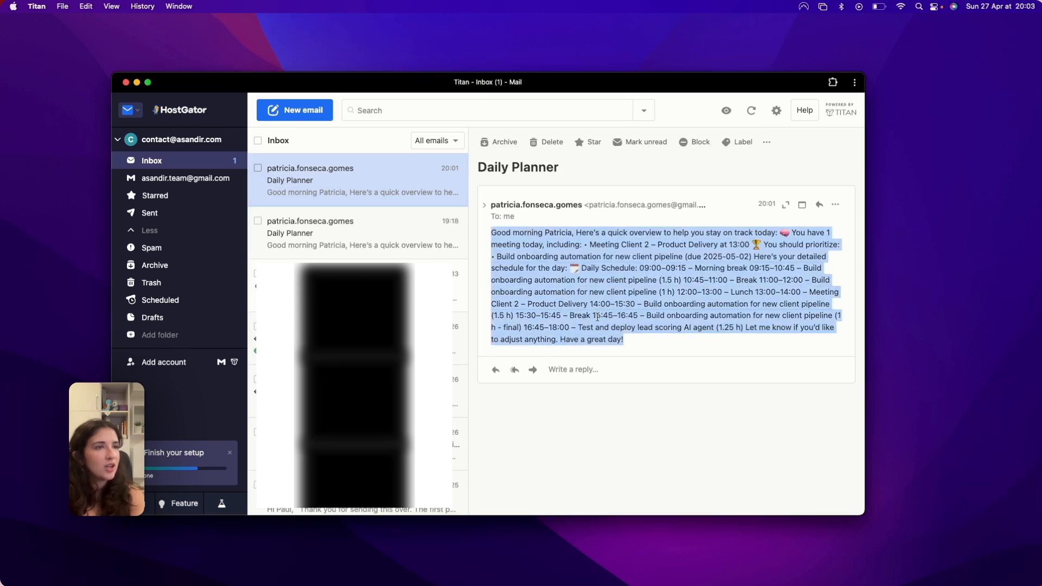
{"action": "left_click", "coordinate": [637, 344]}
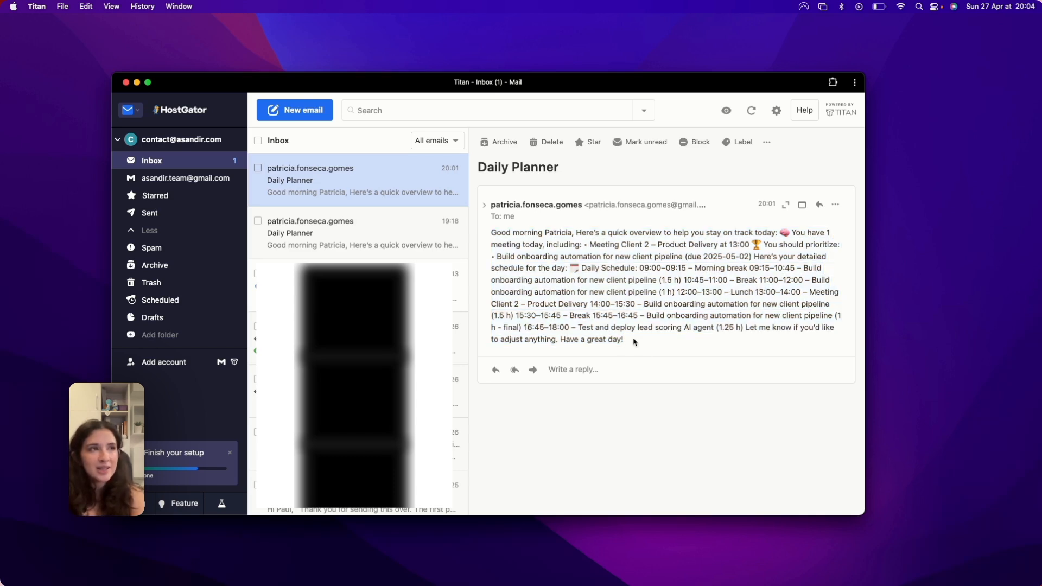
Return to the Chrome window showing the Make scenario.
{"action": "key", "text": "ctrl+Up"}
{"action": "left_click", "coordinate": [567, 36]}
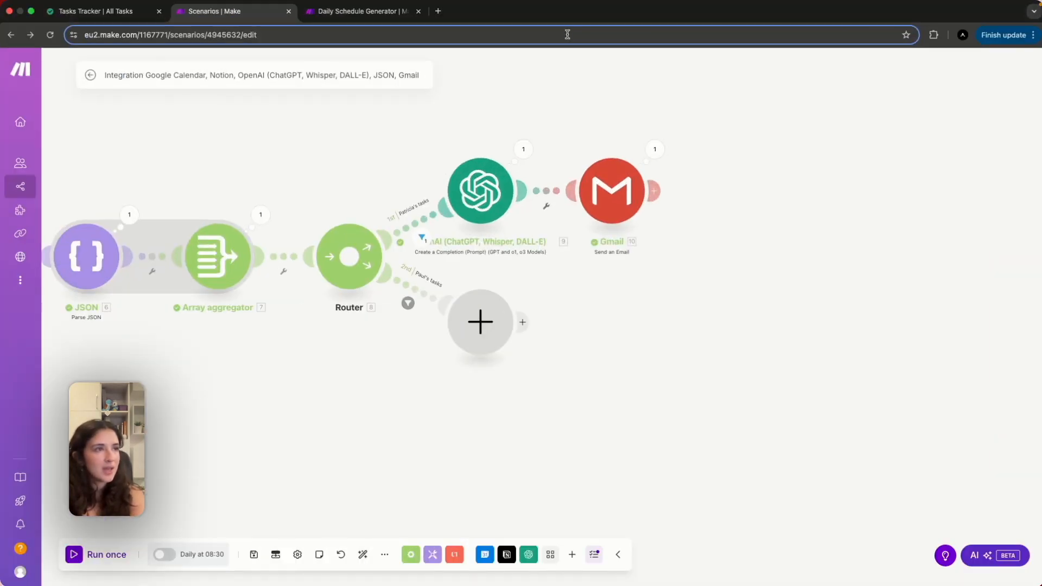
{"action": "scroll", "coordinate": [533, 378], "scroll_direction": "left", "scroll_amount": 10}
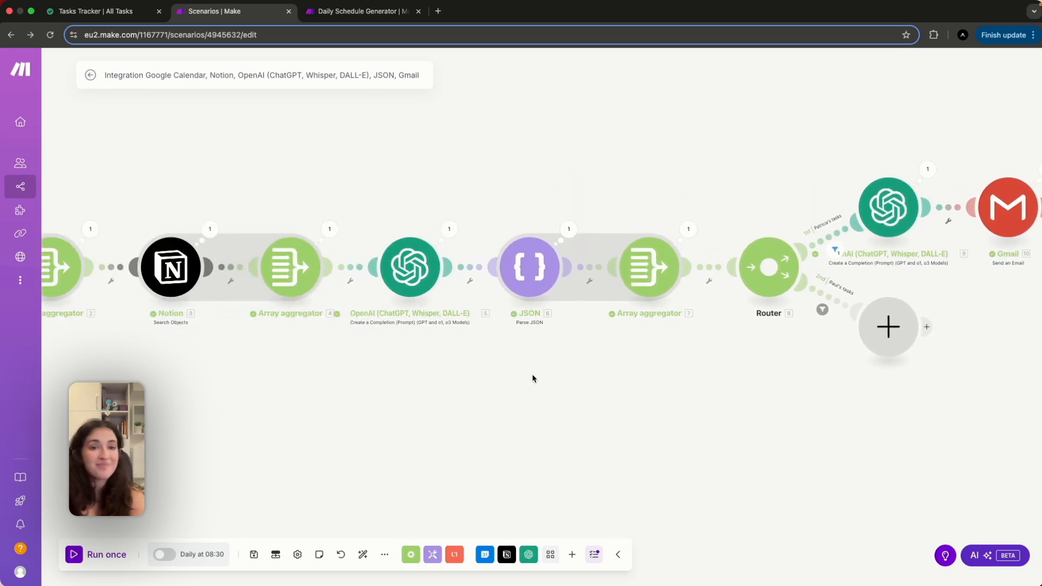